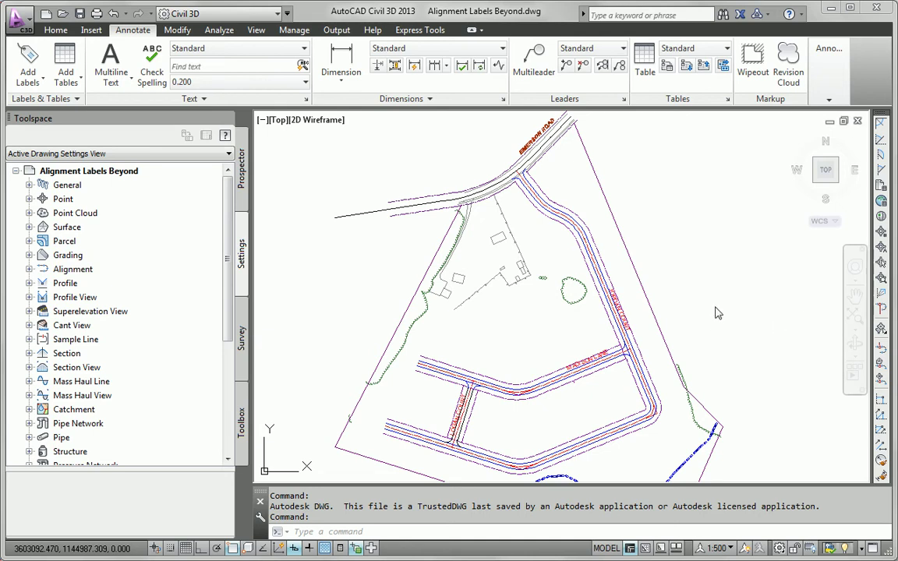
# Step: Add station labels to the Jordan Court alignment by importing the Major Minor and Geometry Points label set
pyautogui.scroll(5, 532, 173)
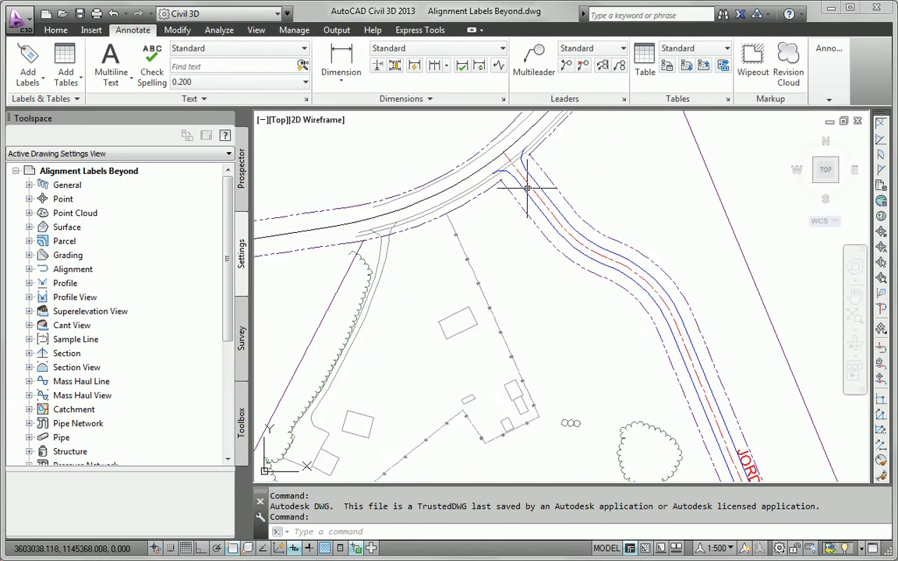
pyautogui.click(558, 209)
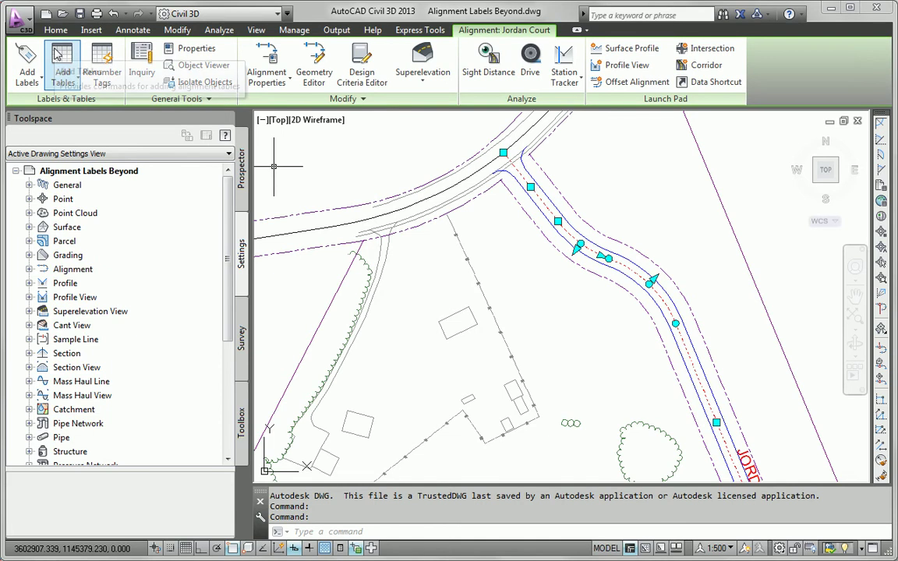
pyautogui.click(29, 78)
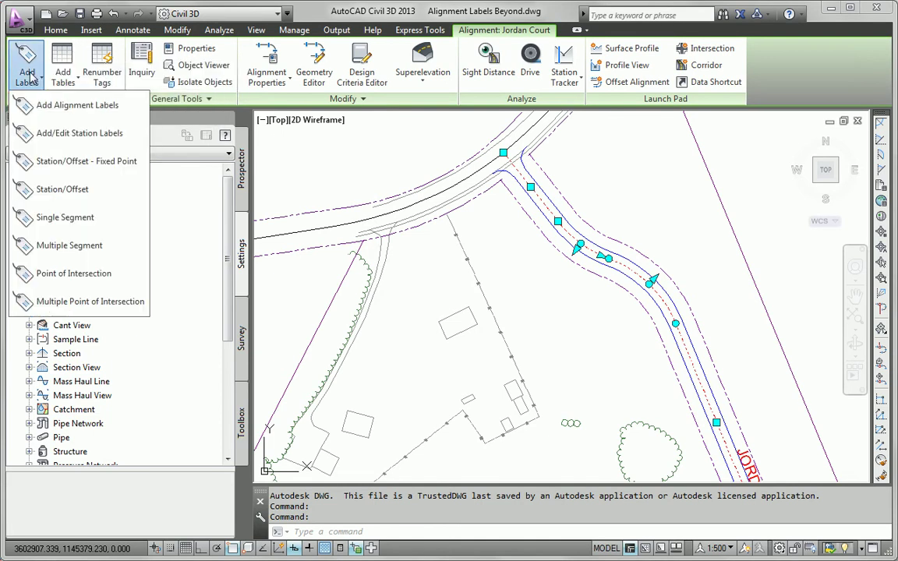
pyautogui.click(65, 137)
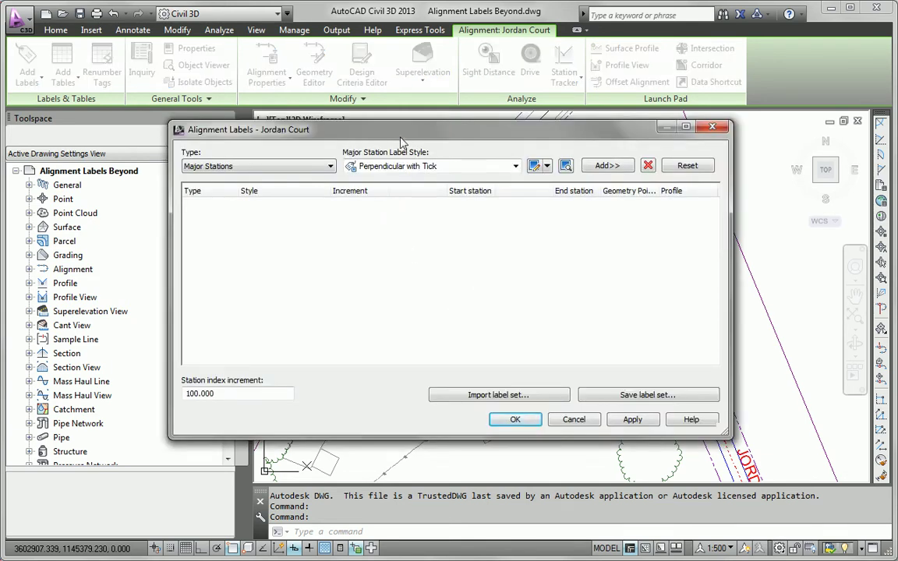
pyautogui.moveTo(400, 140)
pyautogui.mouseDown()
pyautogui.moveTo(237, 167)
pyautogui.moveTo(260, 136)
pyautogui.mouseUp()
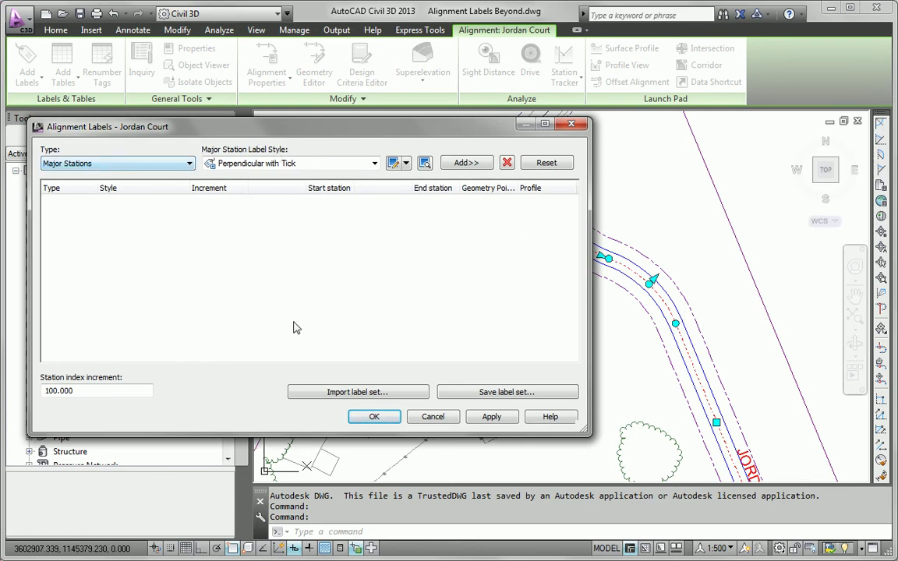
pyautogui.click(380, 395)
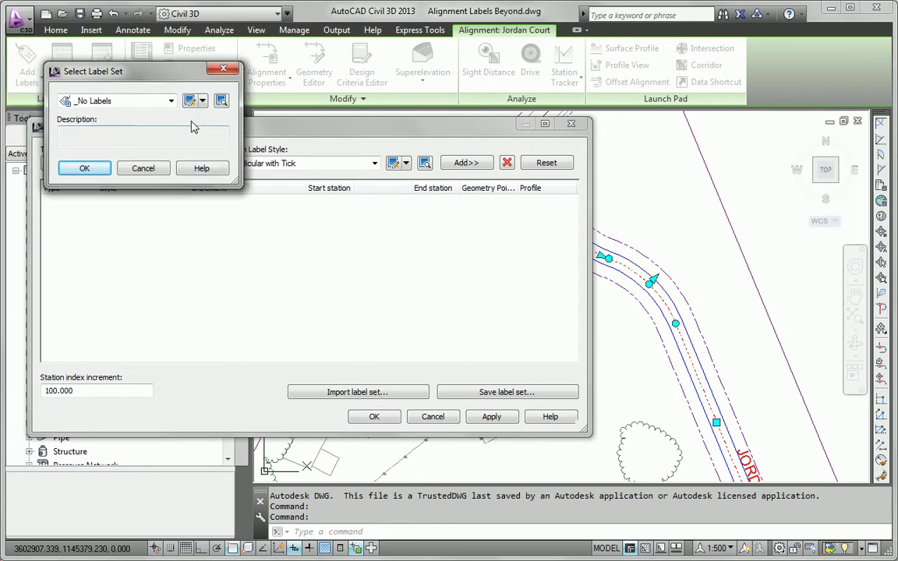
pyautogui.click(171, 101)
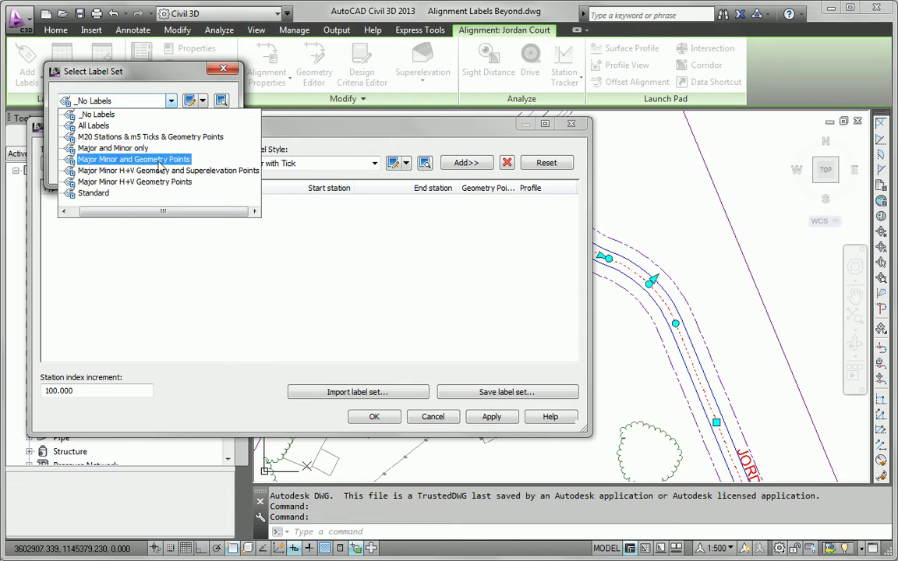
pyautogui.click(134, 159)
pyautogui.click(84, 168)
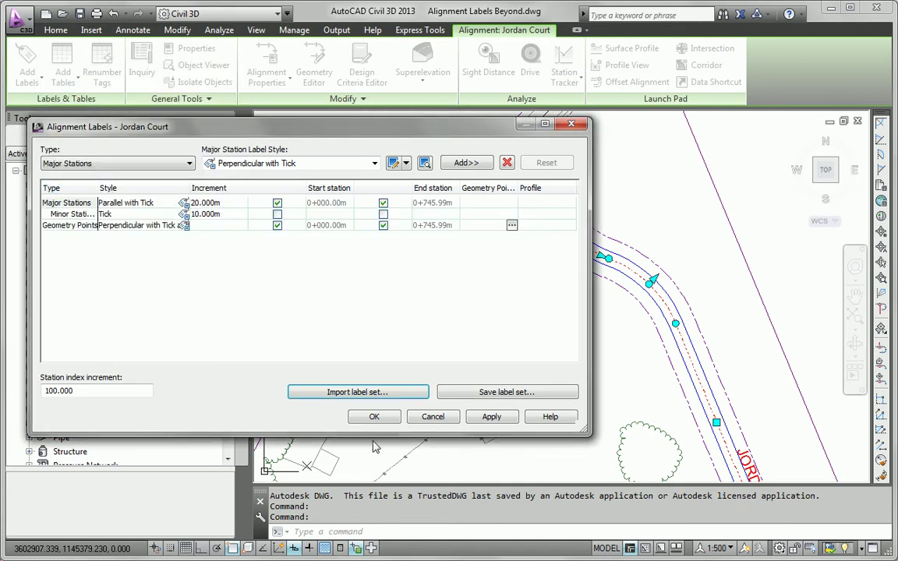
pyautogui.click(375, 417)
pyautogui.press('Escape')
pyautogui.press('Escape')
# Step: Examine the station and geometry point labels along the Jordan Court alignment
pyautogui.scroll(2, 597, 274)
pyautogui.moveTo(577, 232); pyautogui.dragTo(478, 331, button='middle')
pyautogui.scroll(2, 473, 317)
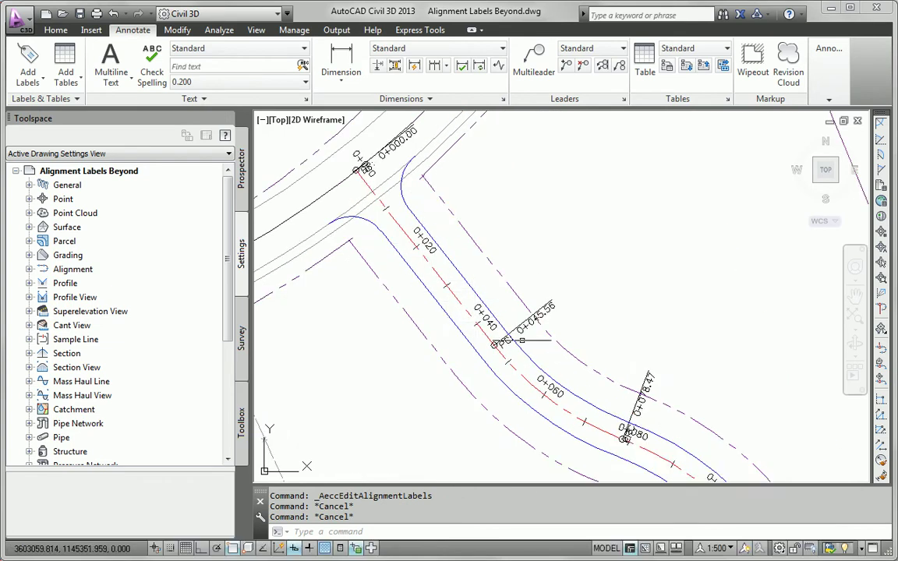
pyautogui.scroll(-4, 516, 343)
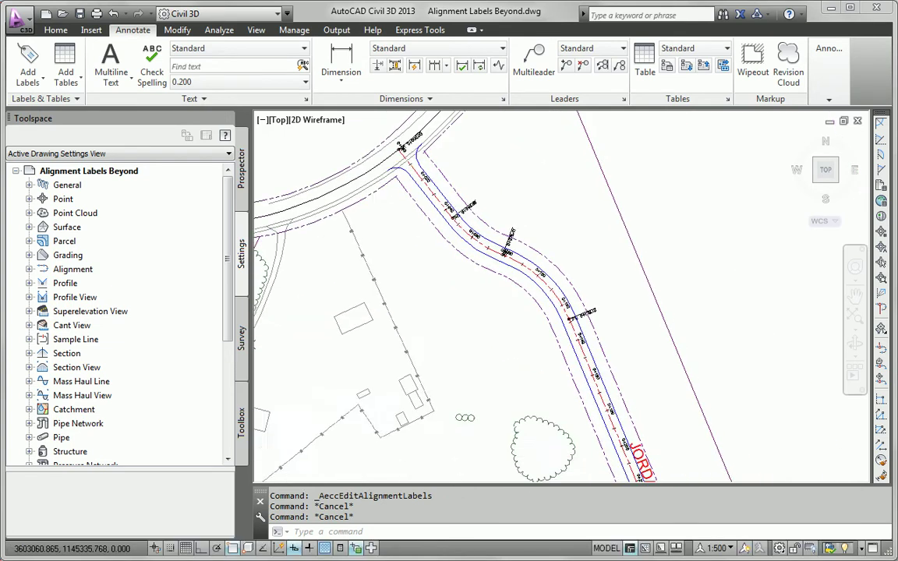
pyautogui.scroll(-2, 468, 248)
pyautogui.scroll(-2, 471, 255)
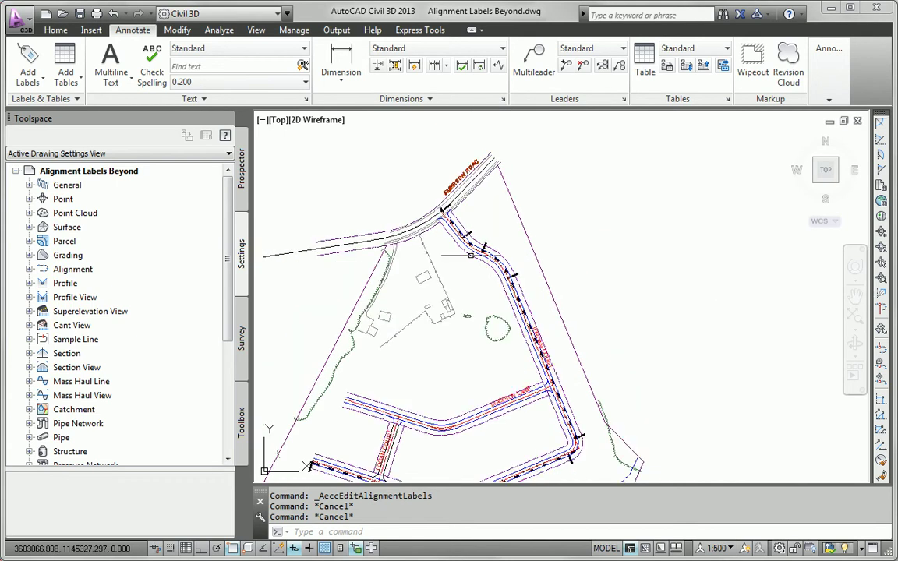
# Step: Import the Major Minor and Geometry Points label set for the Madison Lane alignment
pyautogui.moveTo(502, 357); pyautogui.dragTo(508, 246, button='middle')
pyautogui.scroll(4, 484, 329)
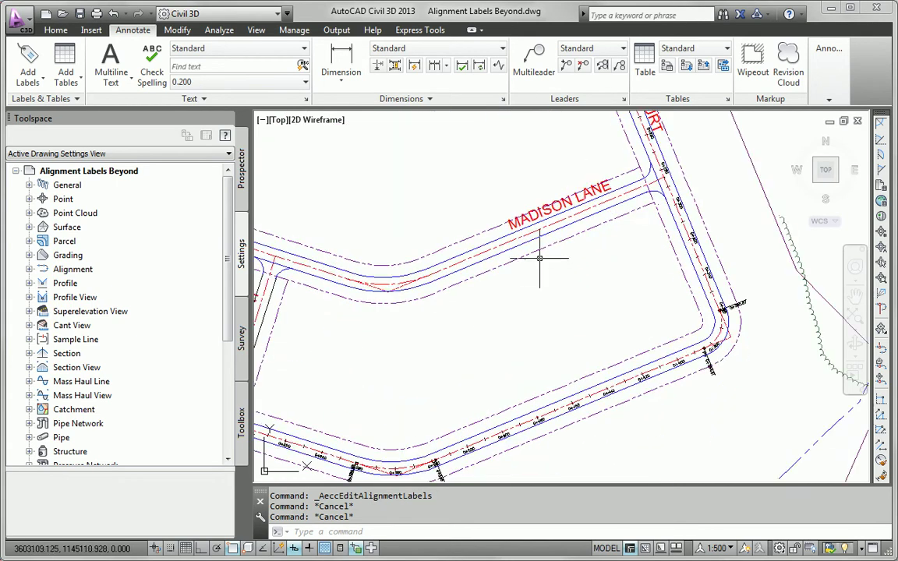
pyautogui.click(513, 243)
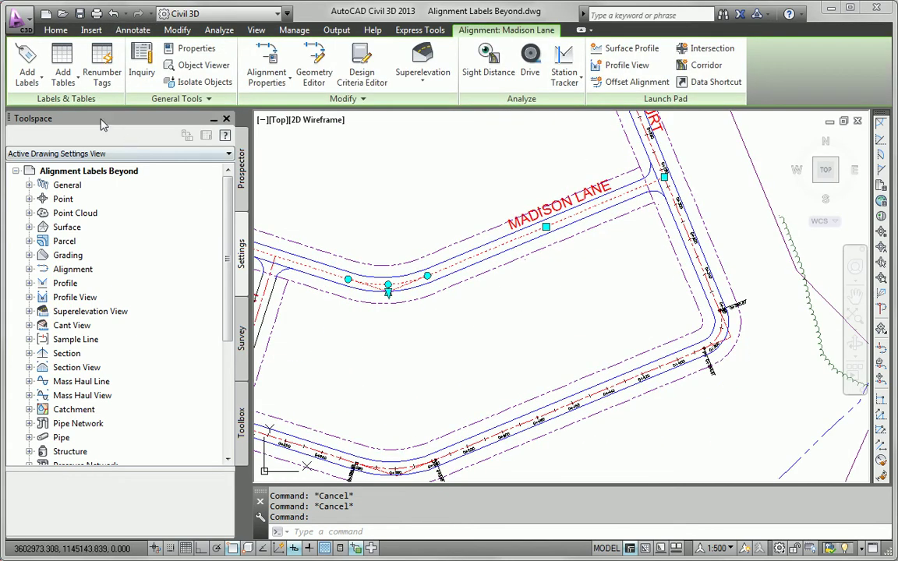
pyautogui.click(26, 62)
pyautogui.click(67, 133)
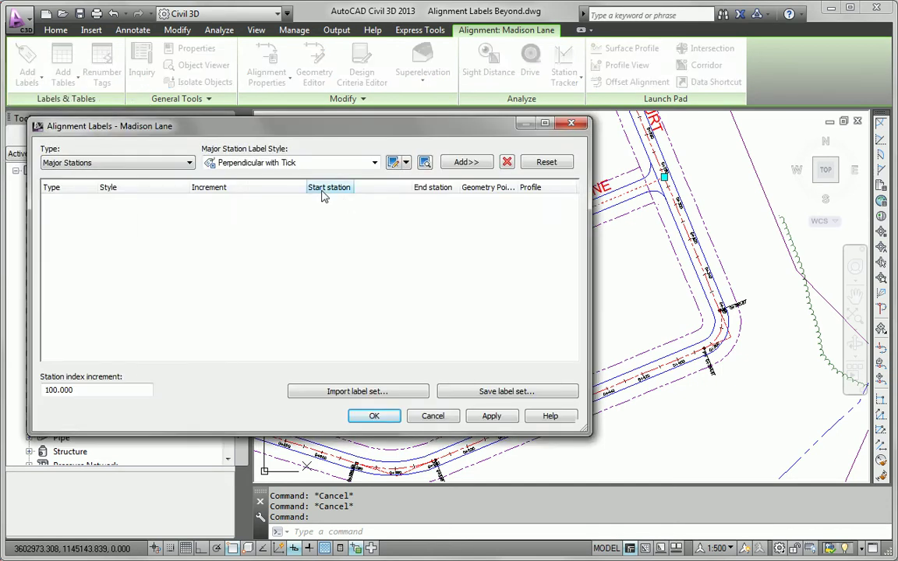
pyautogui.click(375, 392)
pyautogui.click(122, 108)
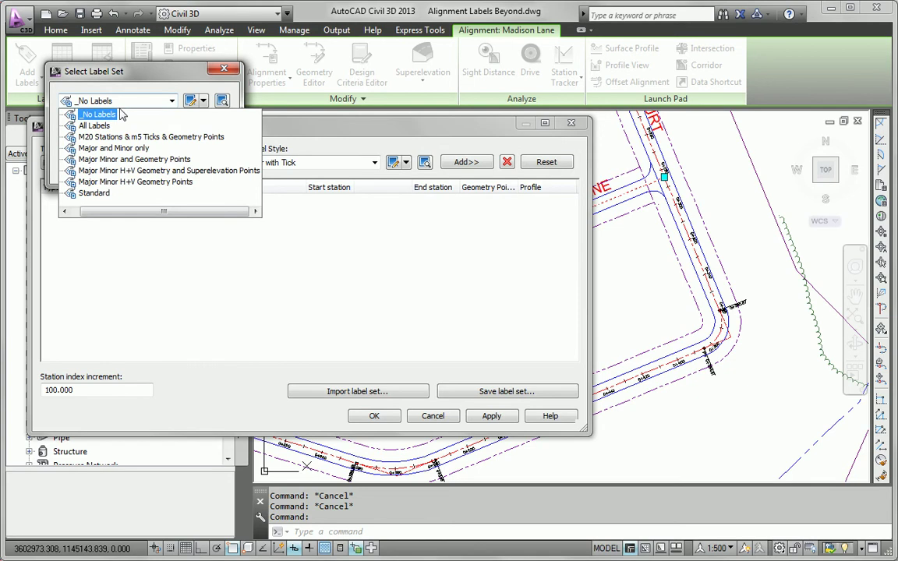
pyautogui.click(116, 156)
pyautogui.click(90, 167)
pyautogui.click(389, 419)
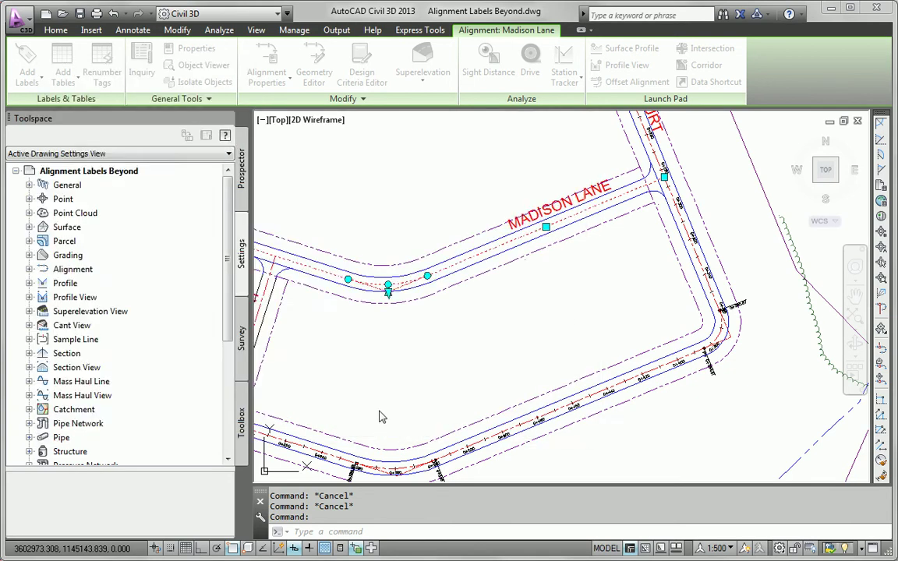
pyautogui.moveTo(346, 348); pyautogui.dragTo(667, 330, button='middle')
pyautogui.press('Escape')
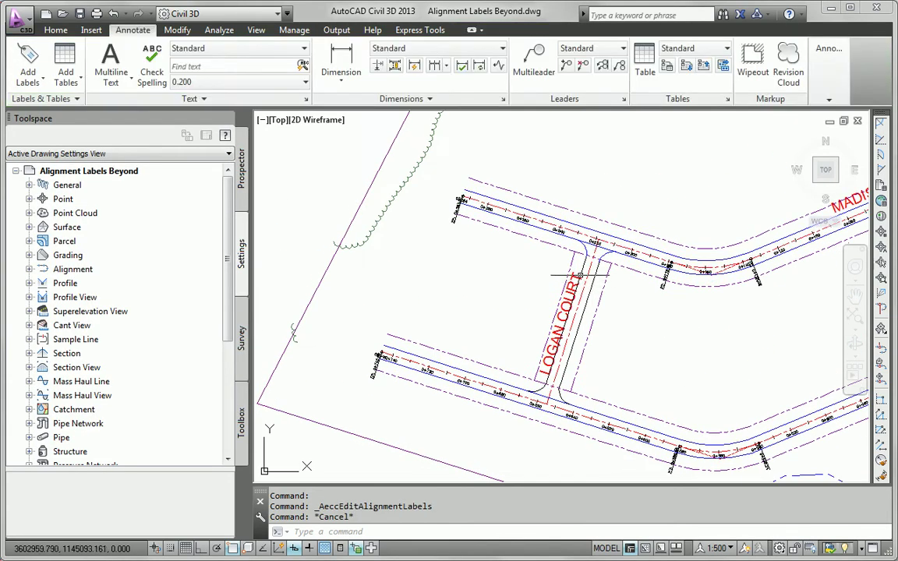
# Step: Label the Logan Court alignment's stations with the imported Major Minor and Geometry Points label set
pyautogui.click(578, 266)
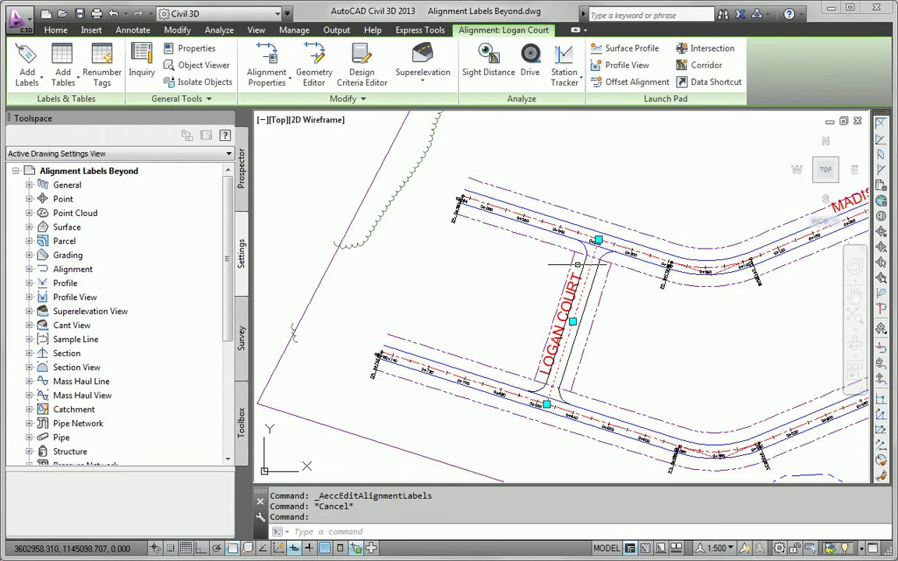
pyautogui.click(27, 77)
pyautogui.click(62, 134)
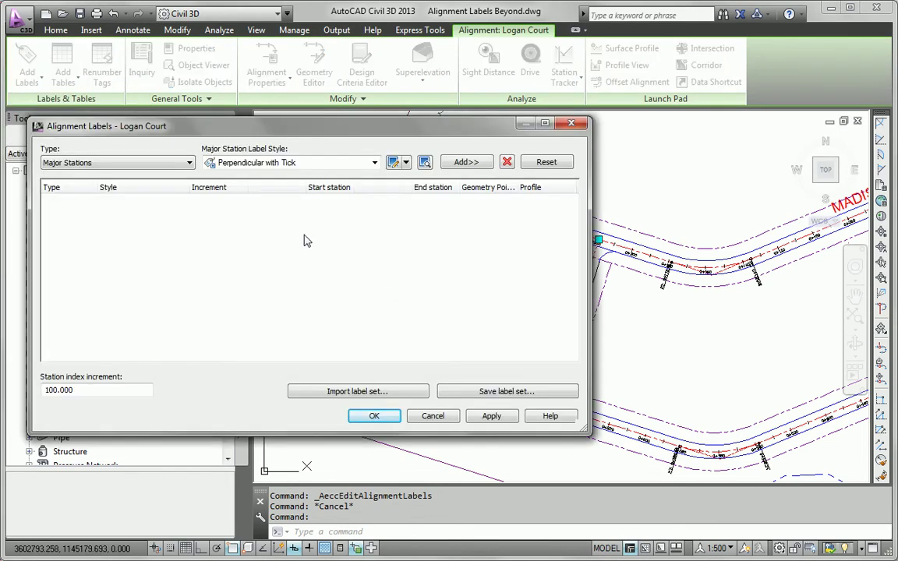
pyautogui.click(337, 401)
pyautogui.click(114, 100)
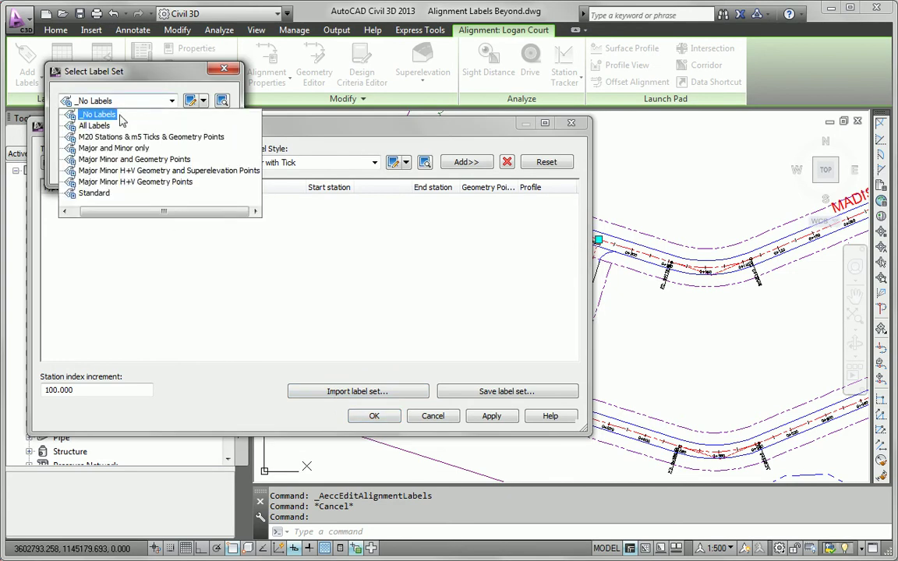
pyautogui.click(136, 159)
pyautogui.click(85, 168)
pyautogui.click(373, 416)
pyautogui.press('Escape')
# Step: Set up alignment labels of type Station Offset - Fixed Point with the Station and Offset label style
pyautogui.scroll(-4, 530, 343)
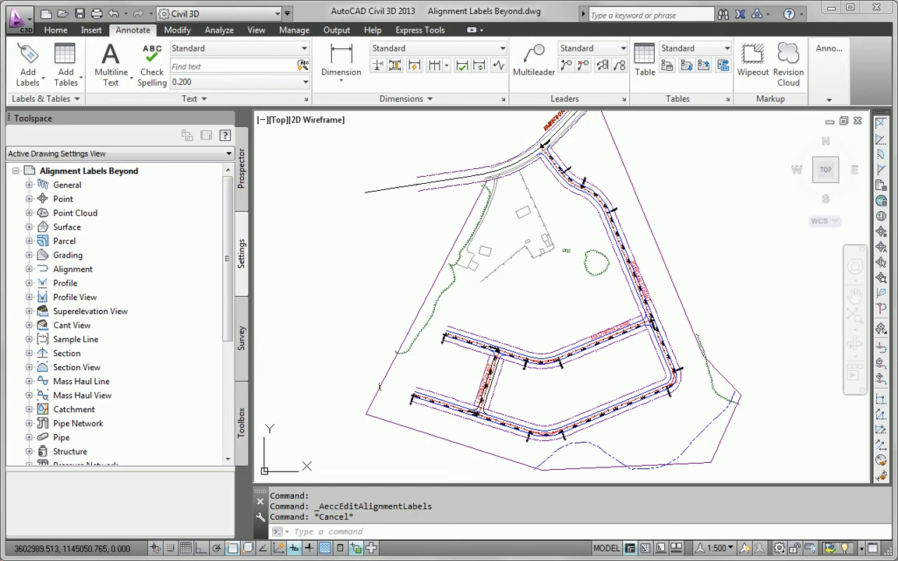
pyautogui.scroll(6, 538, 198)
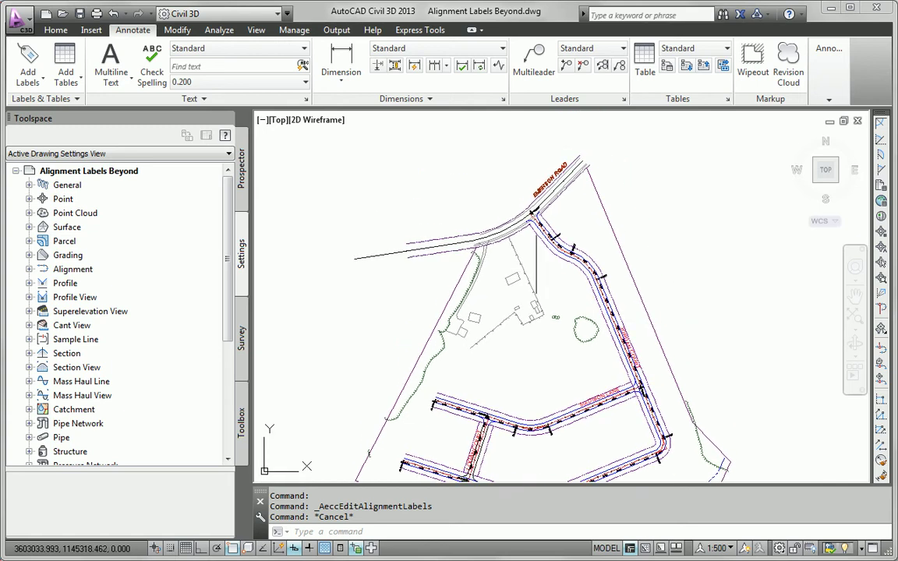
pyautogui.scroll(3, 506, 194)
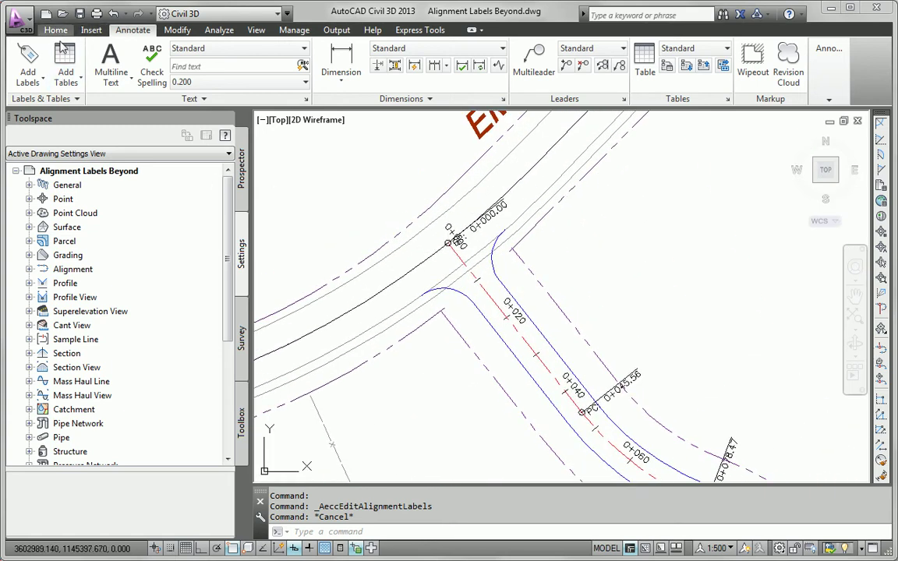
pyautogui.click(27, 66)
pyautogui.click(61, 83)
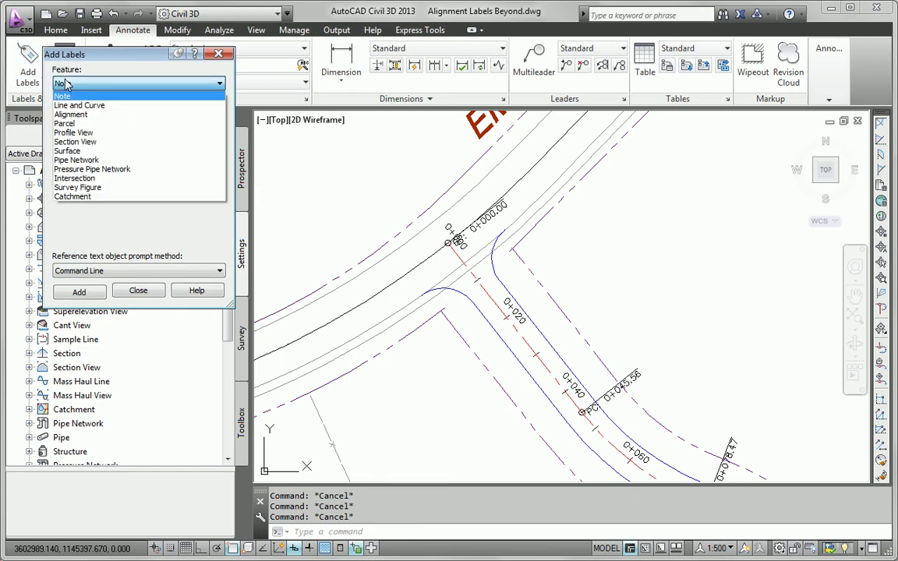
pyautogui.click(70, 115)
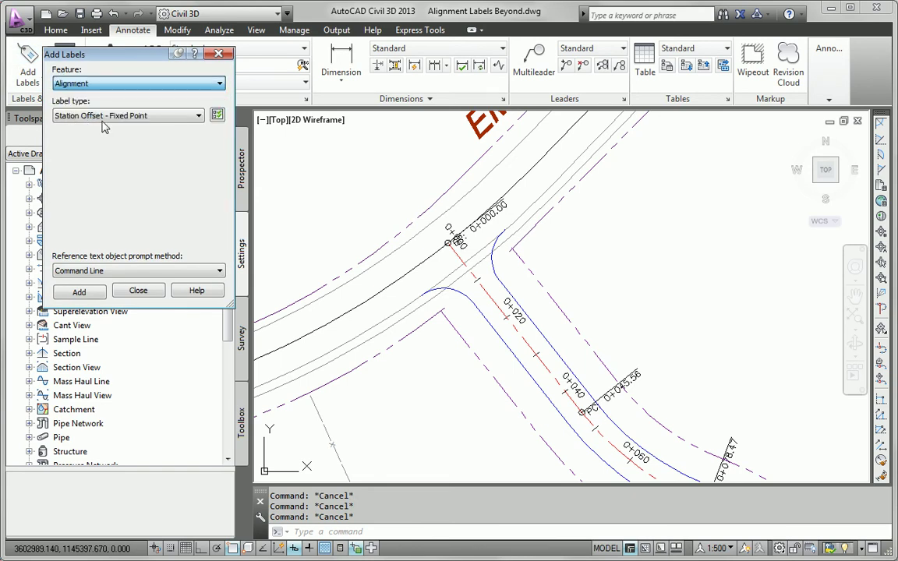
pyautogui.click(105, 117)
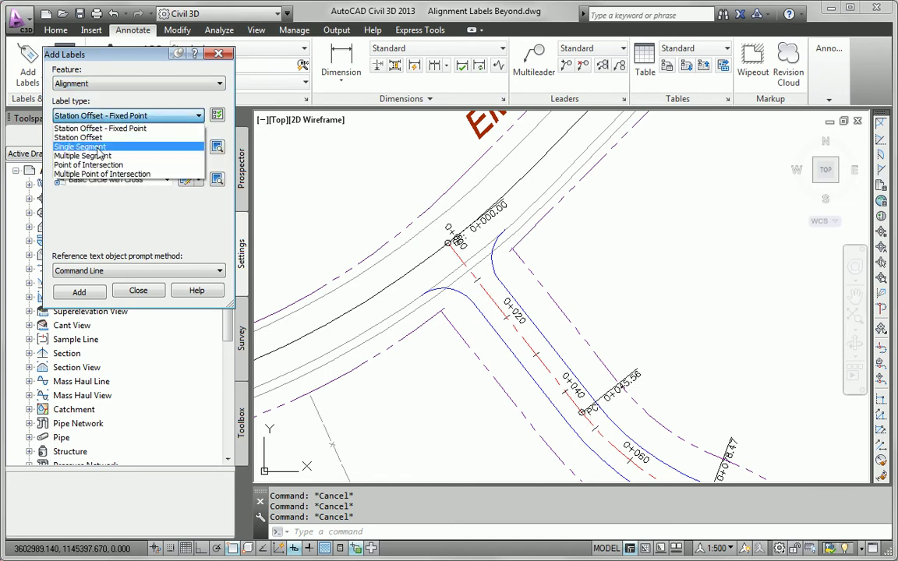
pyautogui.click(97, 124)
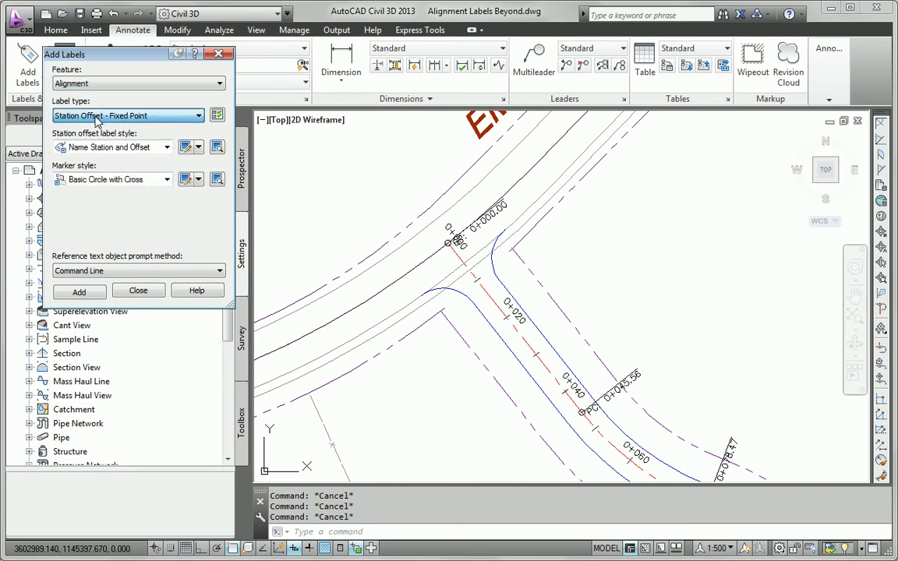
pyautogui.click(101, 148)
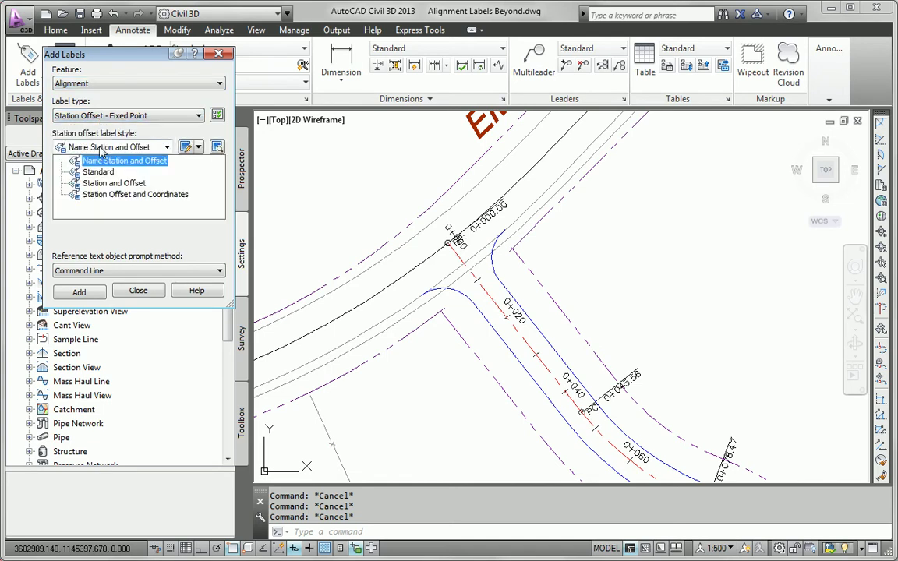
pyautogui.click(109, 185)
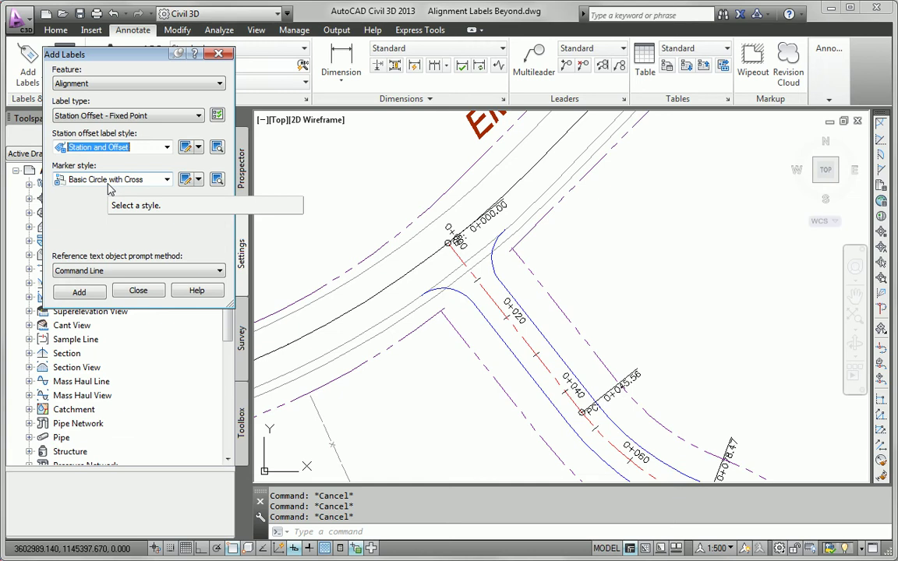
# Step: Add Jordan Court station offset labels at both ends of the two curb returns near the alignment's start
pyautogui.click(79, 292)
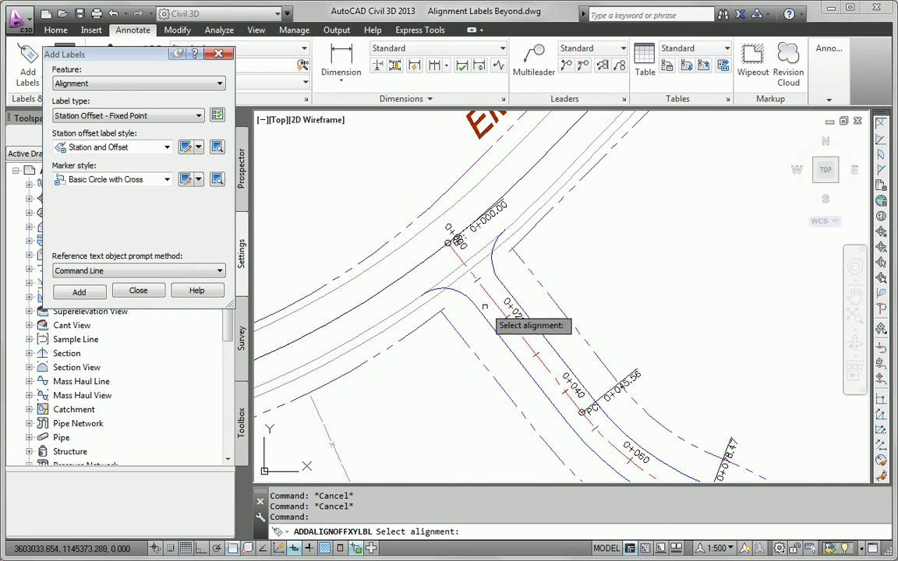
pyautogui.click(498, 313)
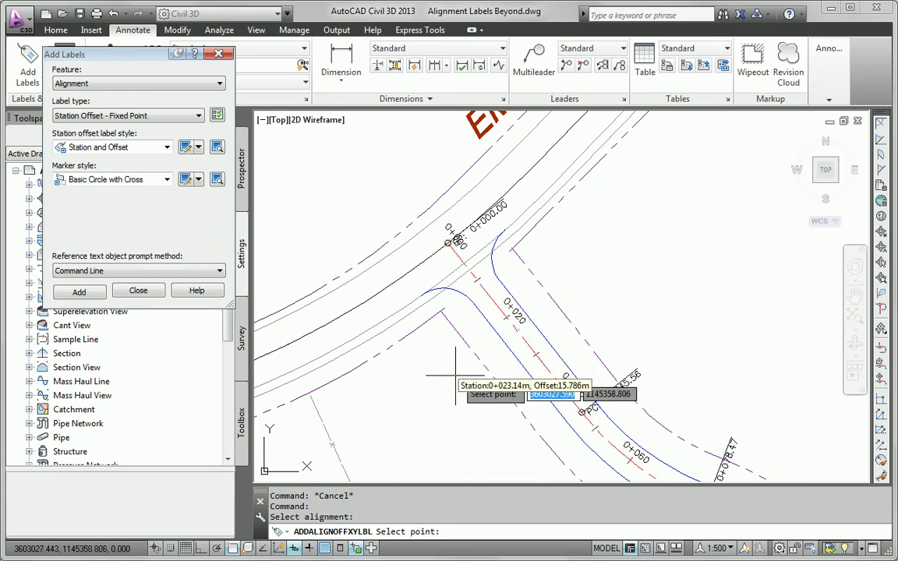
pyautogui.click(423, 294)
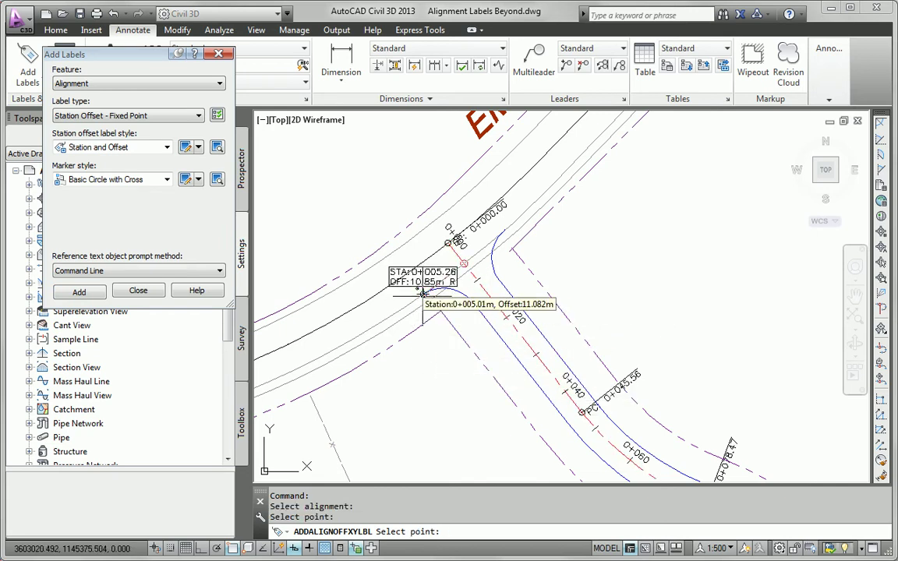
pyautogui.click(475, 302)
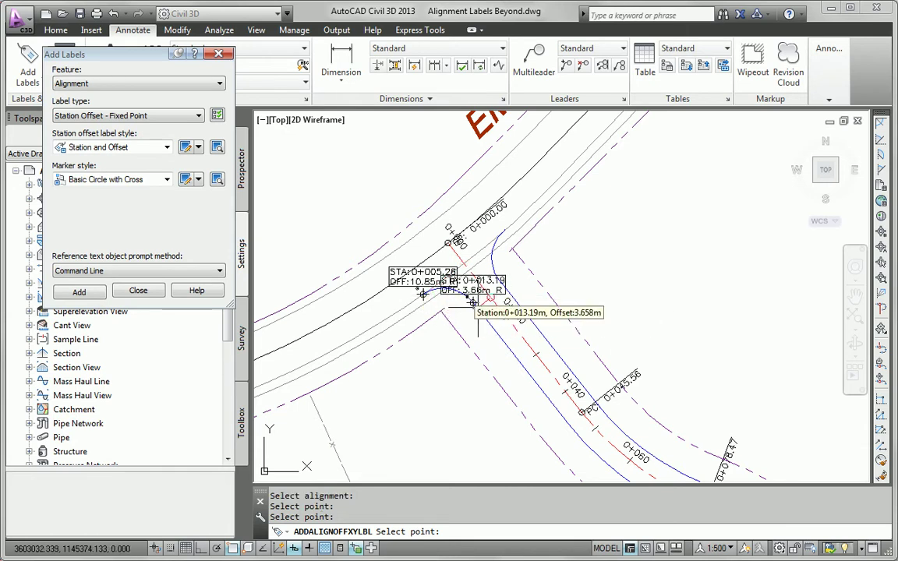
pyautogui.scroll(5, 476, 302)
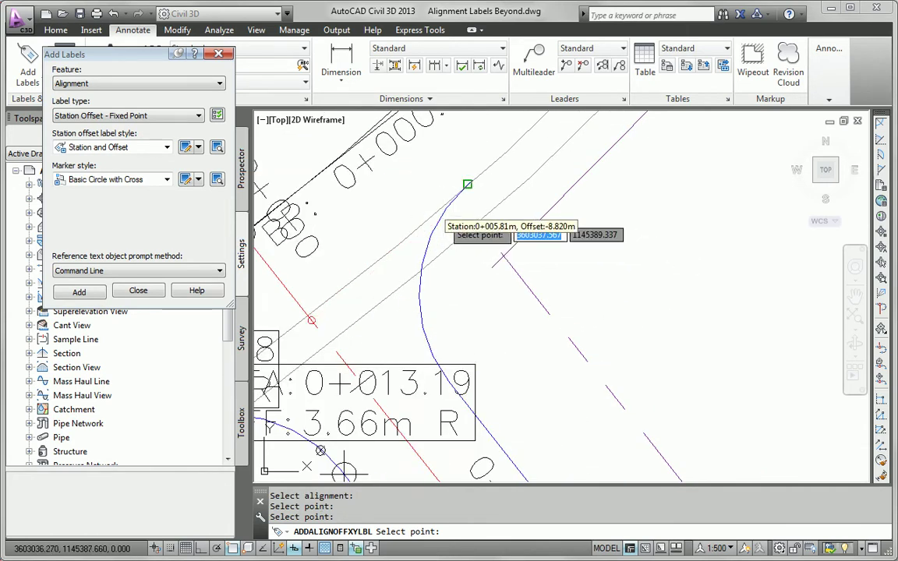
pyautogui.click(468, 185)
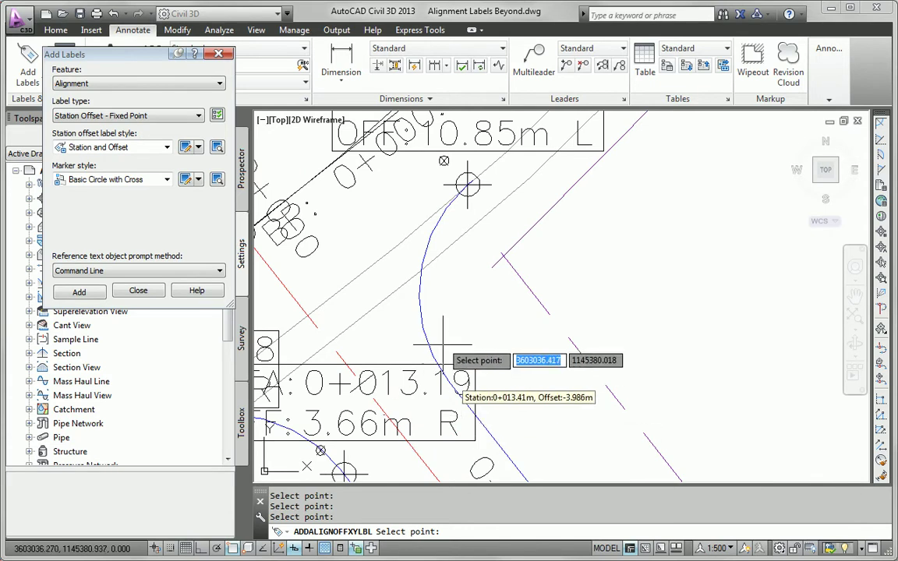
pyautogui.click(427, 321)
# Step: Label station and offset on both curb lines of Jordan Court at the curve points at stations 0+045.56 and 0+078.47
pyautogui.scroll(-2, 426, 322)
pyautogui.scroll(-4, 468, 315)
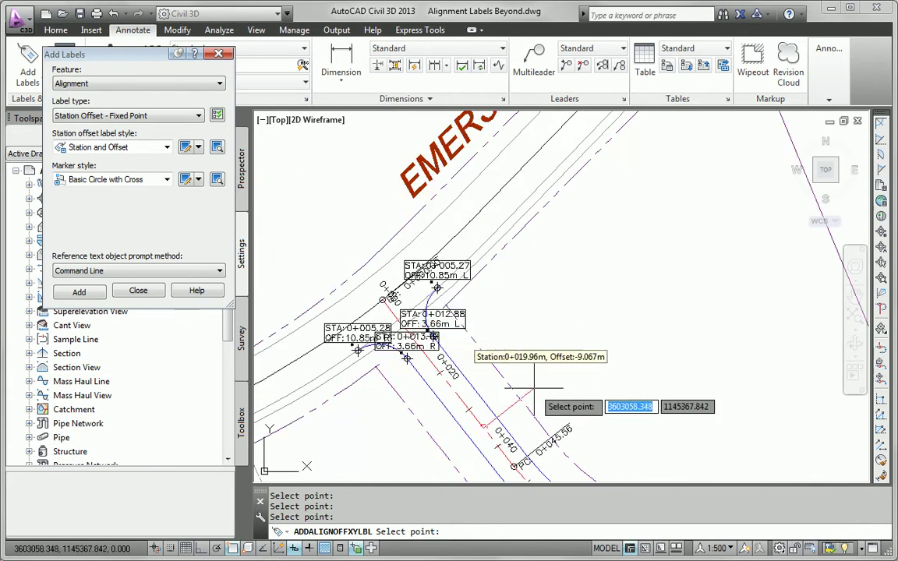
pyautogui.moveTo(561, 385); pyautogui.dragTo(465, 231, button='middle')
pyautogui.click(430, 317)
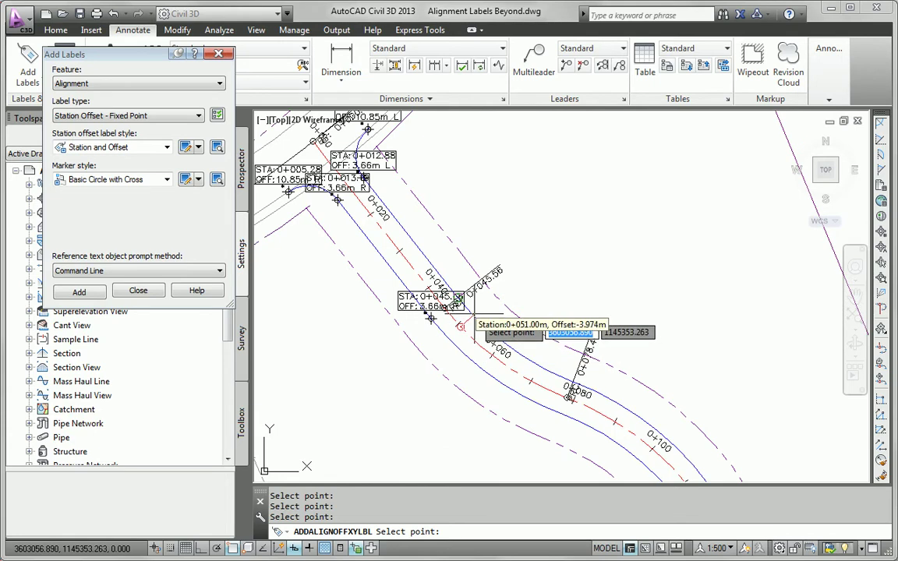
pyautogui.scroll(2, 573, 365)
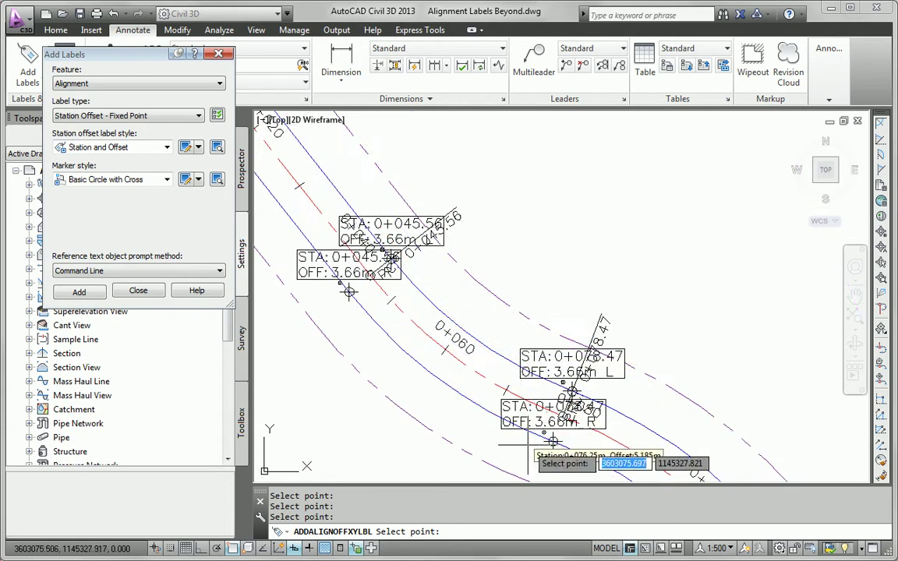
# Step: Add station offset labels on both curb lines of Jordan Court at the PT at station 0+128.13
pyautogui.click(509, 421)
pyautogui.moveTo(508, 421); pyautogui.dragTo(425, 301, button='middle')
pyautogui.scroll(-3, 427, 302)
pyautogui.scroll(3, 497, 368)
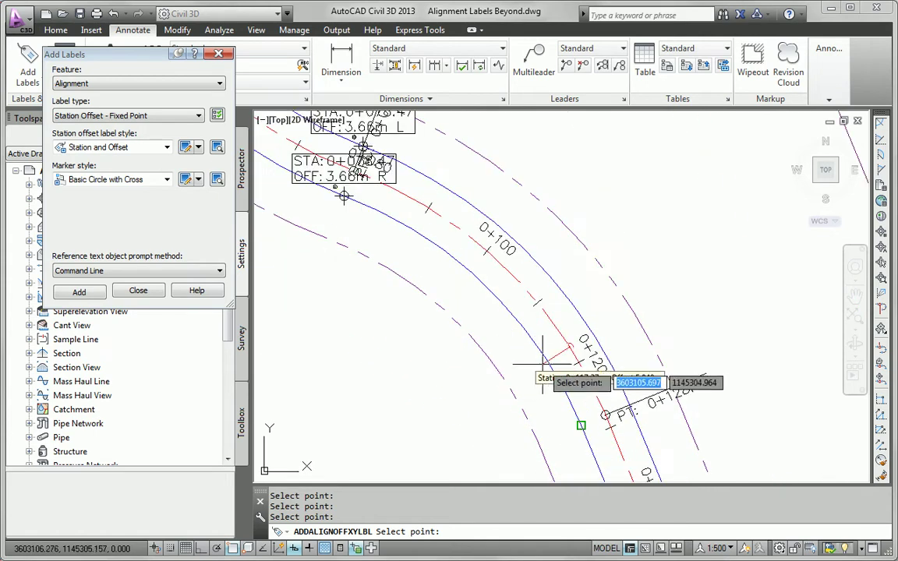
pyautogui.click(578, 425)
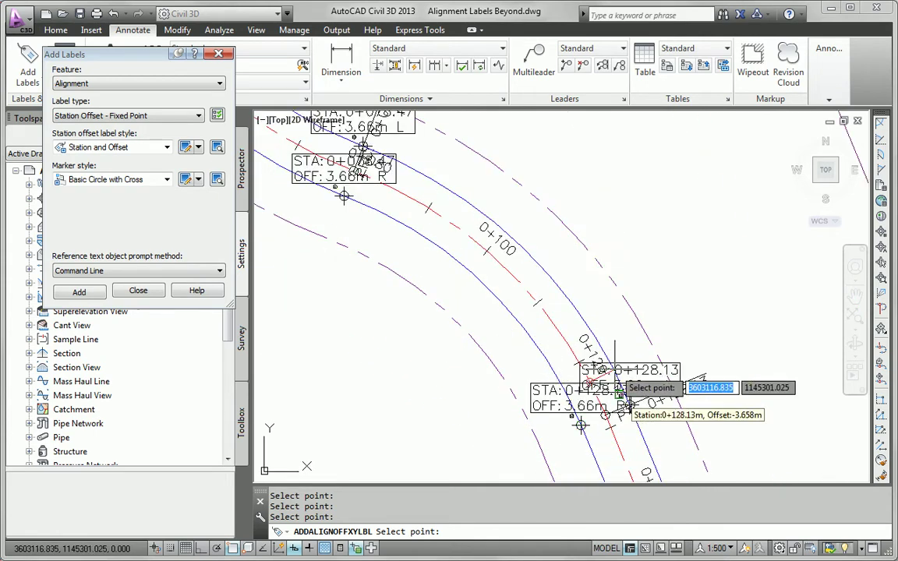
# Step: Label the points where the two Madison Lane curb returns meet the Jordan Court curb line with station and offset
pyautogui.scroll(-3, 604, 378)
pyautogui.scroll(4, 549, 405)
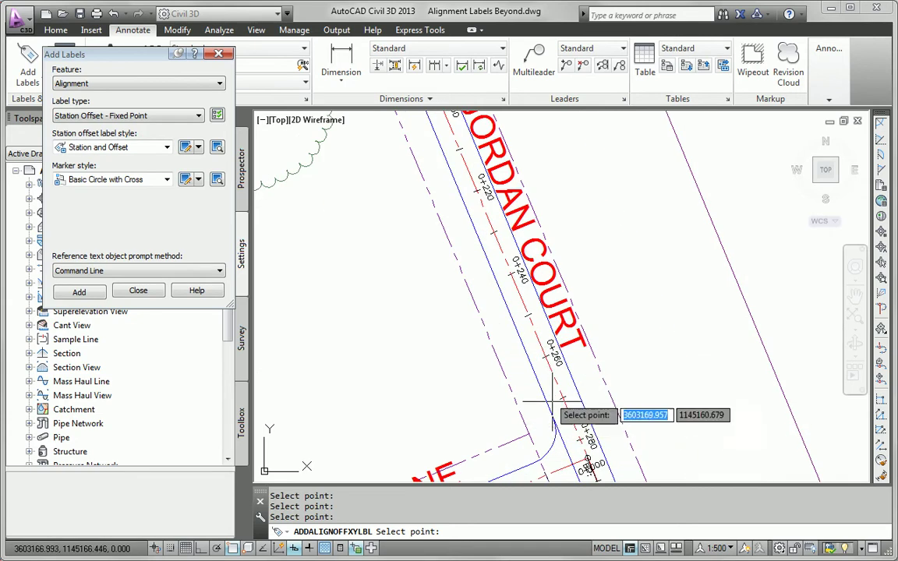
pyautogui.moveTo(445, 372); pyautogui.dragTo(360, 201, button='middle')
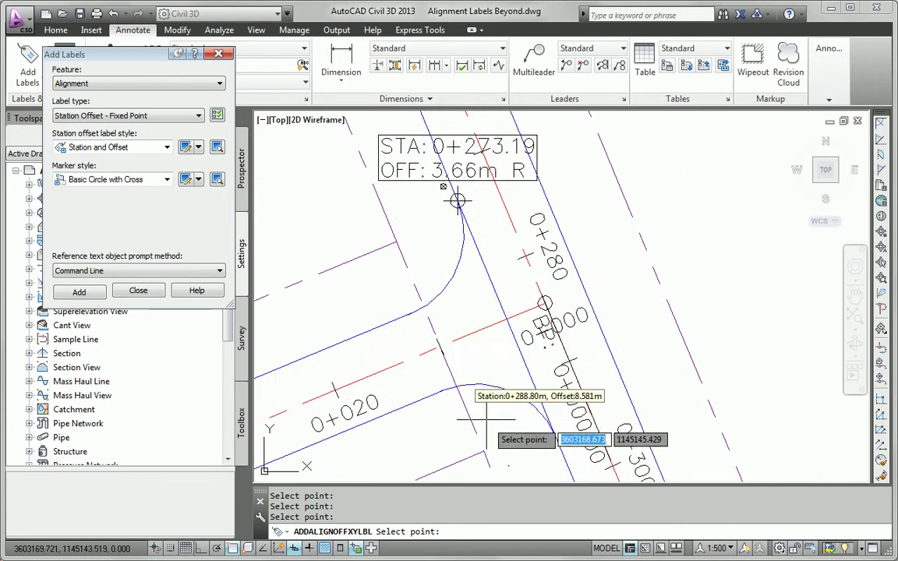
pyautogui.click(541, 423)
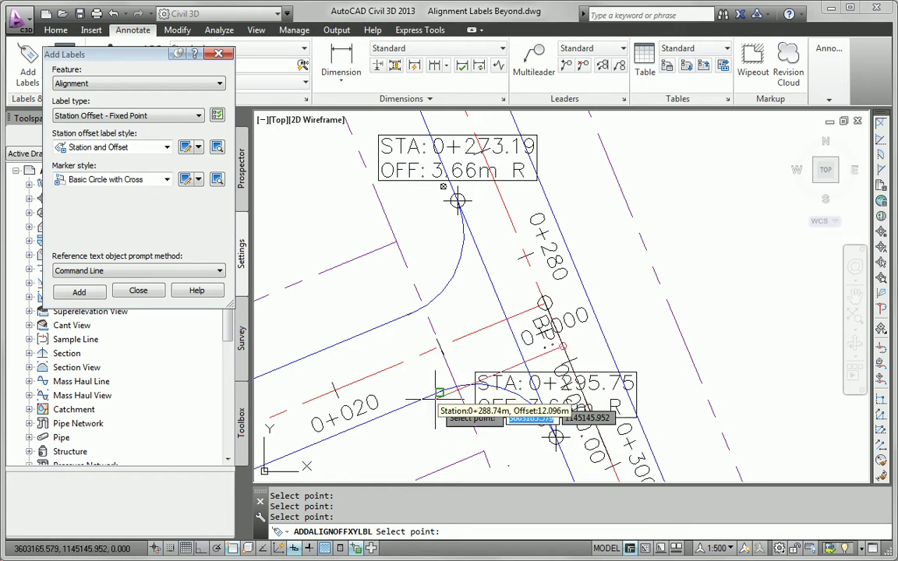
# Step: Add Jordan Court station offset labels at the right-of-way corners of the Madison Lane intersection
pyautogui.scroll(-3, 382, 341)
pyautogui.scroll(-4, 382, 339)
pyautogui.moveTo(487, 402); pyautogui.dragTo(475, 289, button='middle')
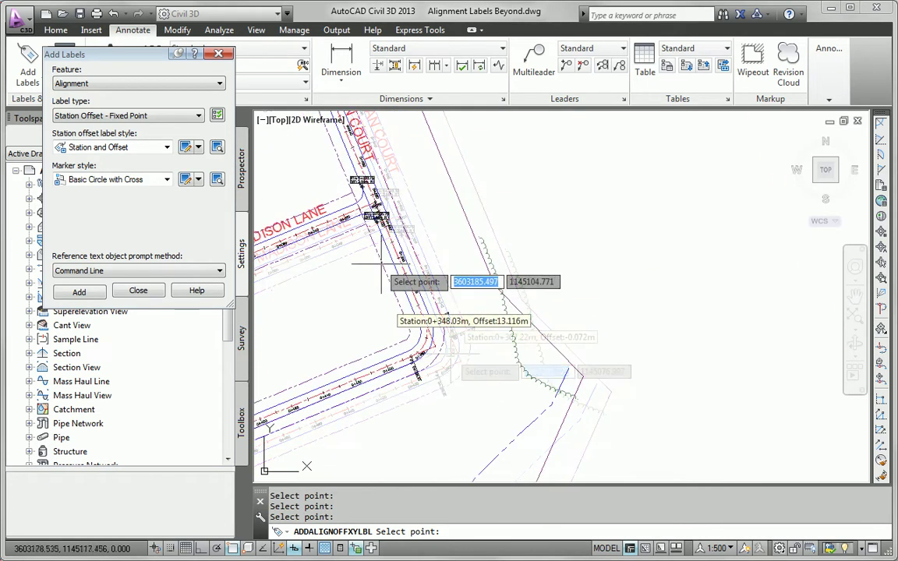
pyautogui.scroll(4, 381, 275)
pyautogui.scroll(3, 380, 269)
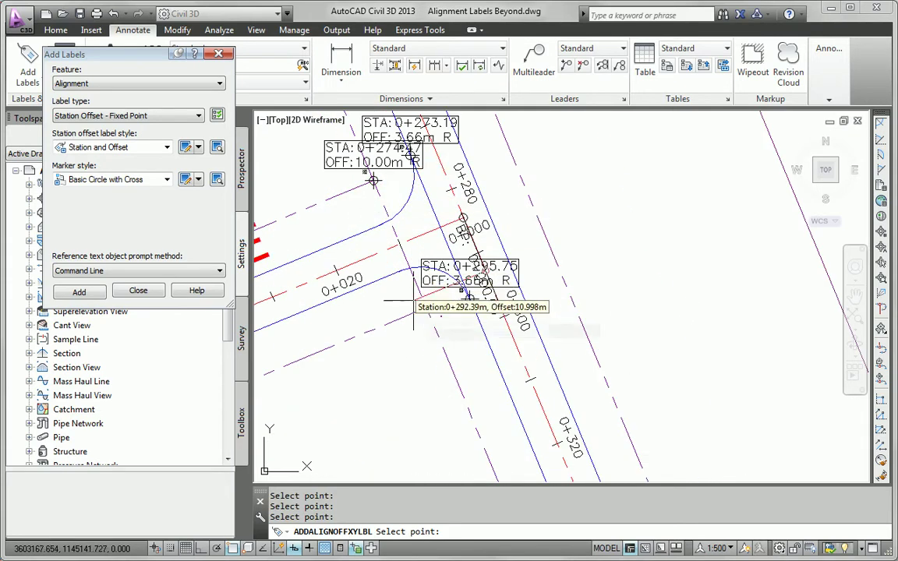
# Step: Label the right-of-way lines at Jordan Court's remaining curve points and both sides of its end at station 0+745.99
pyautogui.scroll(-3, 419, 311)
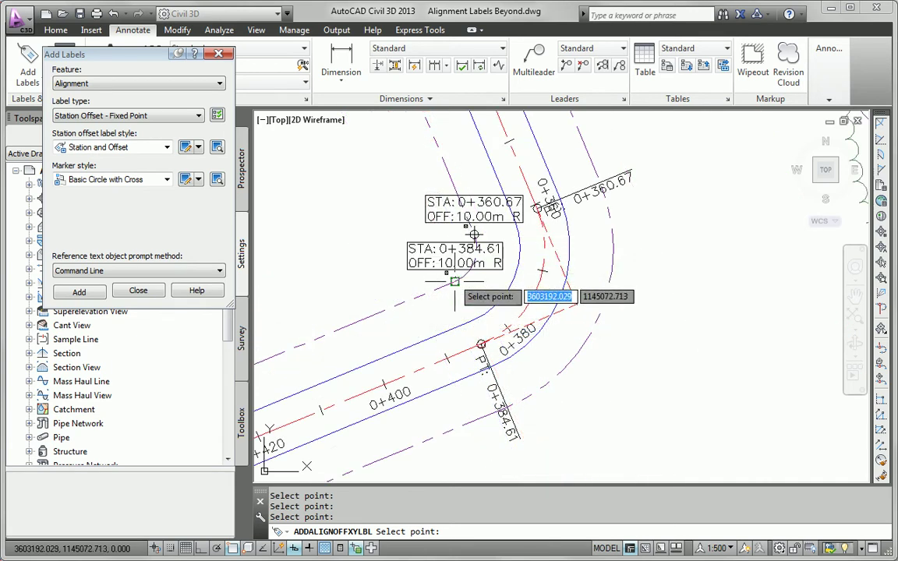
pyautogui.click(612, 275)
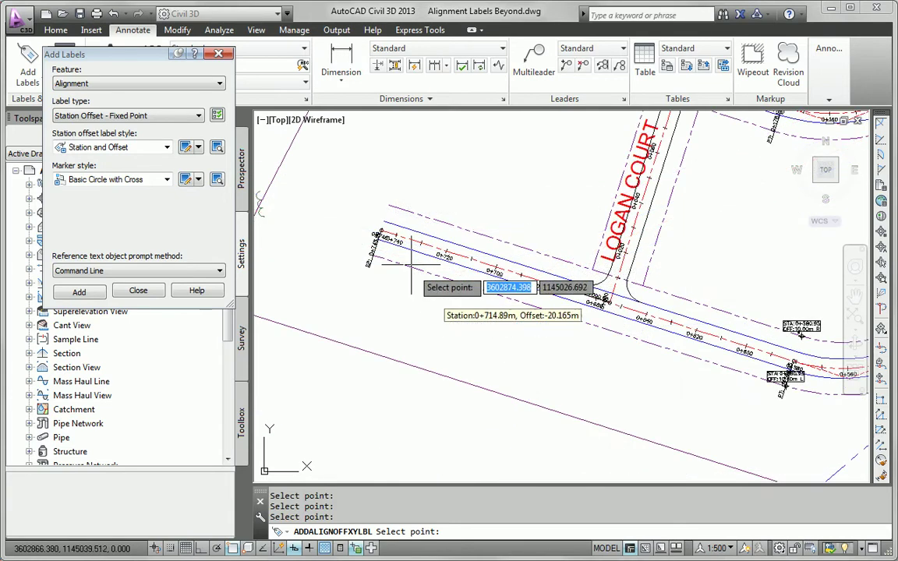
pyautogui.click(388, 204)
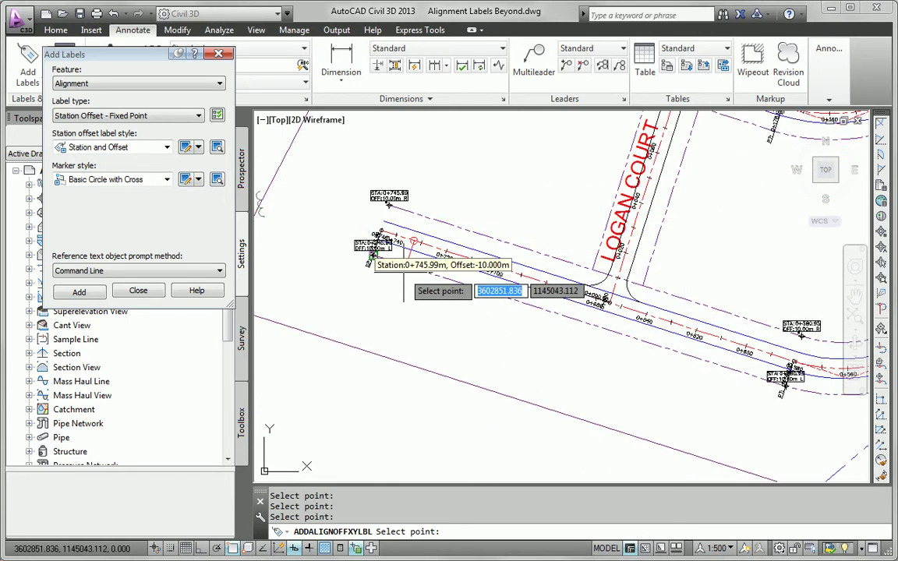
pyautogui.press('Escape')
# Step: Start station offset labels for the Madison Lane alignment and label the right curb return's end near Jordan Court
pyautogui.scroll(-4, 373, 254)
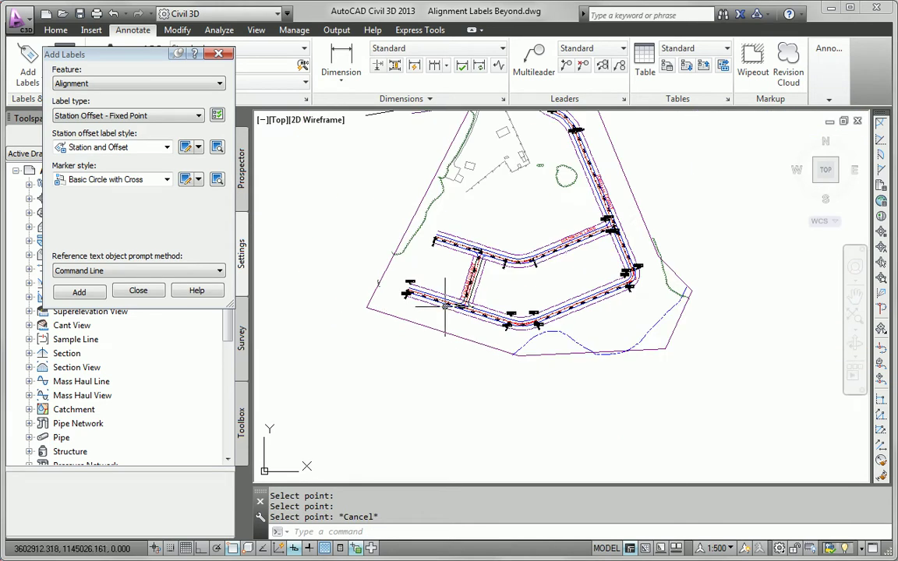
pyautogui.scroll(4, 481, 212)
pyautogui.scroll(6, 517, 311)
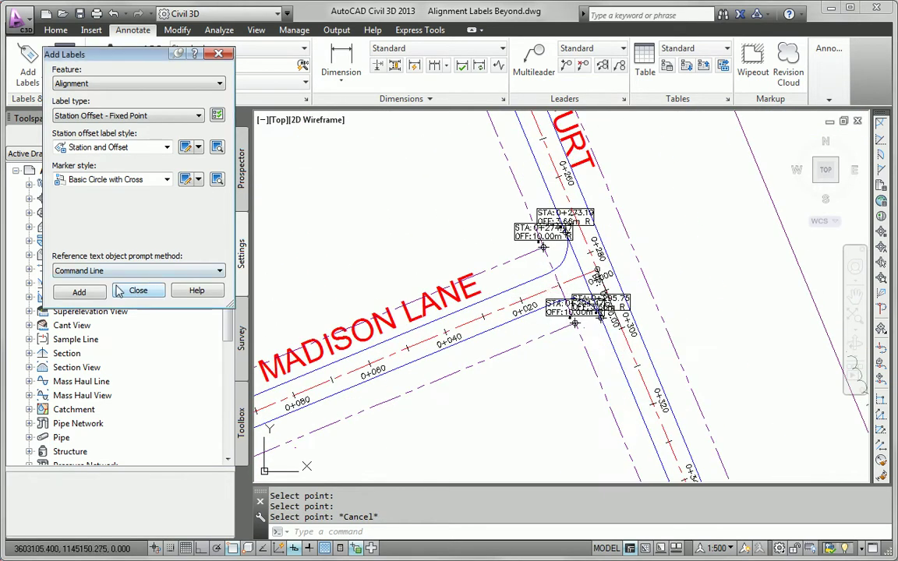
pyautogui.click(79, 291)
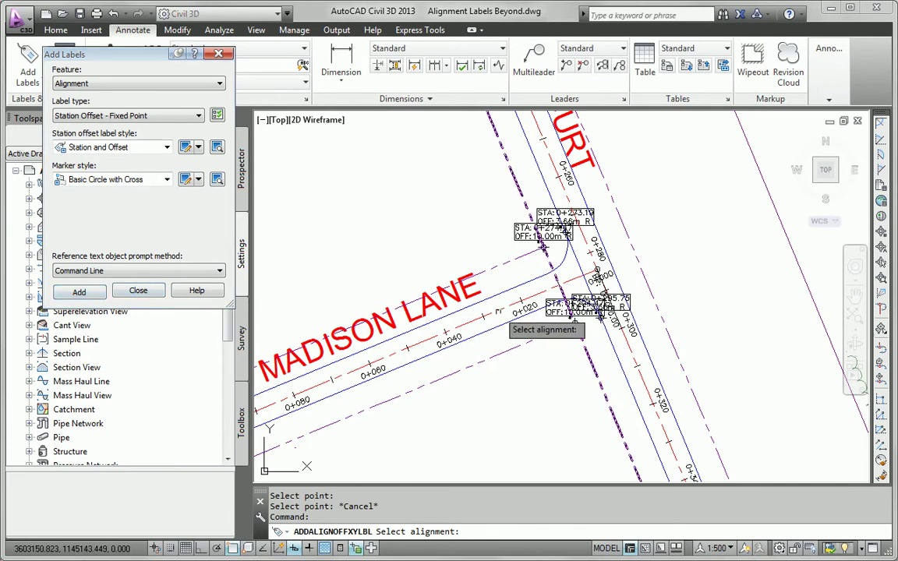
pyautogui.scroll(4, 542, 270)
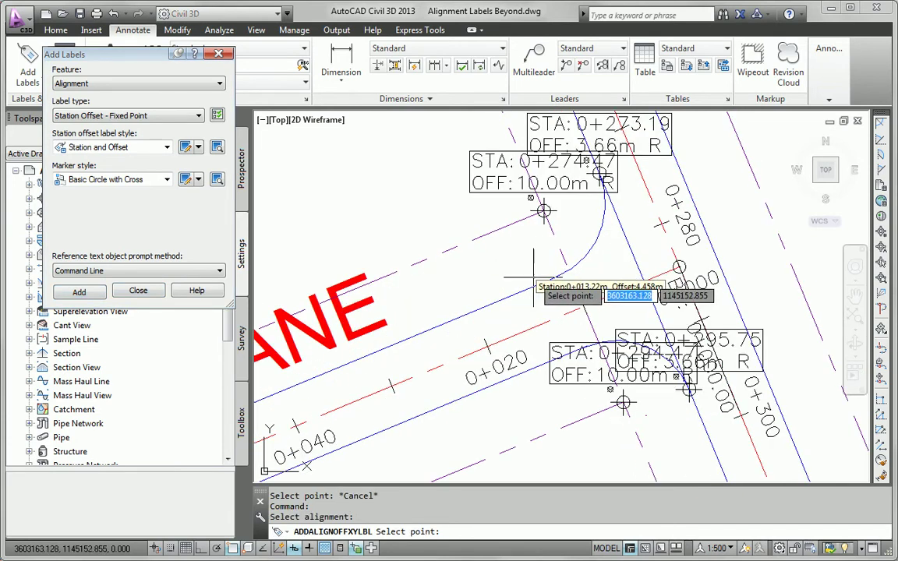
pyautogui.scroll(-3, 575, 269)
pyautogui.scroll(1, 582, 263)
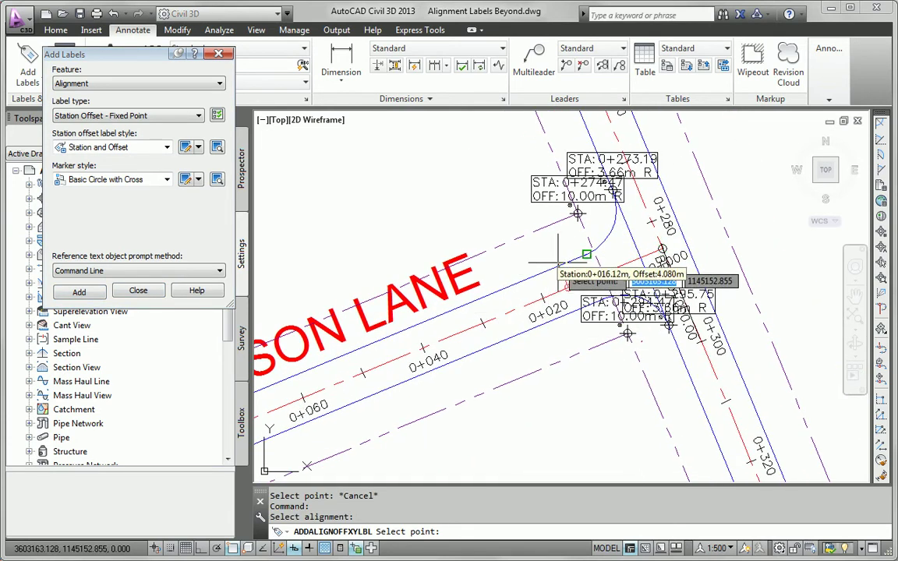
pyautogui.click(586, 254)
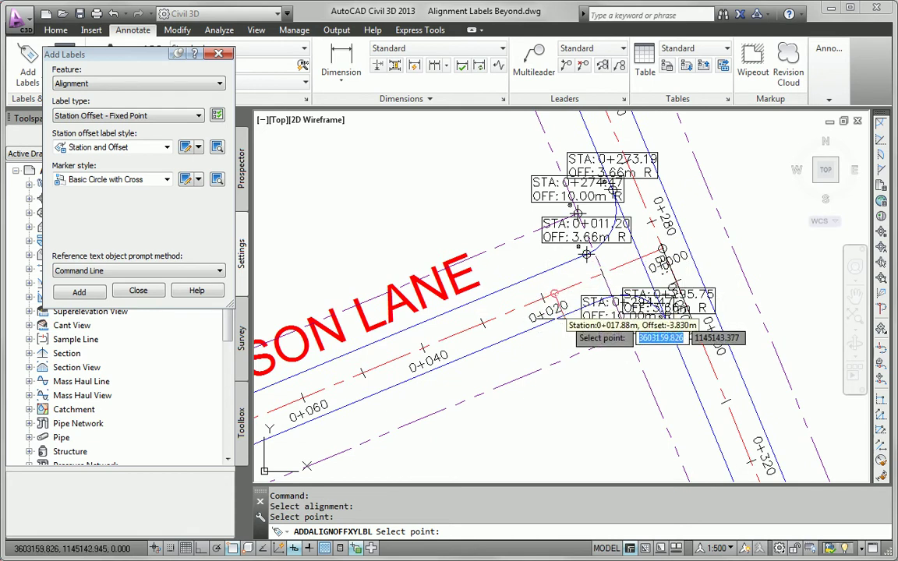
# Step: Label Madison Lane's left curb return near Jordan Court and the right-of-way lines at the curve points at 0+135.48 and 0+178.17
pyautogui.scroll(6, 592, 313)
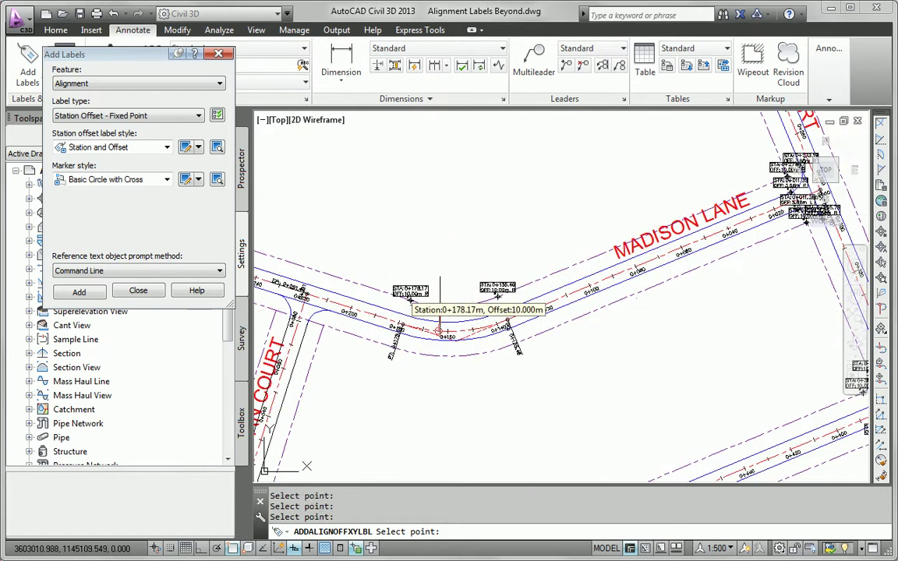
pyautogui.scroll(5, 453, 327)
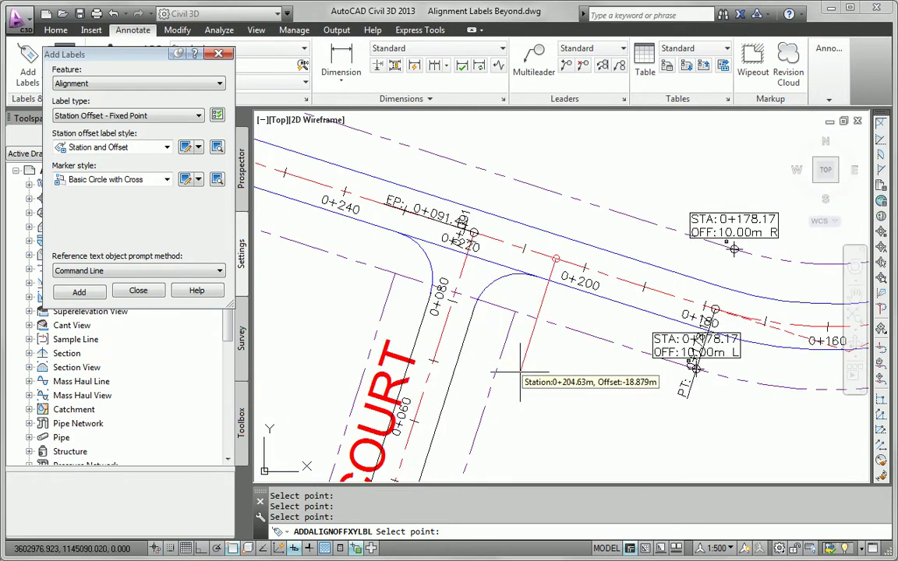
pyautogui.press('Return')
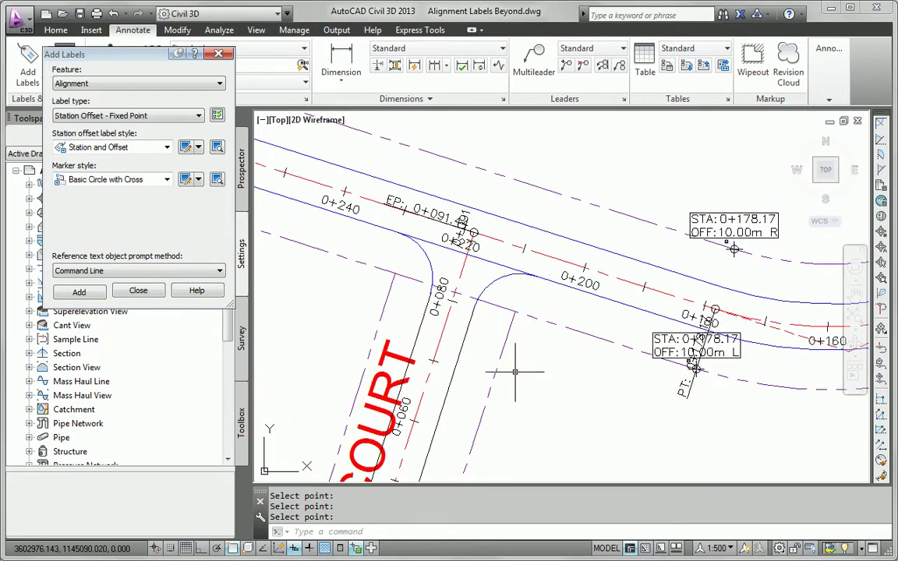
# Step: Add Logan Court station offset labels at the curb return ends and right-of-way corners of the Madison Lane intersection
pyautogui.click(81, 292)
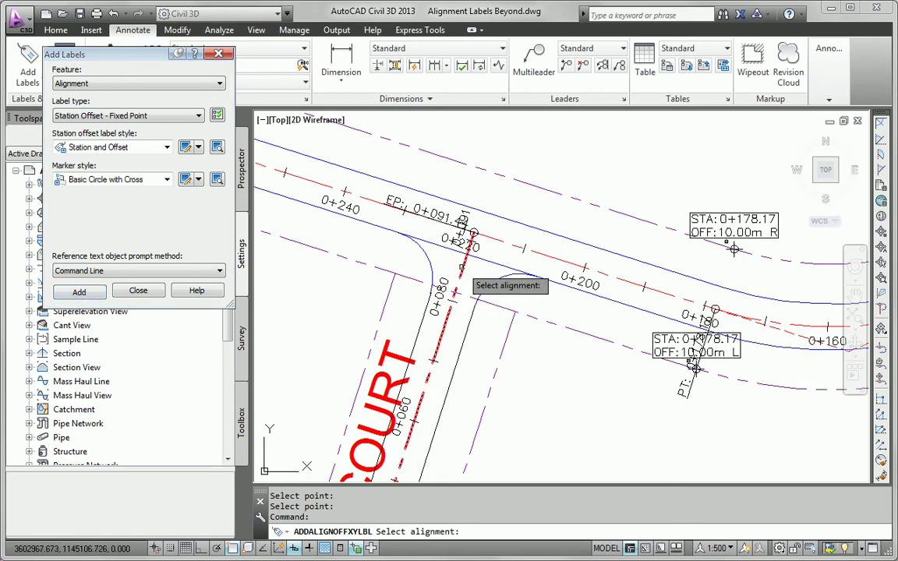
pyautogui.click(462, 268)
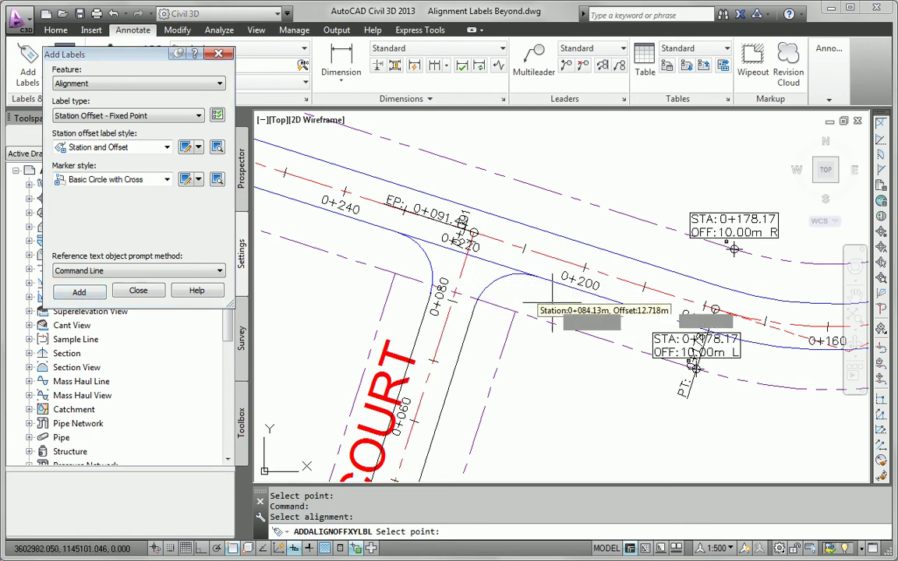
pyautogui.click(473, 309)
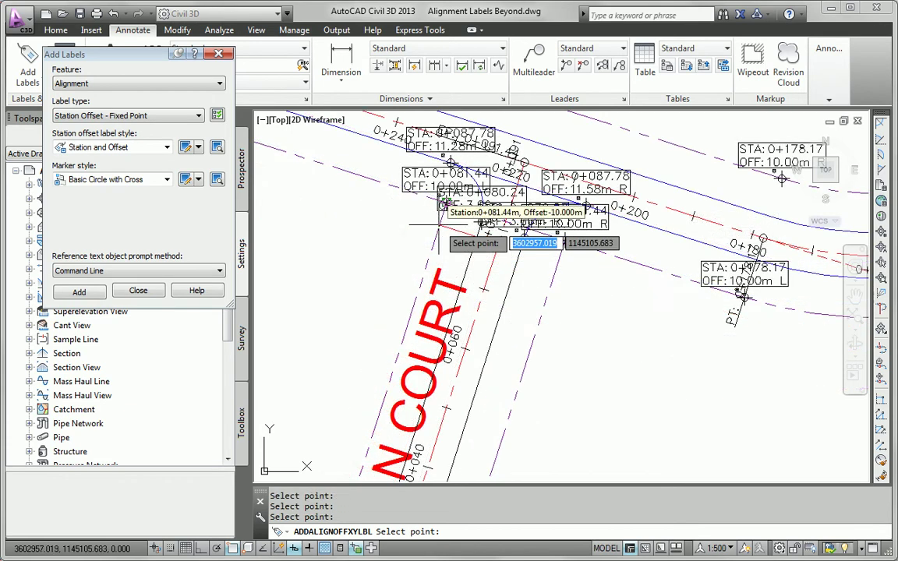
# Step: Label the left and right right-of-way corners of Logan Court at its Jordan Court intersection with station offsets
pyautogui.scroll(-3, 439, 224)
pyautogui.scroll(3, 381, 376)
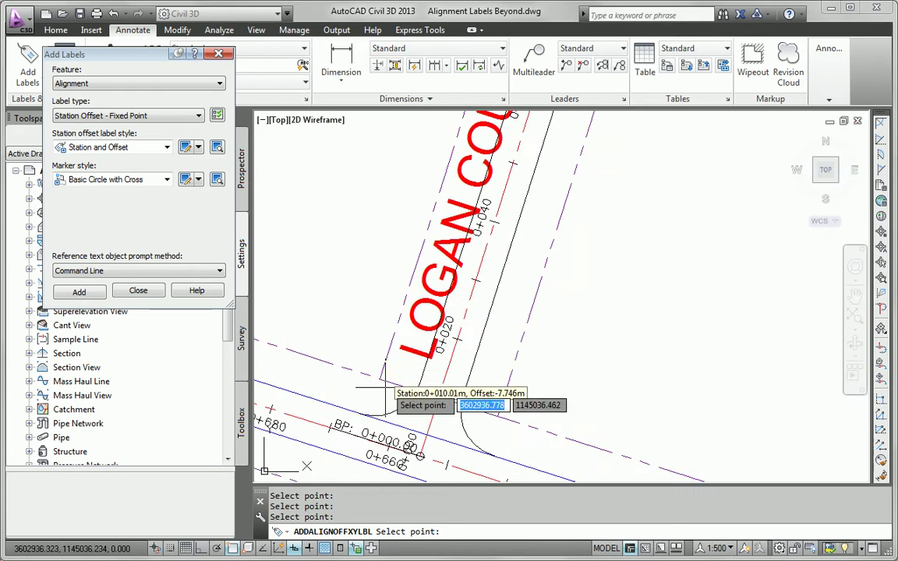
pyautogui.click(379, 379)
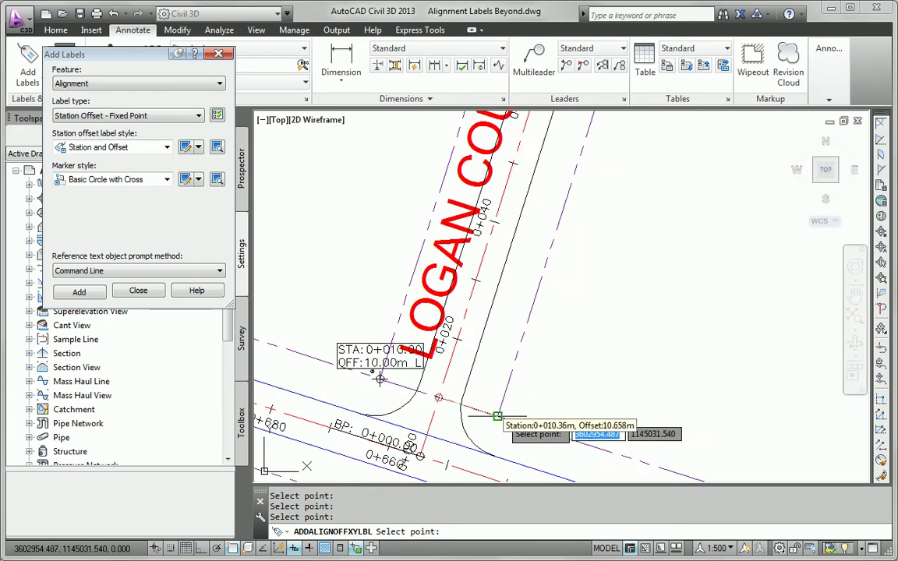
pyautogui.click(498, 416)
pyautogui.moveTo(497, 417); pyautogui.dragTo(517, 347, button='middle')
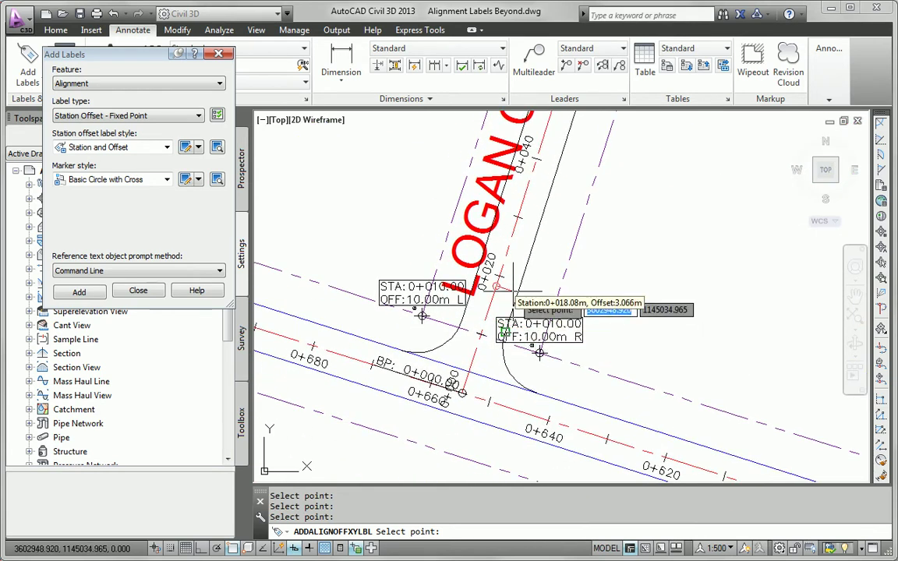
# Step: Label the ends of both Logan Court curb returns at Jordan Court and finish placing station offset labels
pyautogui.click(403, 350)
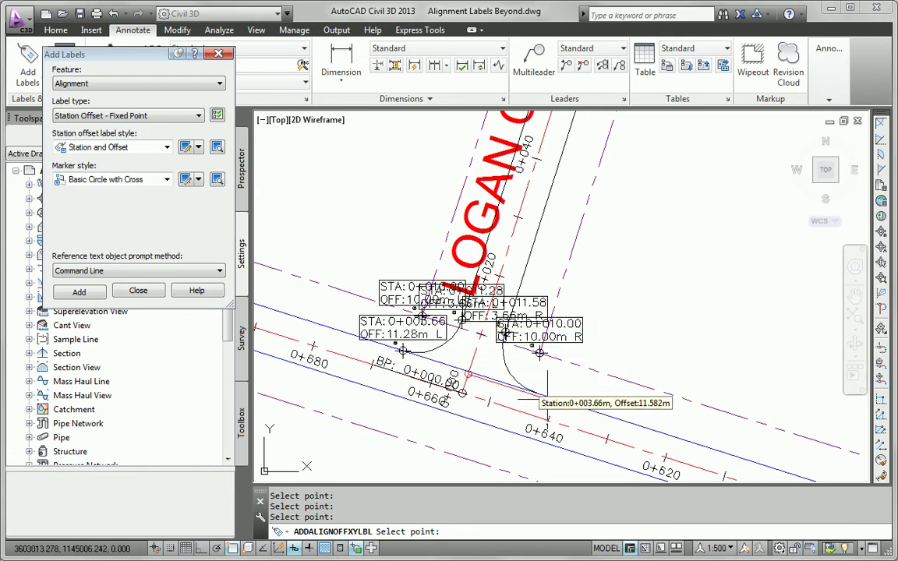
pyautogui.click(537, 393)
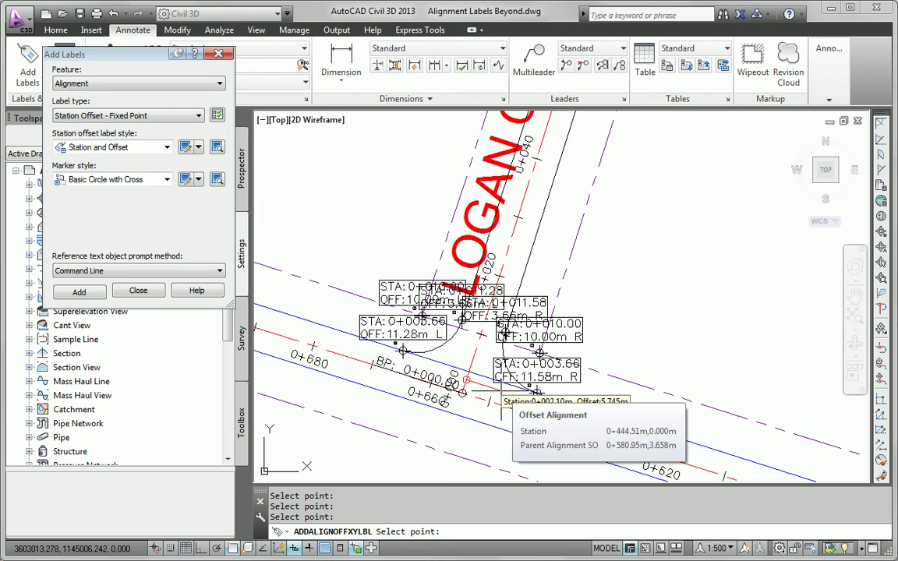
pyautogui.press('Escape')
pyautogui.press('Escape')
# Step: Move the 0+005.28 right label at Jordan Court's starting curb return into clear space across the intersecting road, with a leader
pyautogui.scroll(-6, 537, 393)
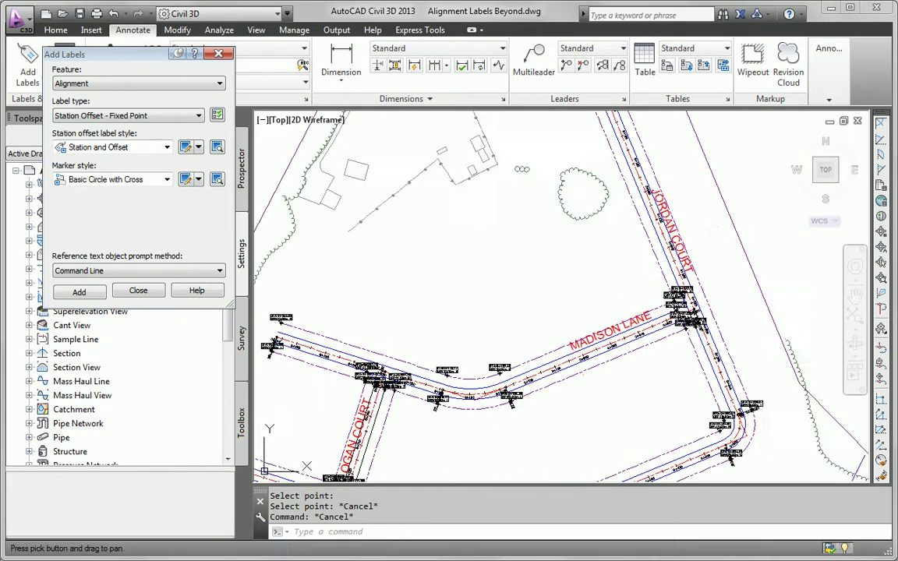
pyautogui.moveTo(520, 240)
pyautogui.mouseDown(button='middle')
pyautogui.moveTo(489, 409)
pyautogui.moveTo(472, 424)
pyautogui.mouseUp(button='middle')
pyautogui.moveTo(445, 217); pyautogui.dragTo(438, 322, button='middle')
pyautogui.scroll(6, 397, 265)
pyautogui.scroll(2, 397, 266)
pyautogui.click(439, 240)
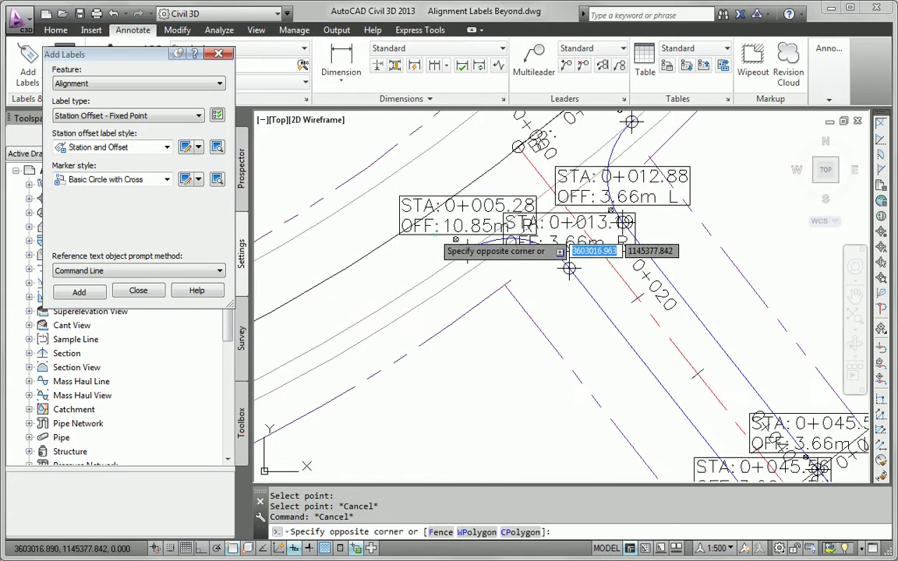
pyautogui.click(452, 264)
pyautogui.click(467, 241)
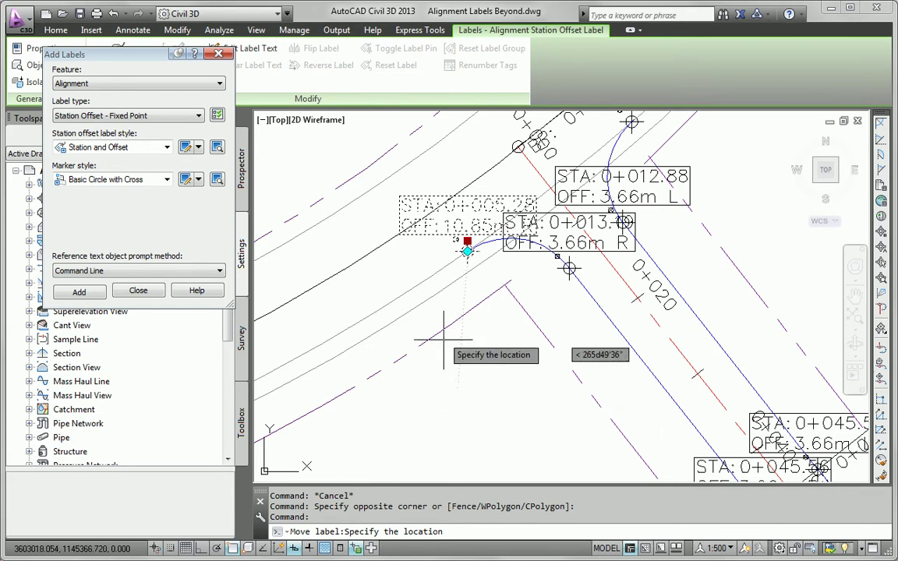
pyautogui.moveTo(398, 260); pyautogui.dragTo(521, 335, button='middle')
pyautogui.click(416, 233)
pyautogui.press('Escape')
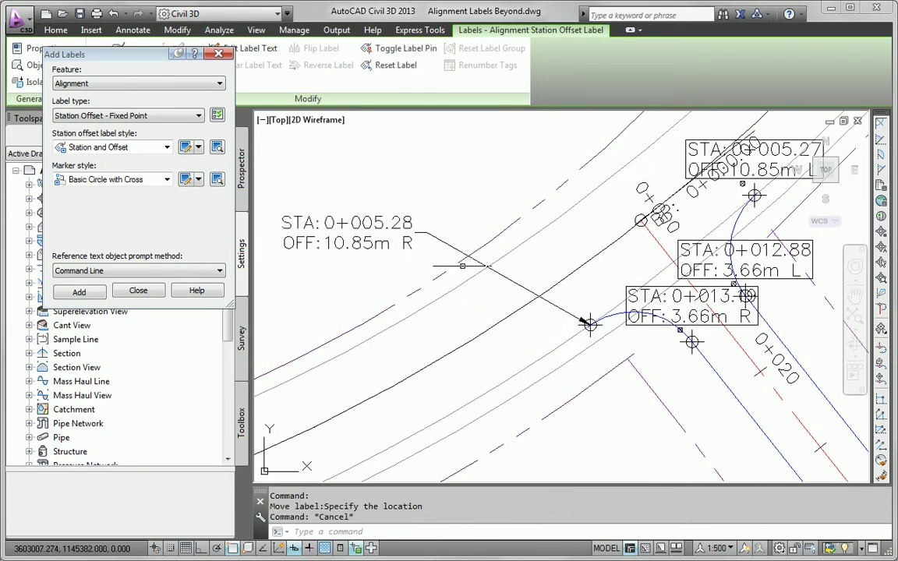
# Step: Move the 0+005.27 left label at Jordan Court's starting curb return into clear space outside the right-of-way
pyautogui.moveTo(581, 292); pyautogui.dragTo(431, 337, button='middle')
pyautogui.moveTo(605, 235); pyautogui.dragTo(480, 298, button='middle')
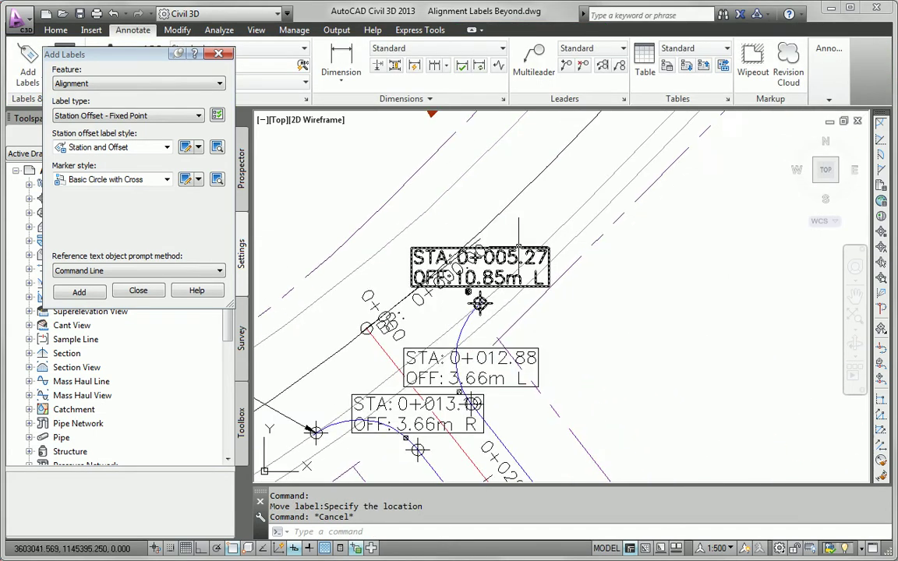
pyautogui.click(481, 296)
pyautogui.click(479, 294)
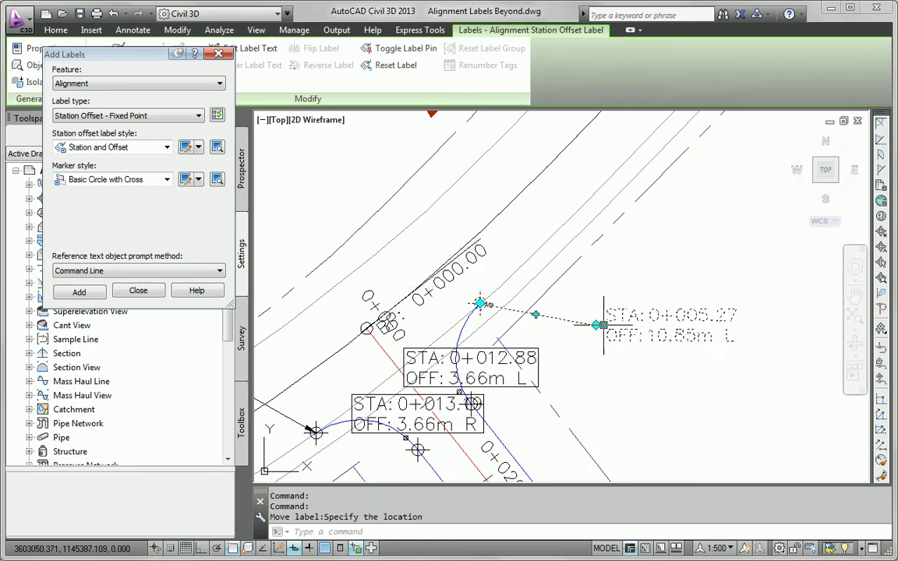
pyautogui.press('Escape')
# Step: Move the 0+012.88 left curb return label into clear space beyond Jordan Court's left right-of-way line
pyautogui.moveTo(538, 370); pyautogui.dragTo(608, 227, button='middle')
pyautogui.click(608, 228)
pyautogui.click(542, 259)
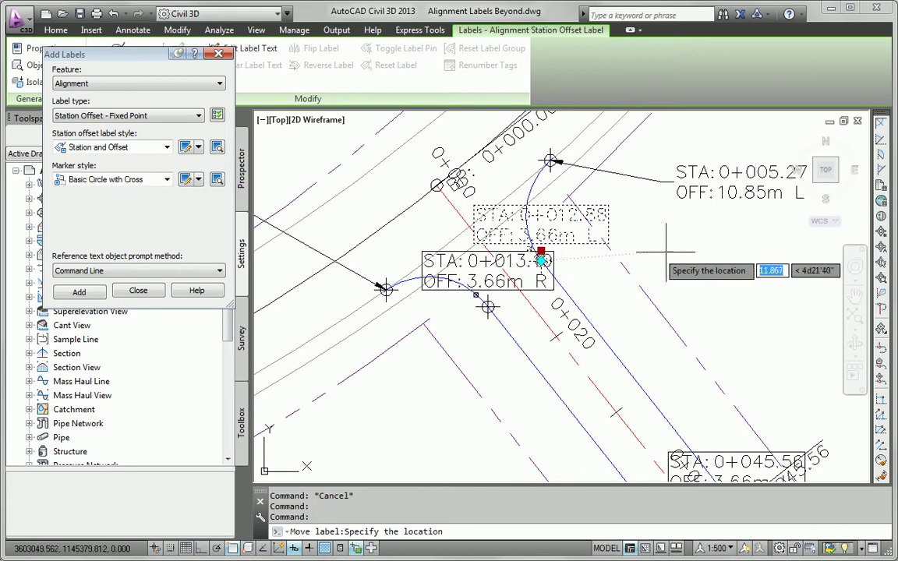
pyautogui.click(681, 243)
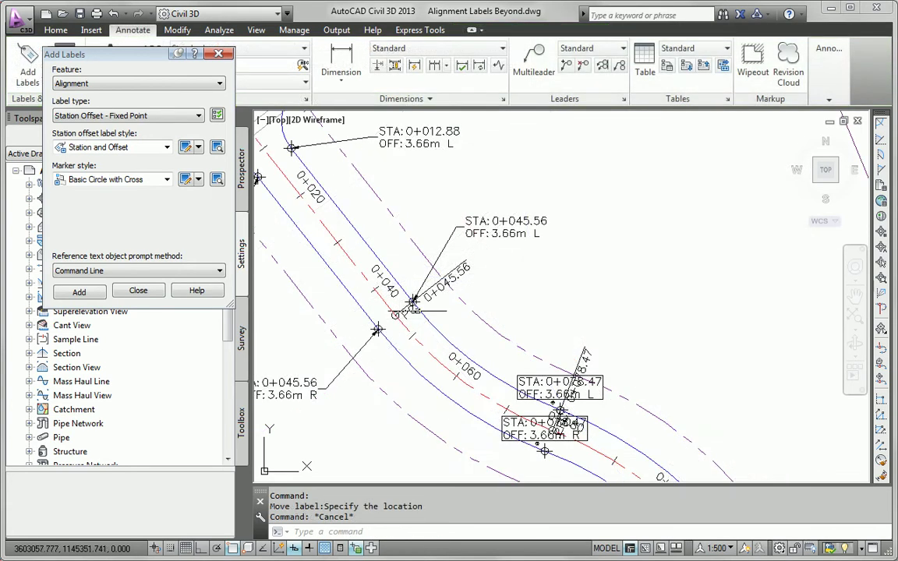
# Step: Move the PC 0+045.56 geometry point label off the Jordan Court linework into clear space on the left side
pyautogui.scroll(2, 431, 297)
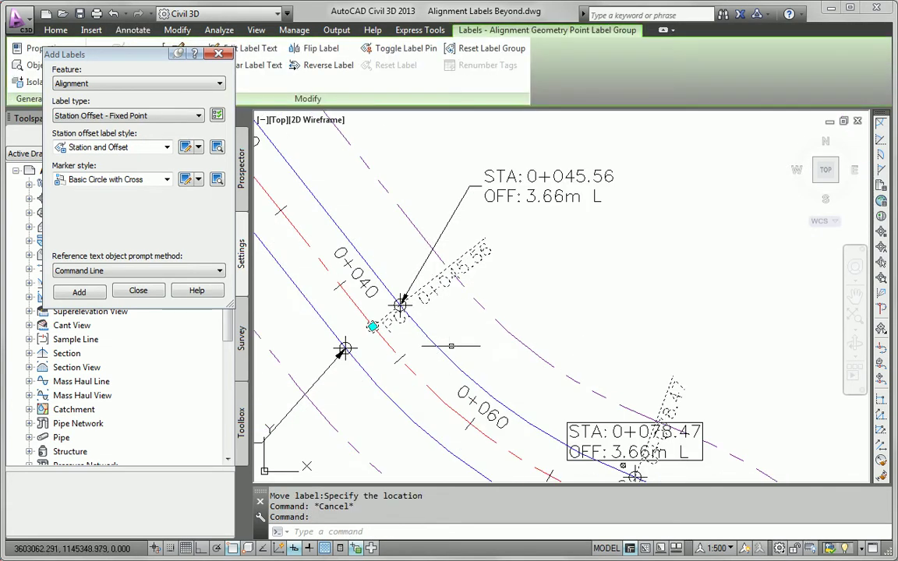
pyautogui.click(373, 326)
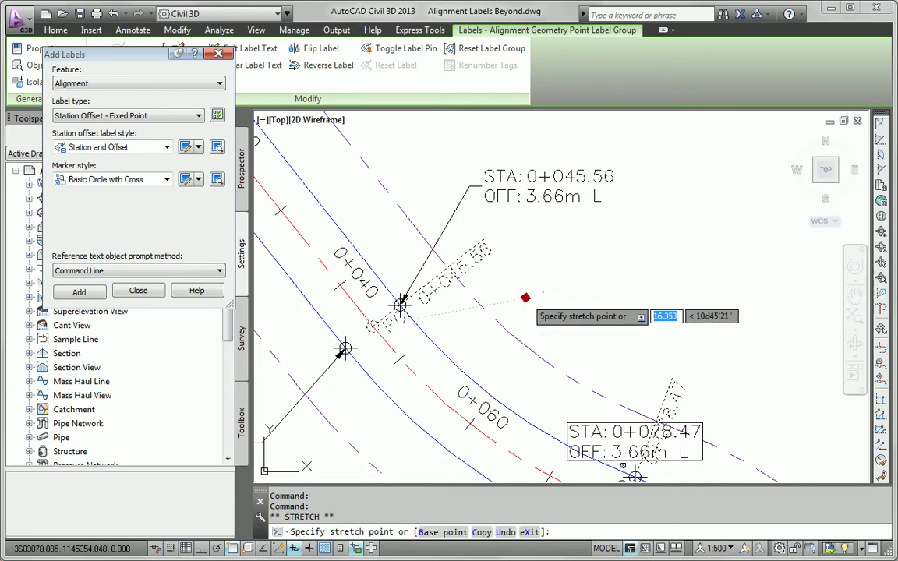
pyautogui.click(521, 298)
pyautogui.press('Escape')
# Step: Move the 0+078.47 left station offset label away from Jordan Court's reverse curve point to beyond the left right-of-way line
pyautogui.scroll(-2, 499, 345)
pyautogui.moveTo(496, 349); pyautogui.dragTo(421, 240, button='middle')
pyautogui.scroll(2, 540, 316)
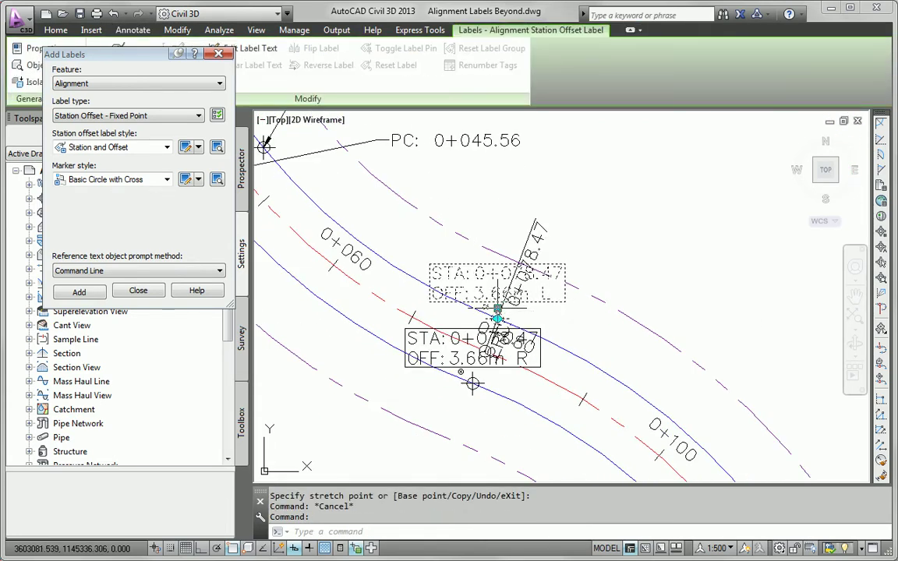
pyautogui.click(498, 318)
pyautogui.click(602, 268)
pyautogui.press('Escape')
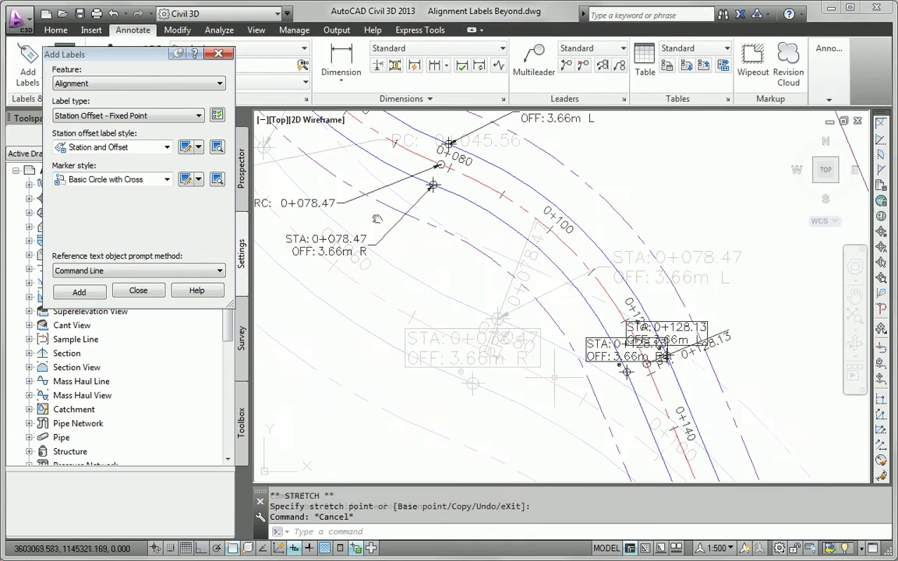
# Step: Move the 0+128.13 right station offset label into clear space outside Jordan Court's right right-of-way line
pyautogui.moveTo(545, 360)
pyautogui.mouseDown(button='middle')
pyautogui.moveTo(541, 387)
pyautogui.moveTo(516, 344)
pyautogui.mouseUp(button='middle')
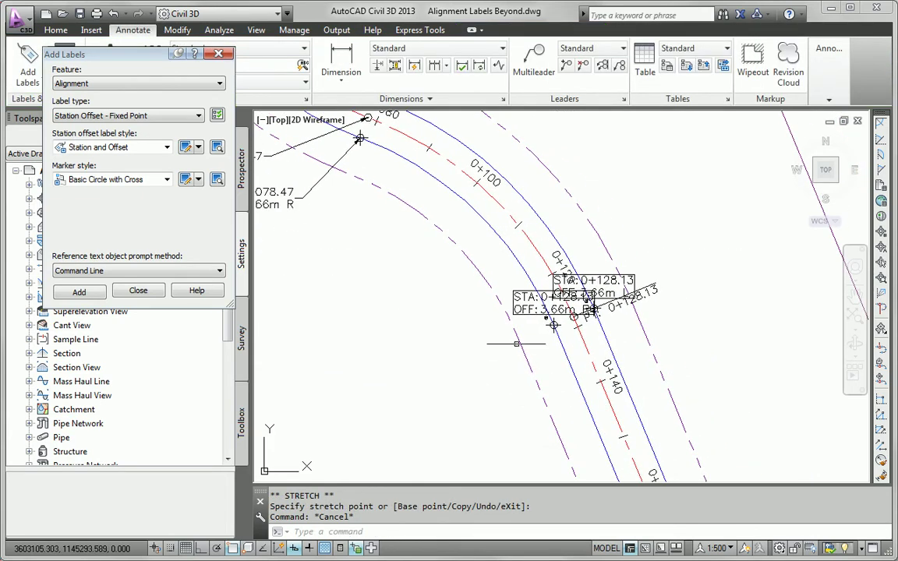
pyautogui.click(527, 297)
pyautogui.click(554, 315)
pyautogui.click(474, 387)
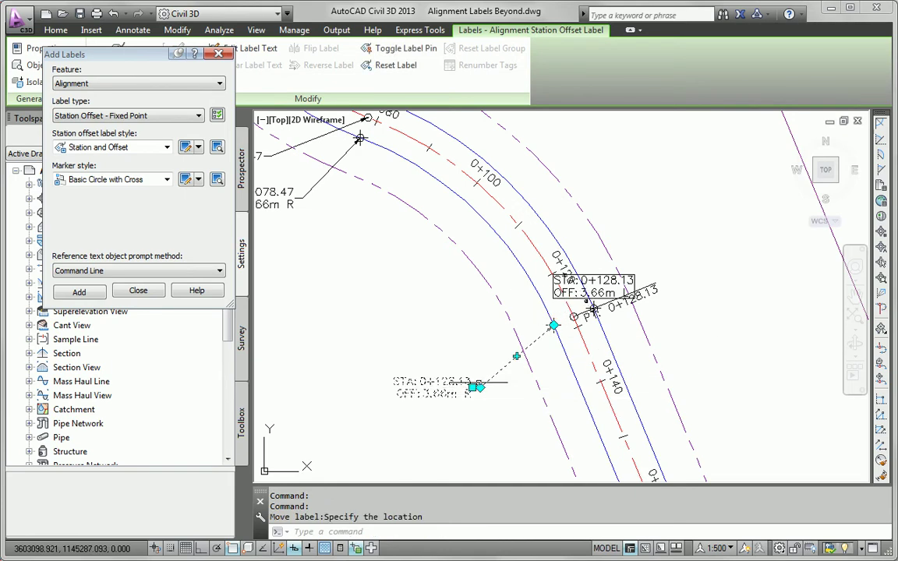
pyautogui.press('Escape')
# Step: Move the 0+128.13 left station offset label into clear space outside Jordan Court's left right-of-way line
pyautogui.click(601, 284)
pyautogui.click(598, 295)
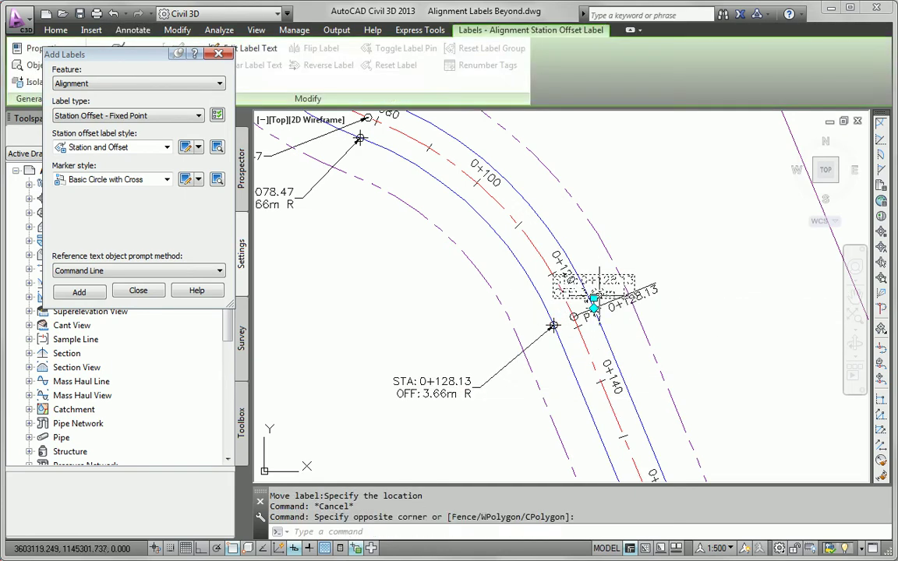
pyautogui.press('Escape')
pyautogui.click(600, 293)
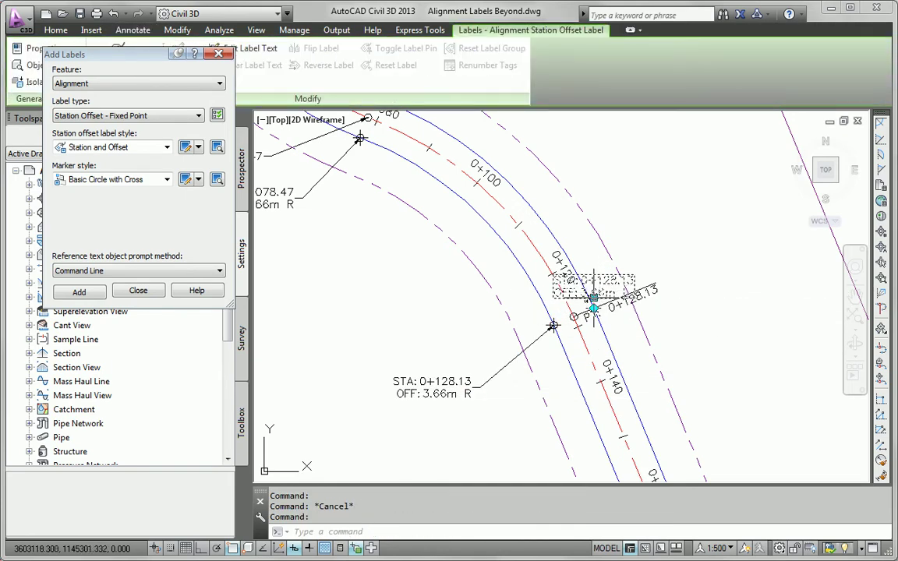
pyautogui.click(595, 300)
pyautogui.click(640, 246)
pyautogui.press('Escape')
# Step: Pull the PT 0+128.13 geometry point label away from its point on the Jordan Court centerline
pyautogui.scroll(1, 595, 332)
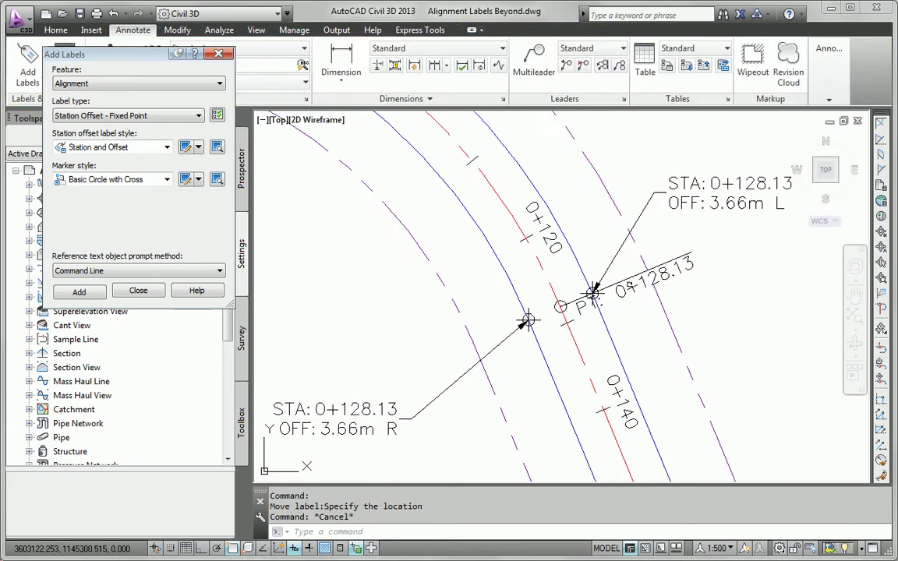
pyautogui.click(593, 292)
pyautogui.click(560, 307)
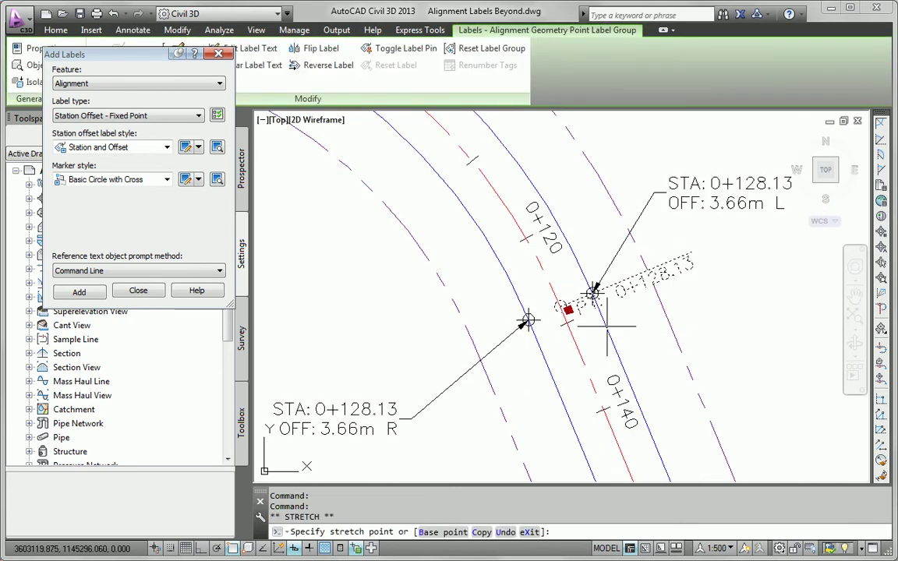
pyautogui.press('Escape')
# Step: Move the 0+294.47 right-of-way corner label at the Madison Lane intersection into the open area inside the corner
pyautogui.scroll(-3, 706, 368)
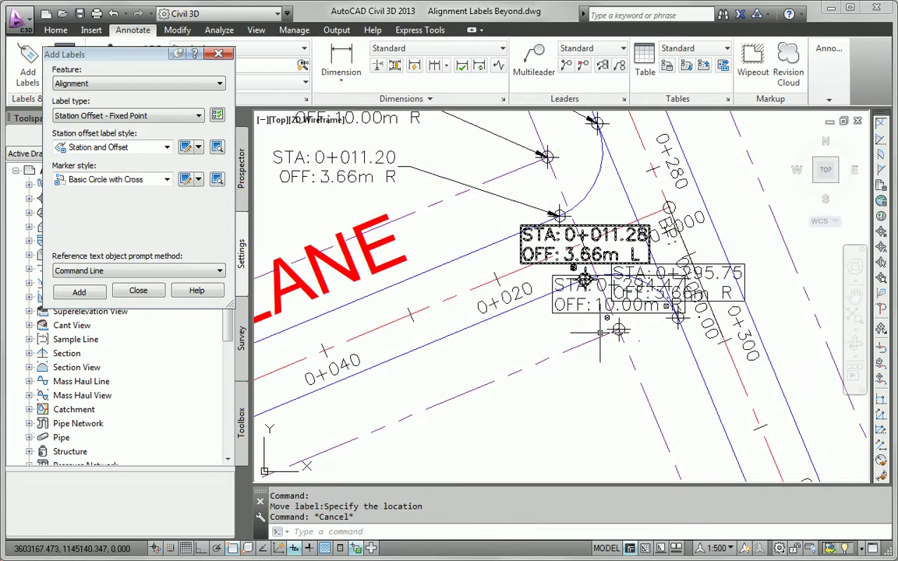
pyautogui.moveTo(600, 333)
pyautogui.mouseDown(button='middle')
pyautogui.moveTo(605, 260)
pyautogui.moveTo(543, 232)
pyautogui.mouseUp(button='middle')
pyautogui.click(535, 224)
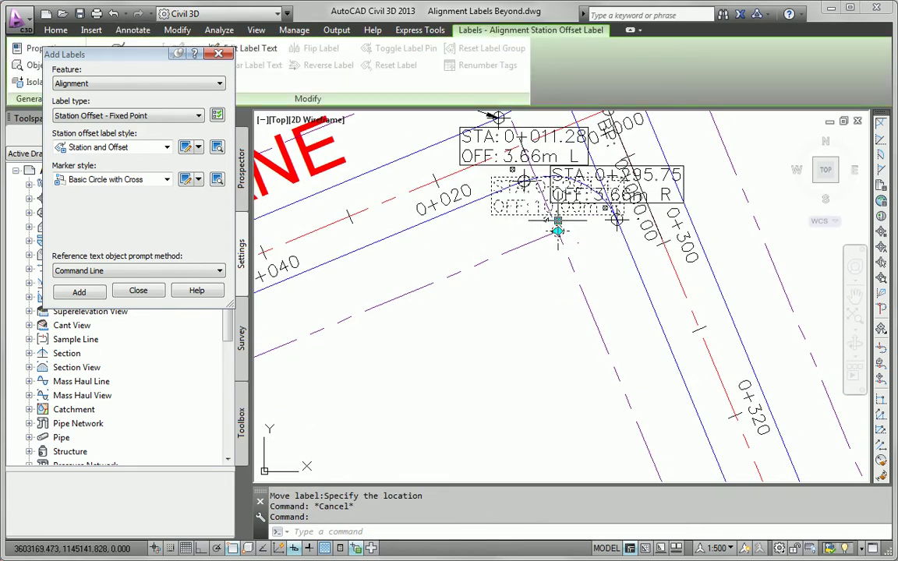
pyautogui.click(558, 231)
pyautogui.click(505, 333)
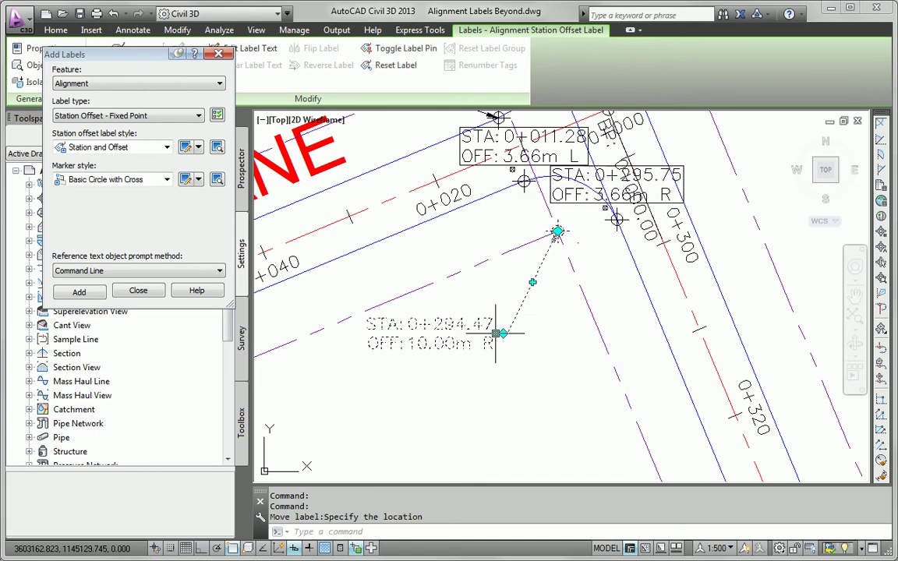
pyautogui.press('Escape')
# Step: Move the 0+295.75 right curb return label below the 0+294.47 label in the same open area
pyautogui.click(615, 195)
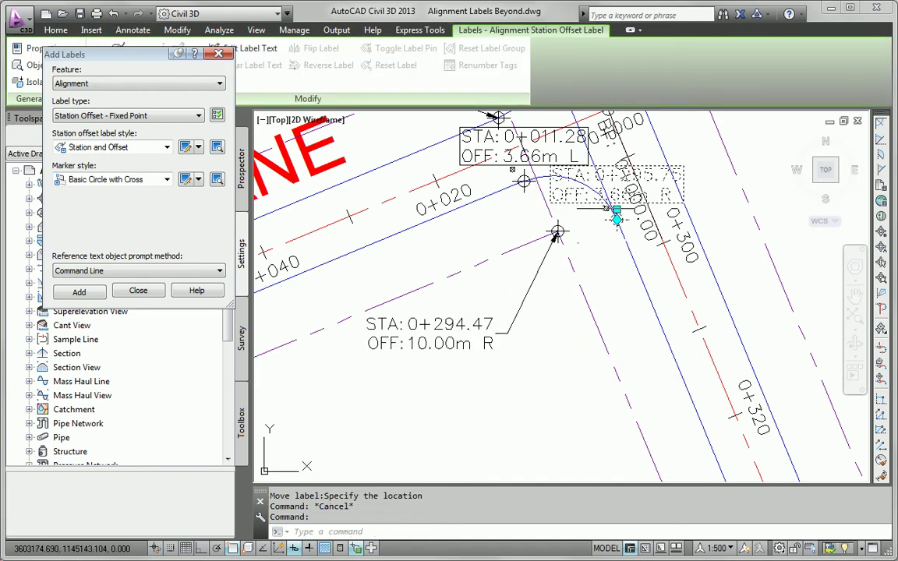
pyautogui.click(616, 209)
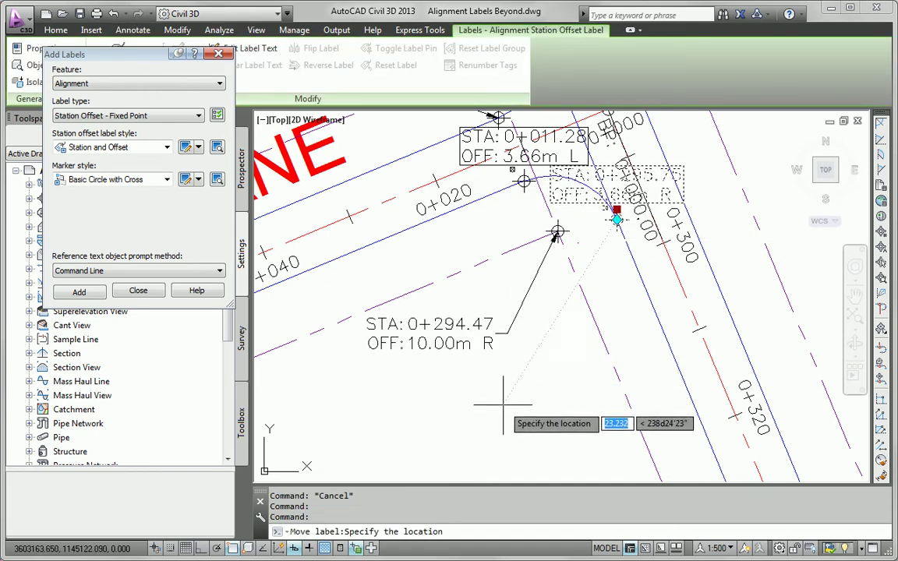
pyautogui.click(507, 406)
pyautogui.press('Escape')
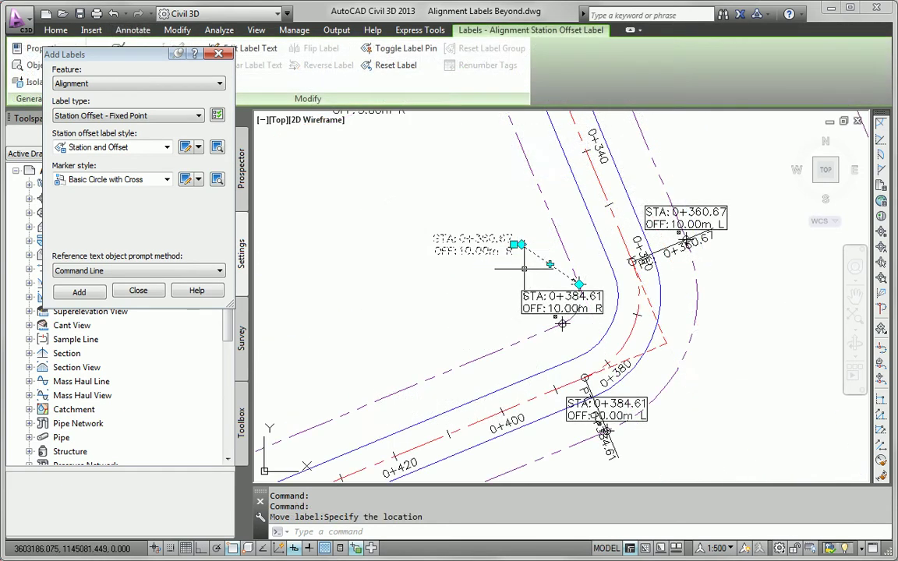
# Step: Move the right-side labels at 0+360.67 and 0+384.61 into the open area inside Jordan Court's sharp bend
pyautogui.click(516, 247)
pyautogui.press('Escape')
pyautogui.click(561, 304)
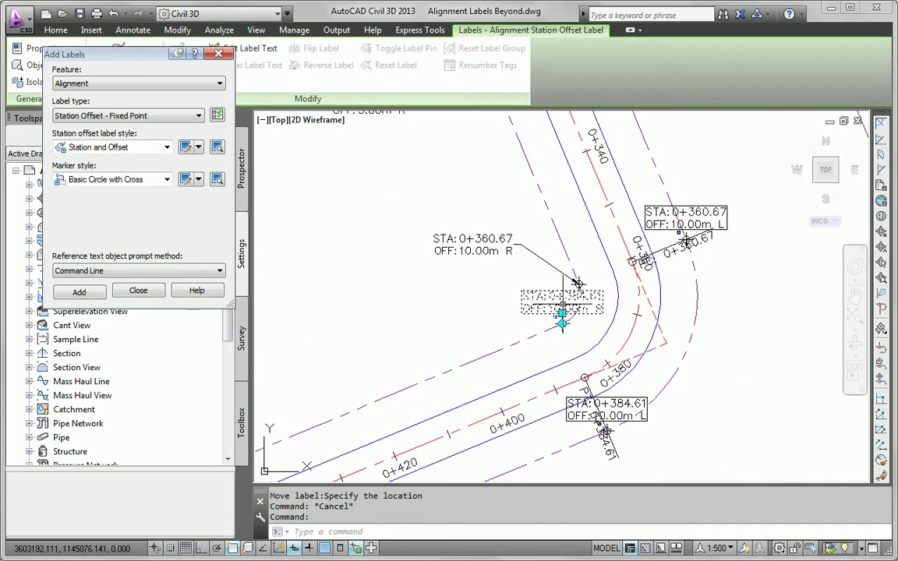
pyautogui.click(562, 314)
pyautogui.click(491, 324)
pyautogui.press('Escape')
# Step: Move the 0+360.67 left station offset label into clear space outside the bend's right-of-way line
pyautogui.click(686, 227)
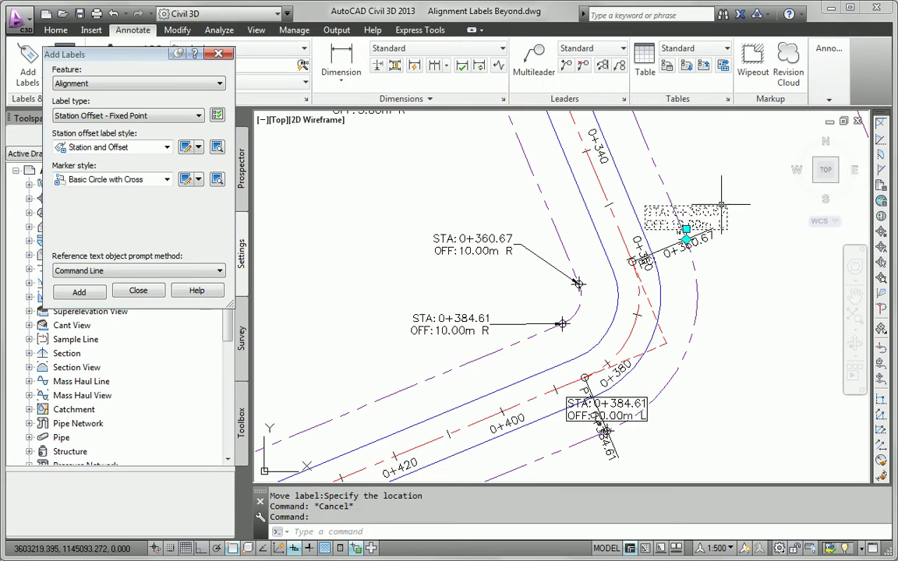
pyautogui.click(685, 228)
pyautogui.click(767, 196)
pyautogui.press('Escape')
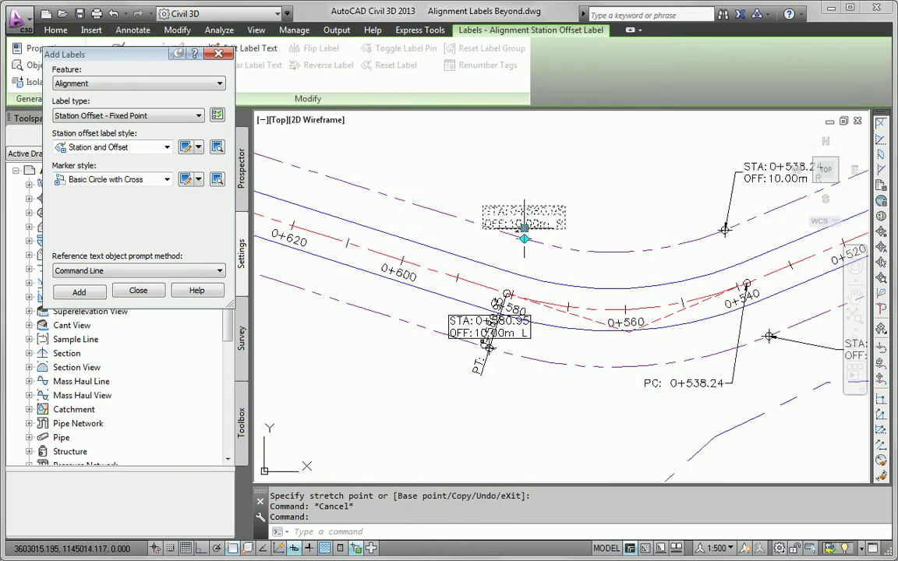
# Step: Move the 0+580.95 right station offset label into clear space outside Jordan Court's right right-of-way line
pyautogui.click(524, 227)
pyautogui.click(455, 195)
pyautogui.press('Escape')
# Step: Move the 0+580.95 left station offset label outside the right-of-way and pull the PT 0+580.95 label off the centerline
pyautogui.click(489, 349)
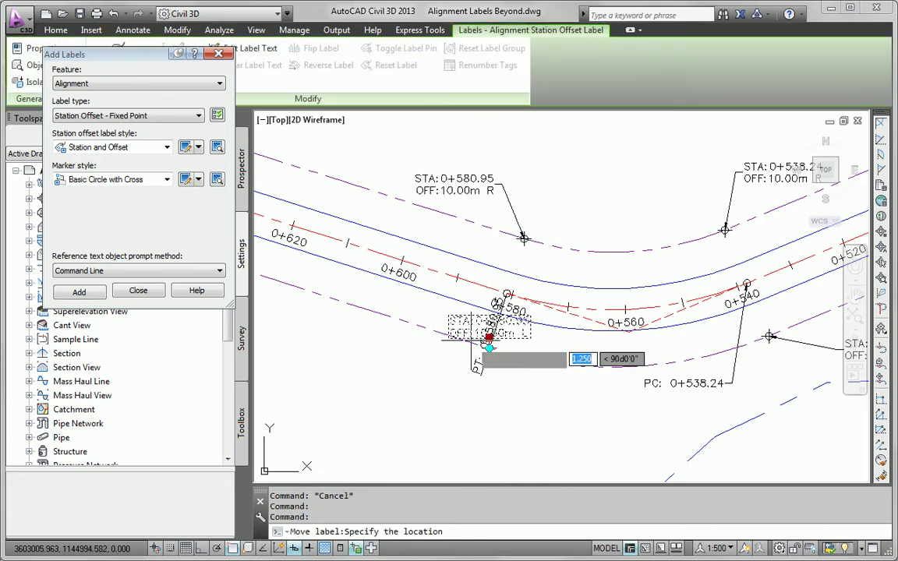
pyautogui.click(382, 381)
pyautogui.press('Escape')
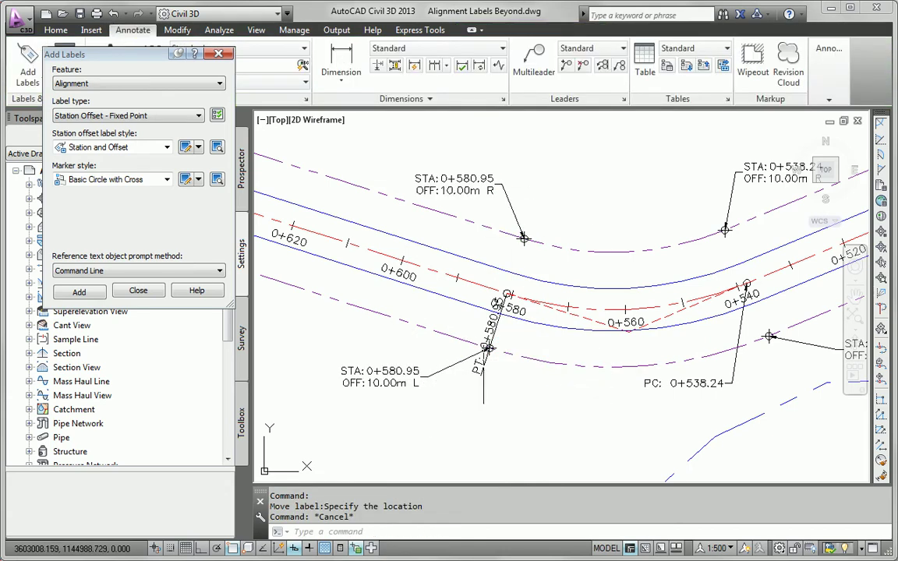
pyautogui.click(508, 295)
pyautogui.click(508, 294)
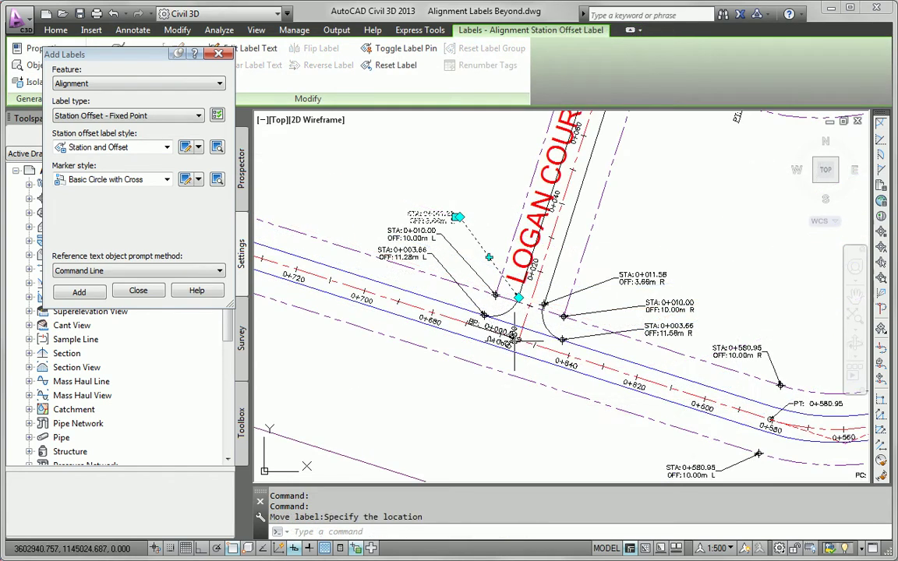
# Step: Move the right and left station offset labels at the western end of Jordan Court into clear space with leaders
pyautogui.scroll(-5, 514, 343)
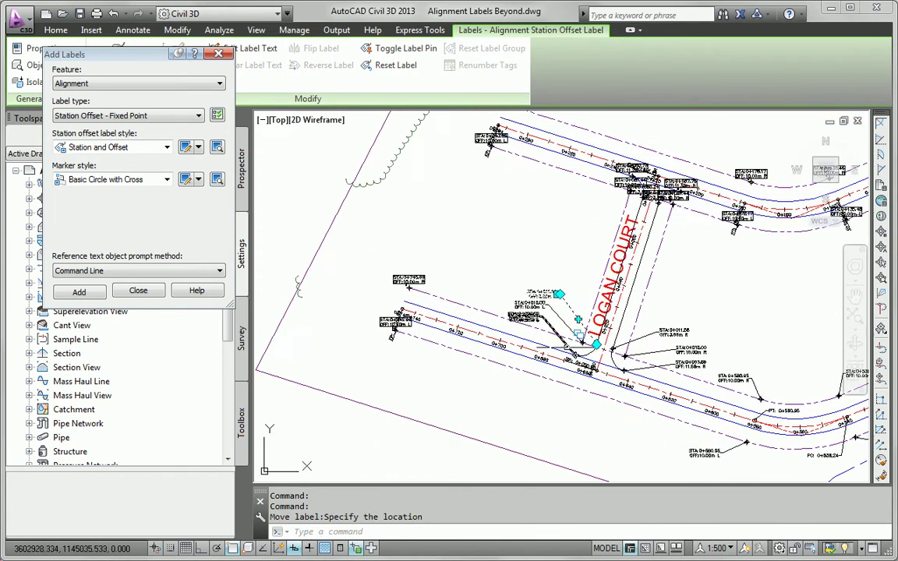
pyautogui.press('Escape')
pyautogui.click(409, 278)
pyautogui.click(450, 277)
pyautogui.press('Escape')
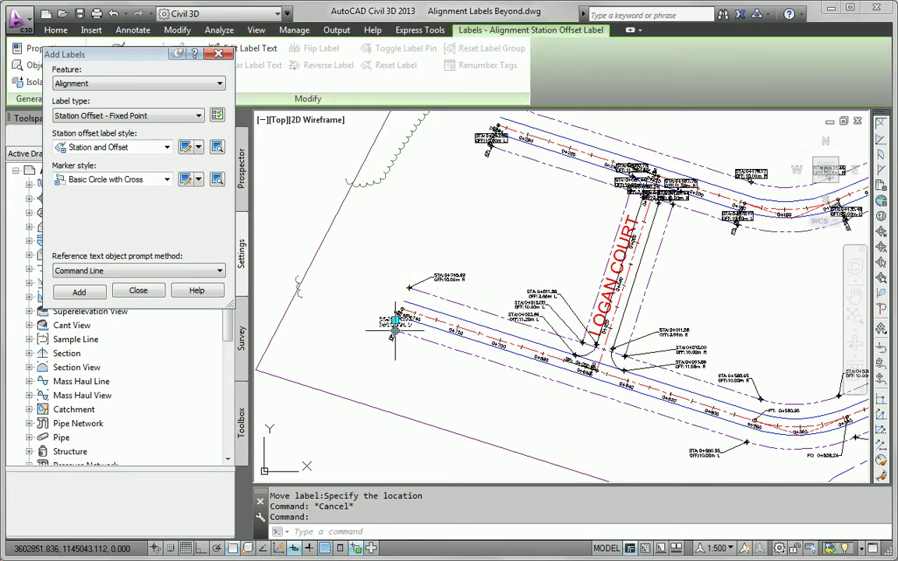
pyautogui.click(395, 330)
pyautogui.click(414, 353)
pyautogui.press('Escape')
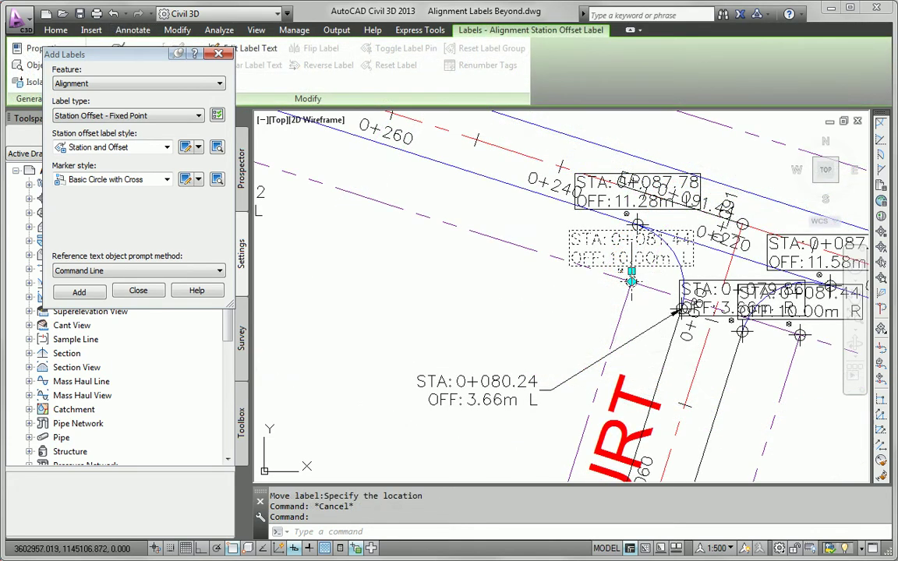
# Step: Move the 0+081.44 and 0+087.78 left station offset labels at Logan Court's north end into the open area beside the road
pyautogui.click(631, 271)
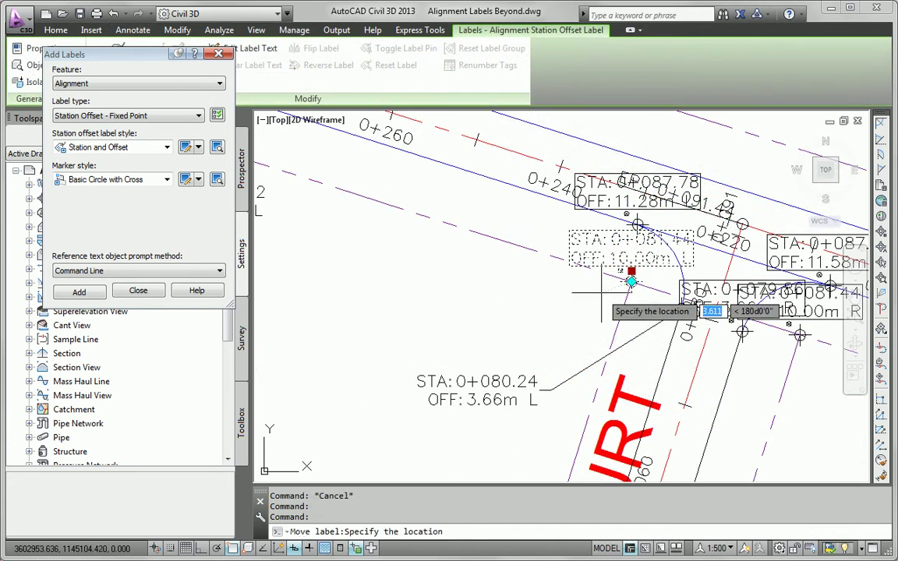
pyautogui.click(531, 334)
pyautogui.press('Escape')
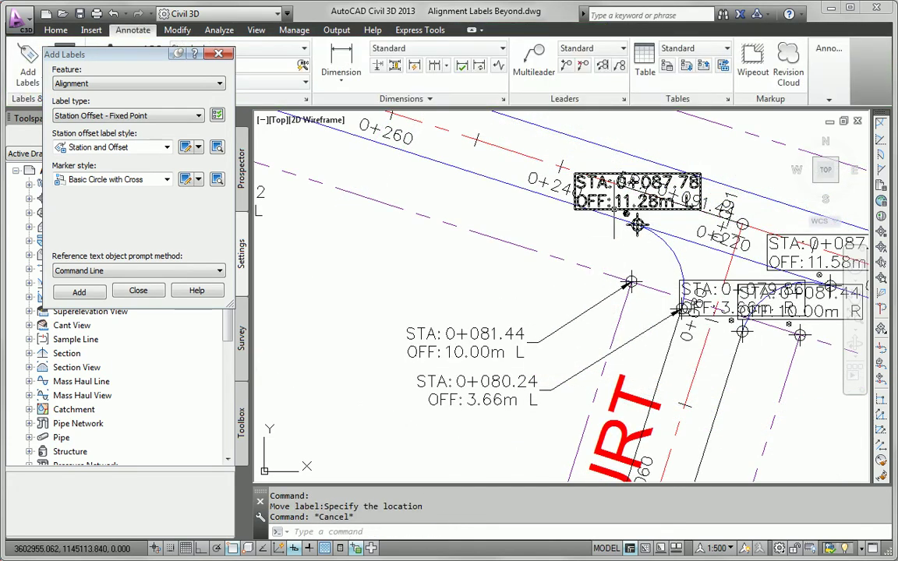
pyautogui.click(637, 226)
pyautogui.click(637, 214)
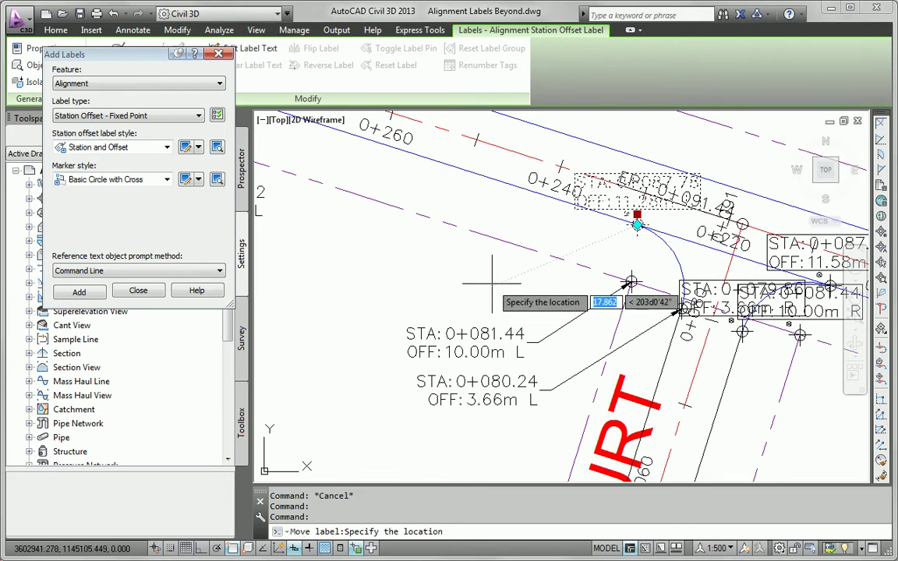
pyautogui.click(493, 285)
pyautogui.press('Escape')
# Step: Pull the PC 0+135.46 geometry point label off Madison Lane's centerline to just below the curve
pyautogui.moveTo(545, 339); pyautogui.dragTo(365, 303, button='middle')
pyautogui.scroll(-2, 365, 303)
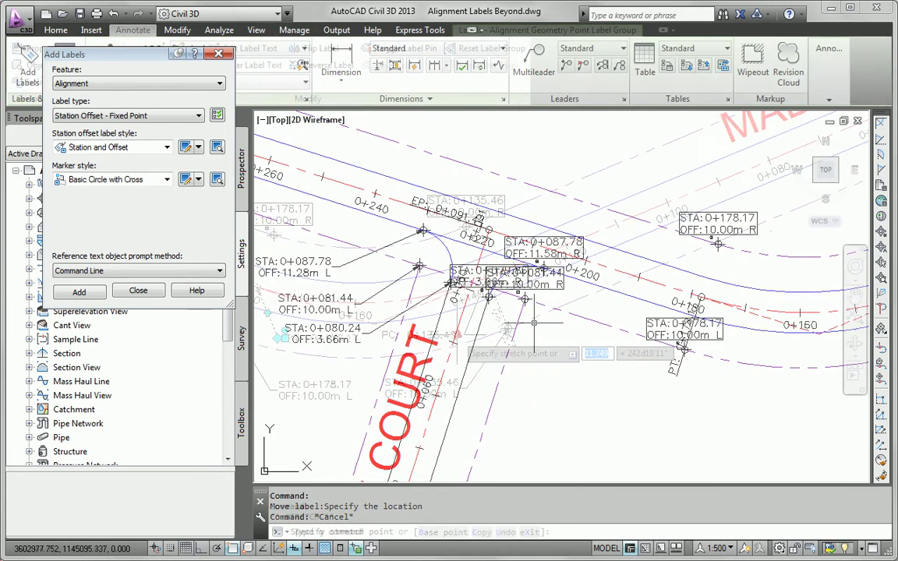
pyautogui.click(459, 335)
pyautogui.press('Escape')
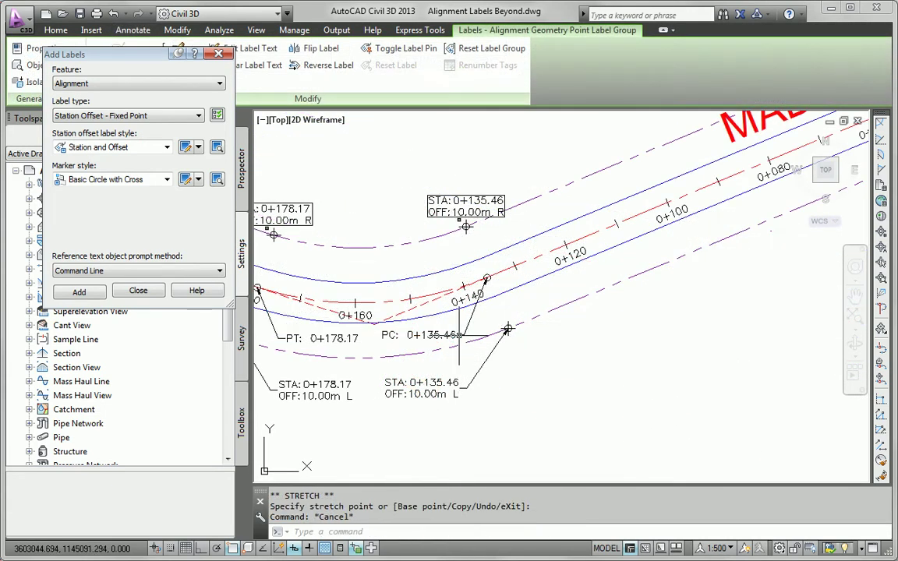
pyautogui.press('Escape')
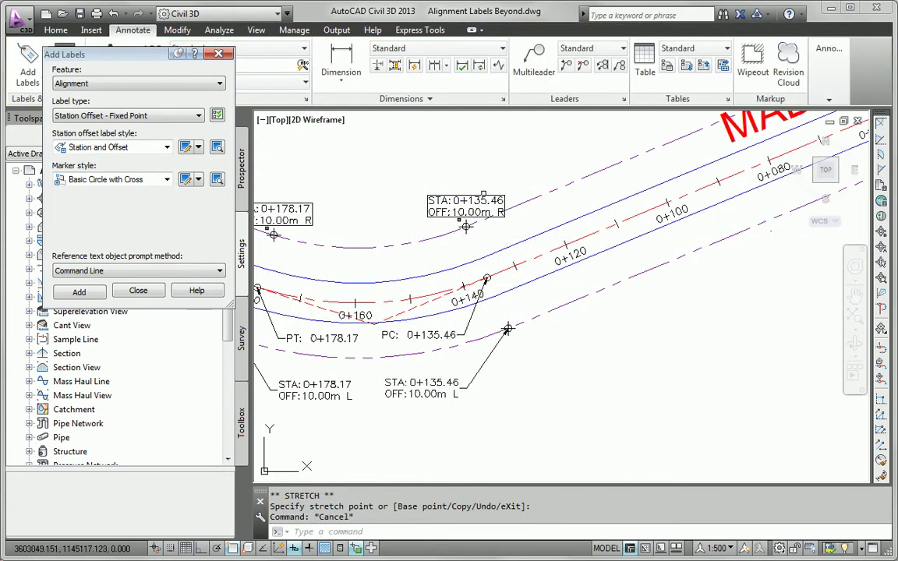
# Step: Move the 0+135.46 right station offset label into clear space outside Madison Lane's right-of-way
pyautogui.click(484, 194)
pyautogui.click(466, 212)
pyautogui.click(466, 216)
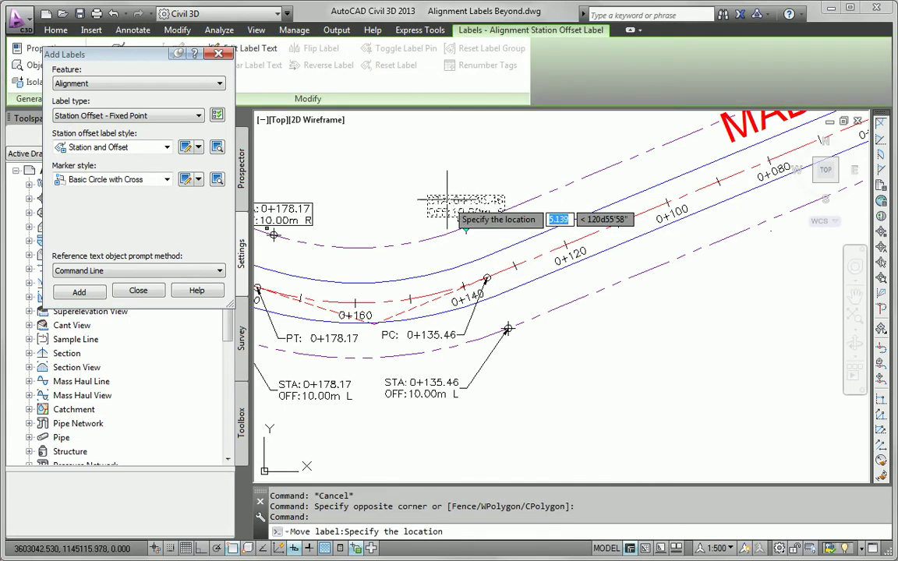
pyautogui.click(428, 195)
pyautogui.moveTo(477, 274); pyautogui.dragTo(628, 343, button='middle')
pyautogui.press('Escape')
pyautogui.press('Escape')
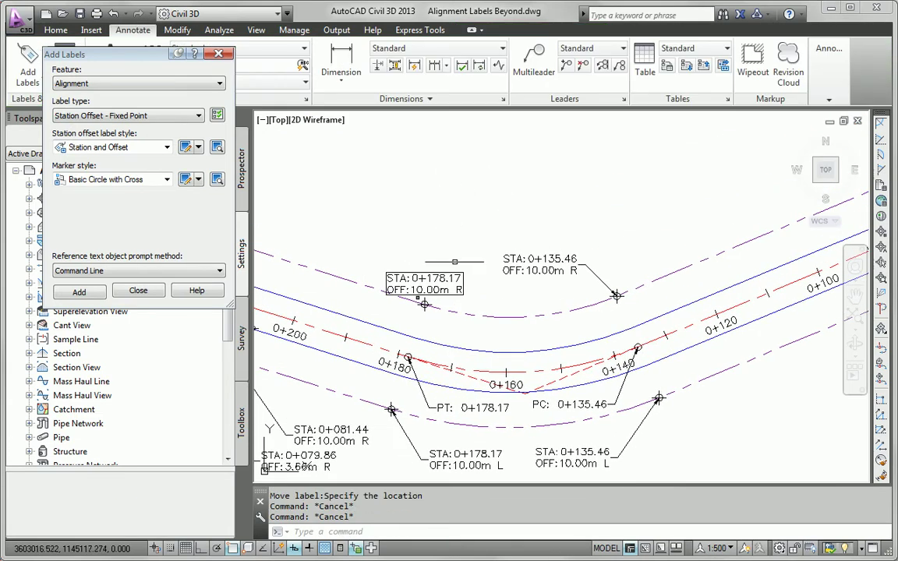
# Step: Move the 0+178.17 right station offset label into the open area above Madison Lane's curve
pyautogui.click(436, 282)
pyautogui.click(425, 287)
pyautogui.click(519, 227)
pyautogui.press('Escape')
pyautogui.scroll(-8, 558, 305)
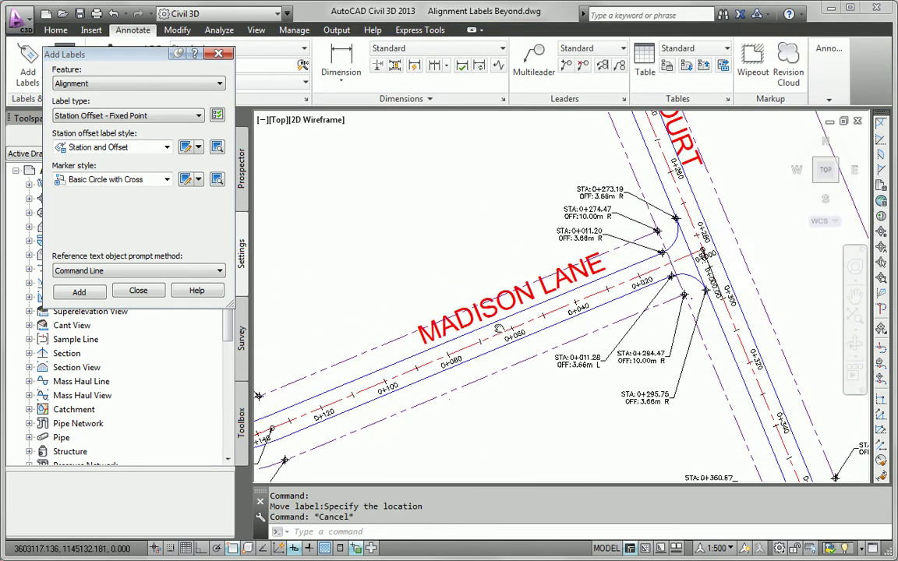
pyautogui.scroll(-4, 535, 314)
pyautogui.scroll(-2, 522, 329)
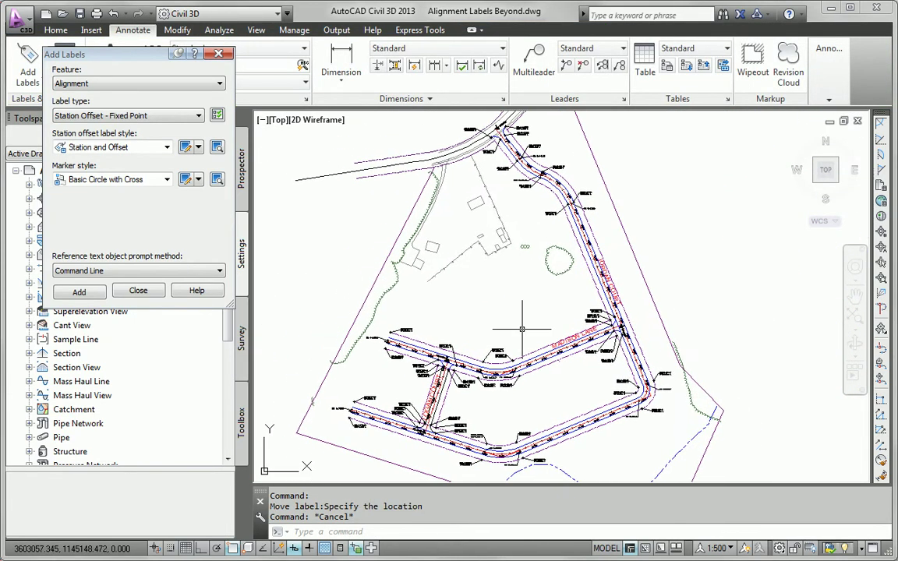
pyautogui.moveTo(522, 331); pyautogui.dragTo(522, 327, button='middle')
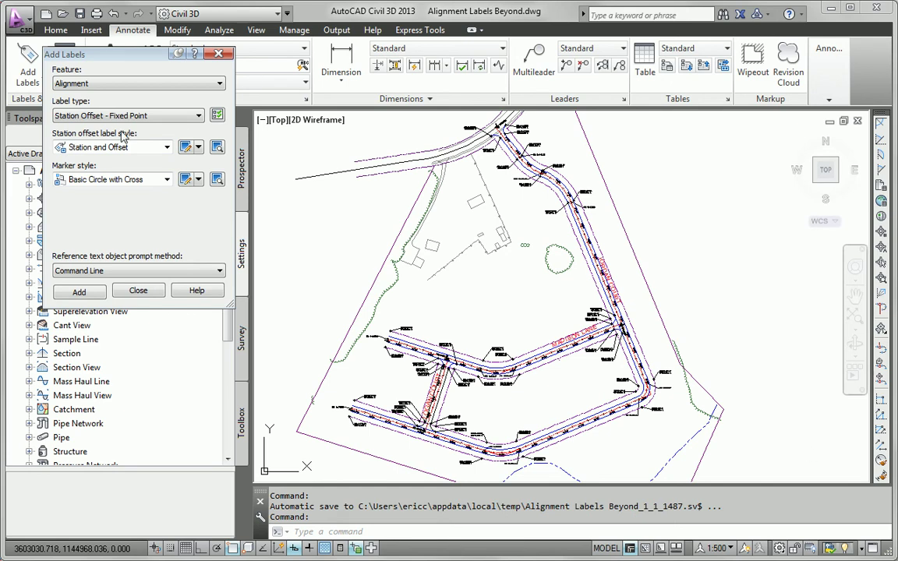
# Step: Add Multiple Segment labels with Circle Tag line and curve styles to Jordan Court, Madison Lane and Logan Court, and close Add Labels
pyautogui.click(94, 117)
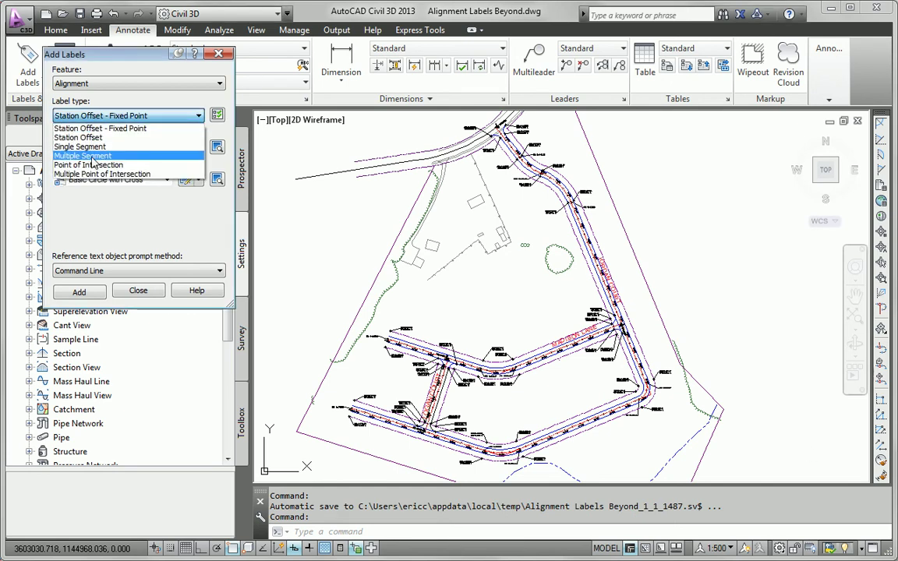
pyautogui.click(88, 156)
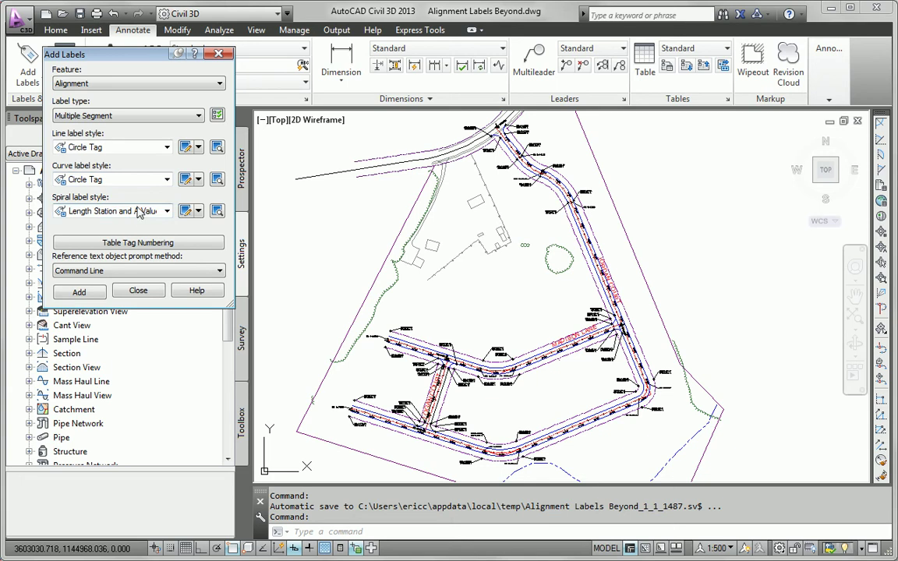
pyautogui.click(80, 293)
pyautogui.scroll(5, 465, 232)
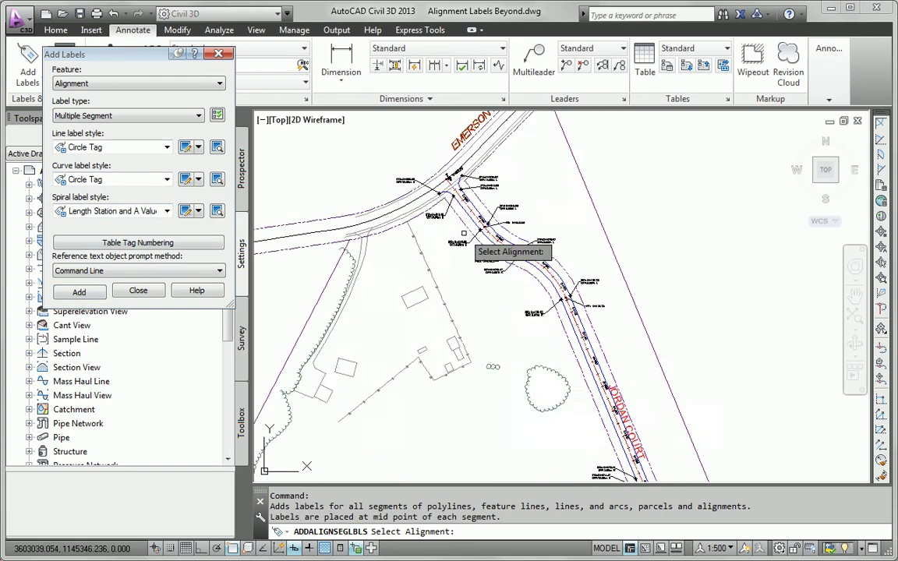
pyautogui.click(486, 188)
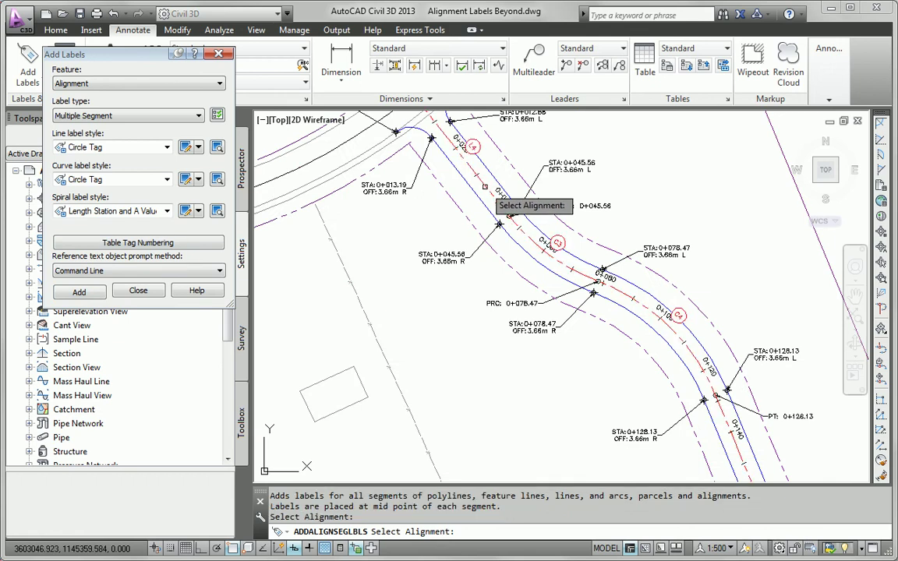
pyautogui.scroll(-3, 493, 181)
pyautogui.moveTo(697, 421); pyautogui.dragTo(605, 108, button='middle')
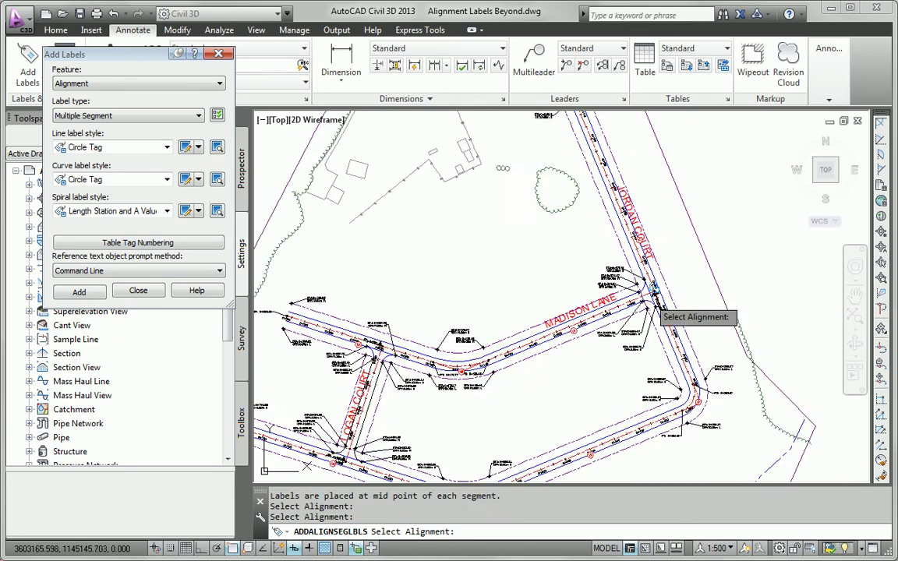
pyautogui.scroll(5, 405, 332)
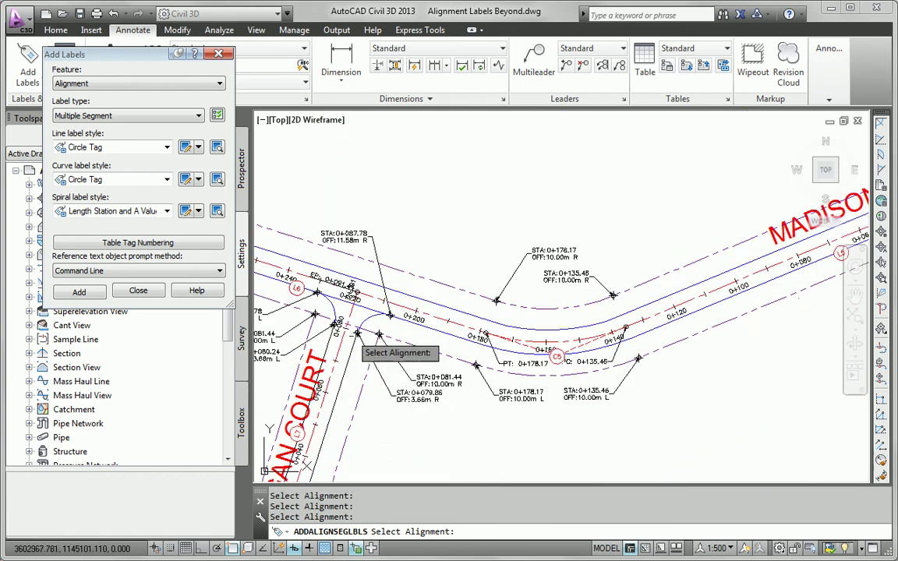
pyautogui.press('Escape')
pyautogui.scroll(-4, 400, 363)
pyautogui.moveTo(477, 240); pyautogui.dragTo(485, 423, button='middle')
pyautogui.scroll(3, 468, 229)
pyautogui.moveTo(487, 228)
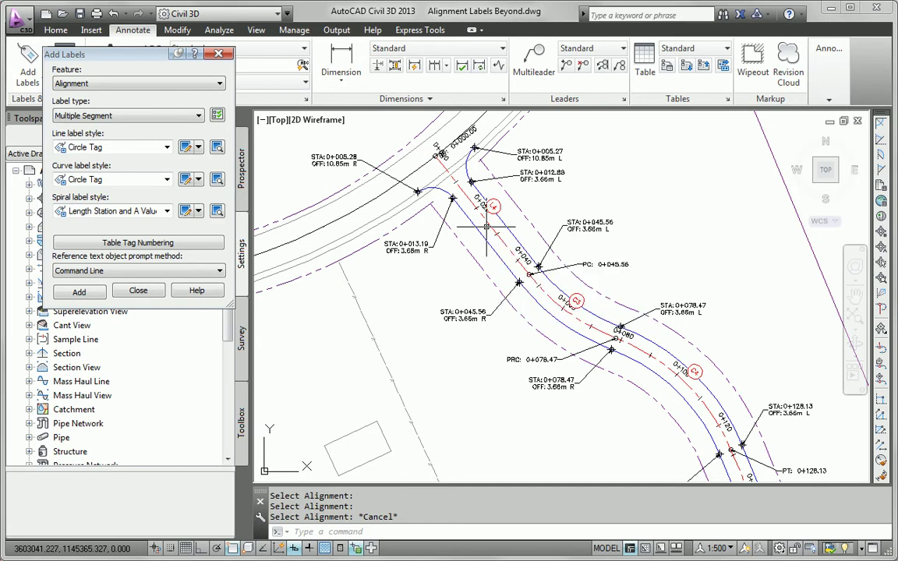
pyautogui.click(138, 290)
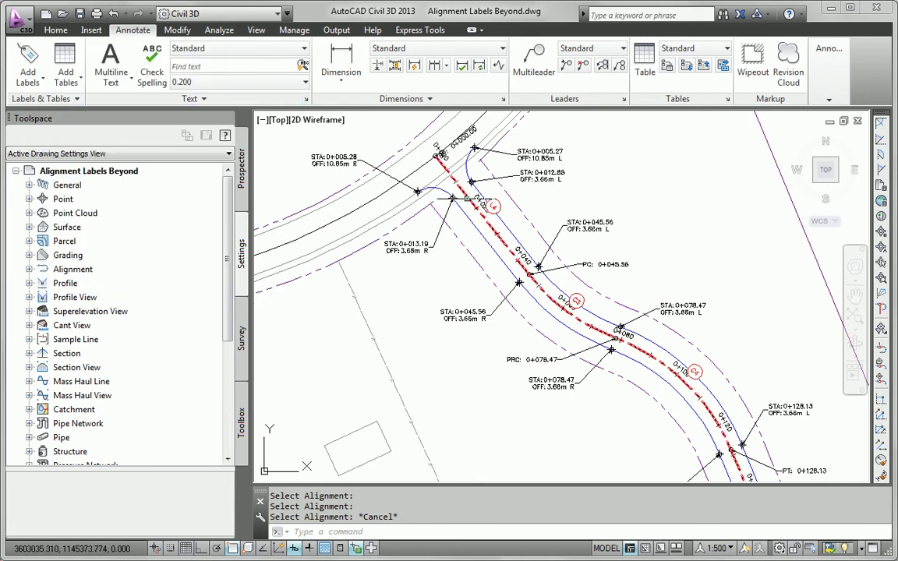
# Step: Start Renumber Tags from Jordan Court and set the line and curve starting numbers to 1 for both tag creation and renumbering
pyautogui.click(441, 154)
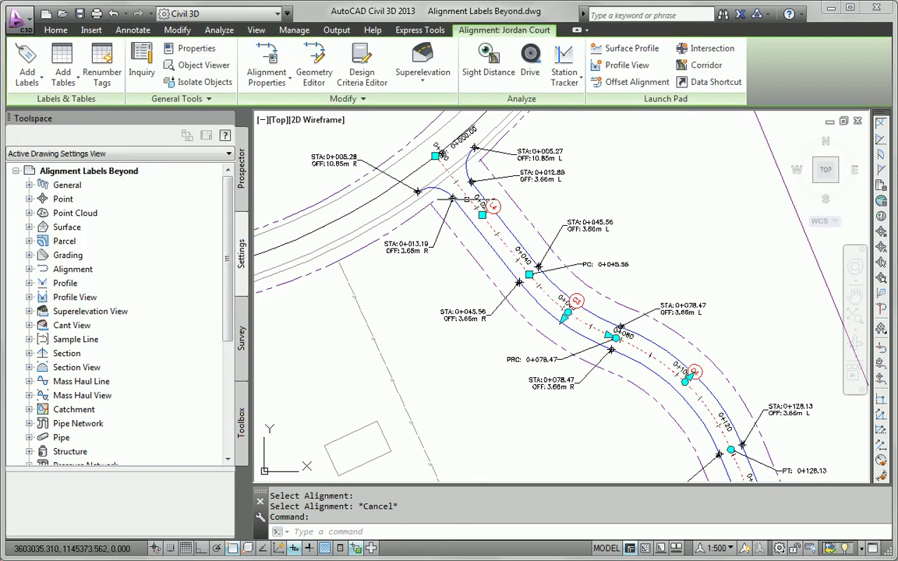
pyautogui.click(107, 84)
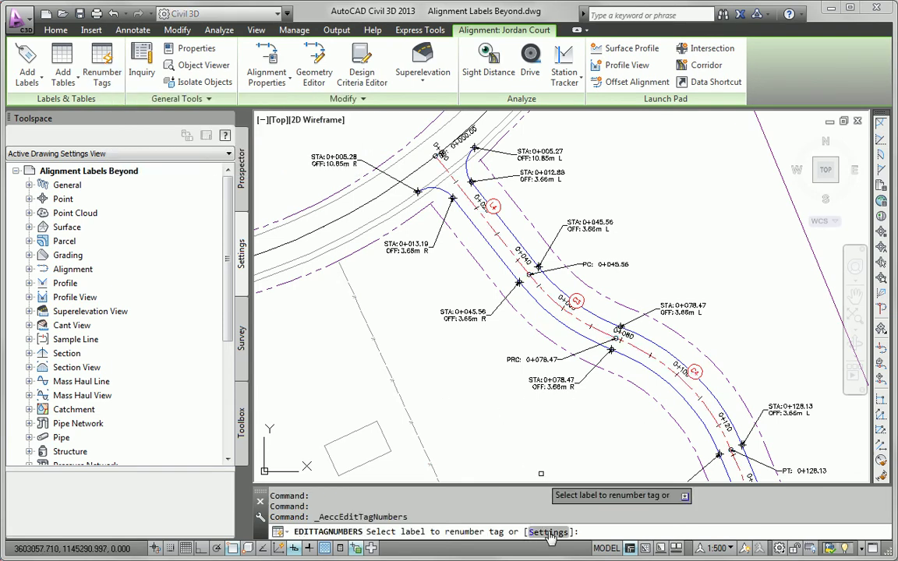
pyautogui.click(549, 533)
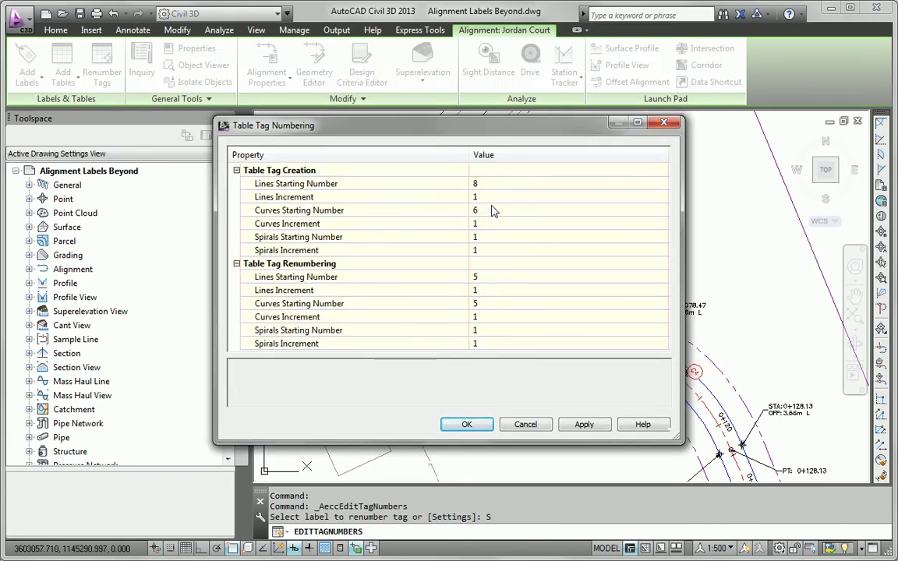
pyautogui.click(486, 185)
pyautogui.click(489, 209)
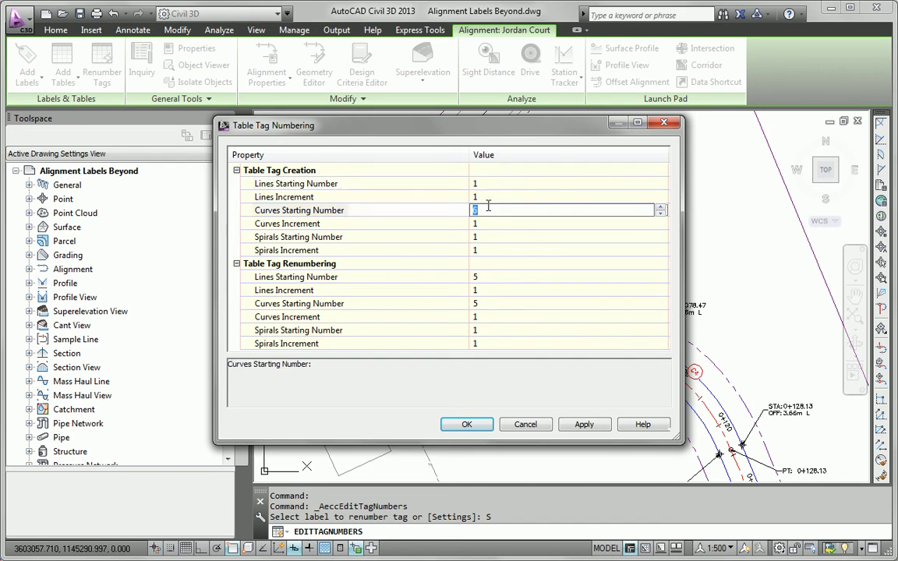
pyautogui.click(488, 277)
pyautogui.write('1')
pyautogui.click(502, 305)
pyautogui.write('1')
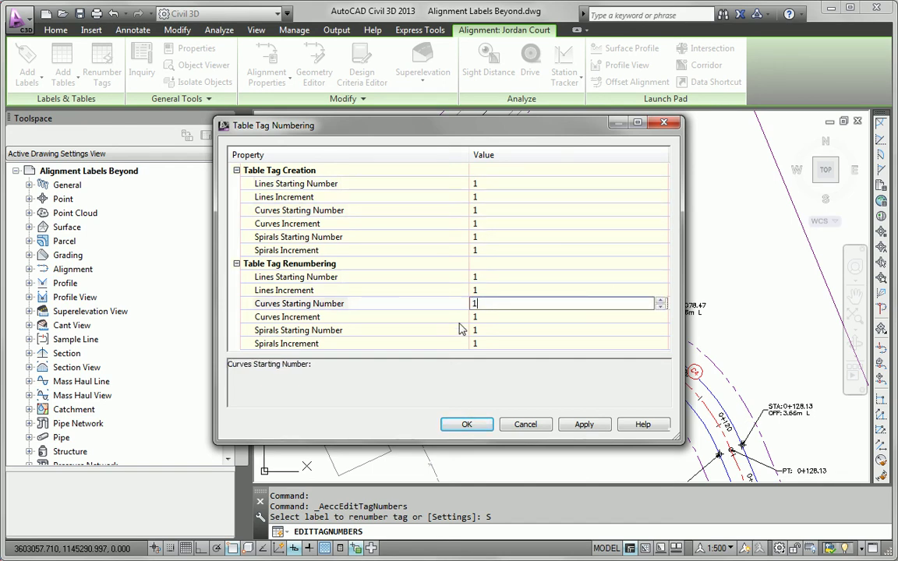
pyautogui.click(471, 426)
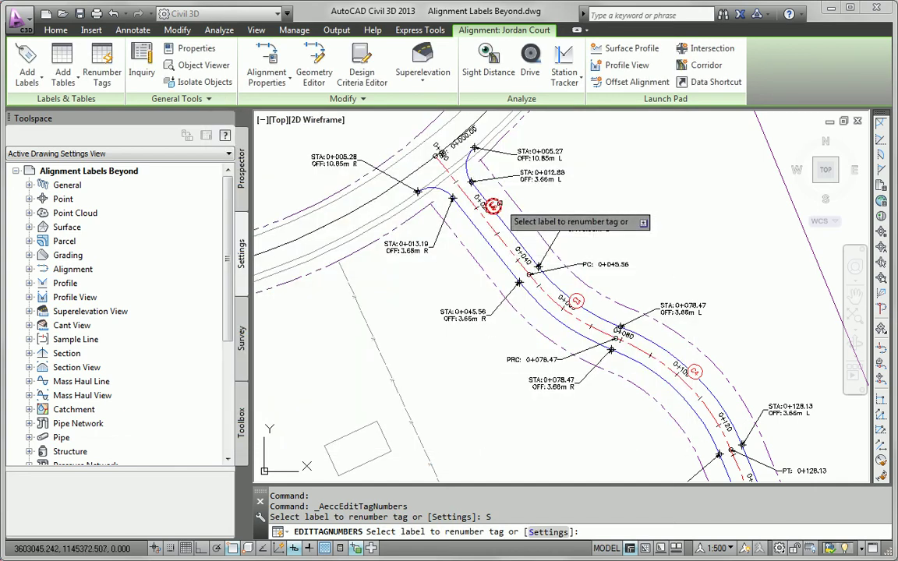
# Step: Renumber Jordan Court's first line tag, L4, and first curve tag, C3, to number 1, allowing duplicates
pyautogui.click(498, 206)
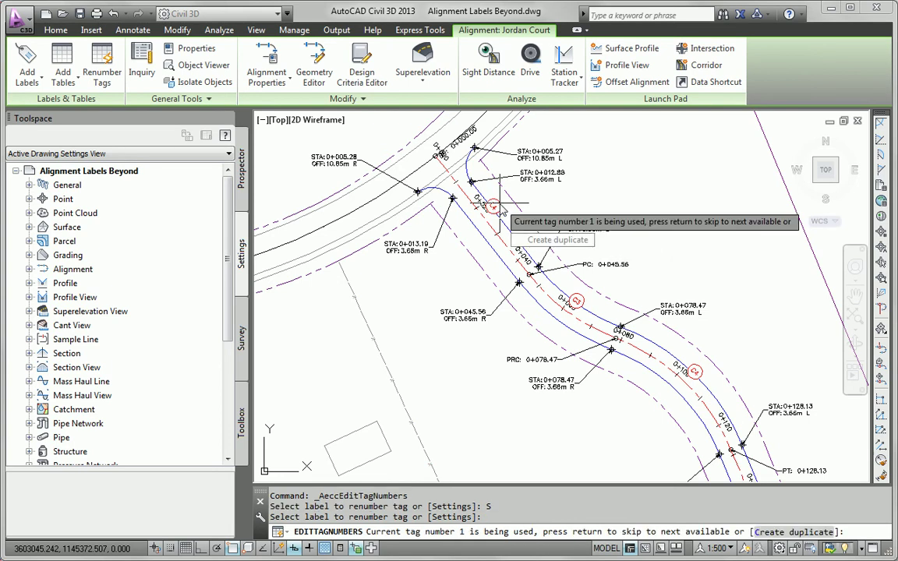
pyautogui.click(557, 241)
pyautogui.click(576, 300)
pyautogui.click(621, 331)
# Step: Renumber the C4 curve tag near station 0+100 on Jordan Court to C2 as a duplicate
pyautogui.moveTo(621, 330)
pyautogui.mouseDown(button='middle')
pyautogui.moveTo(459, 269)
pyautogui.moveTo(429, 203)
pyautogui.mouseUp(button='middle')
pyautogui.scroll(3, 466, 236)
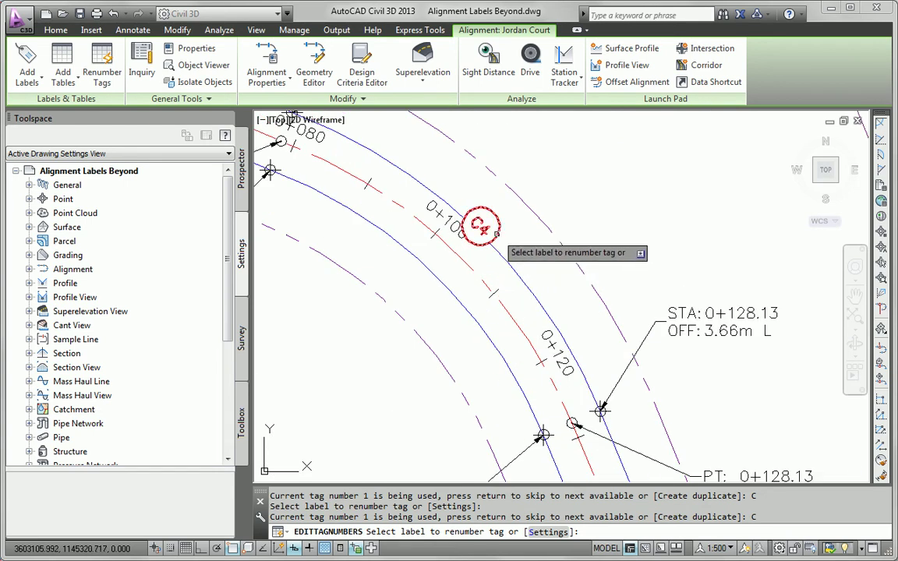
pyautogui.click(497, 232)
pyautogui.click(556, 271)
# Step: Renumber the line tag near station 0+240 on Jordan Court's long straight to L2 as a duplicate
pyautogui.moveTo(555, 271); pyautogui.dragTo(414, 125, button='middle')
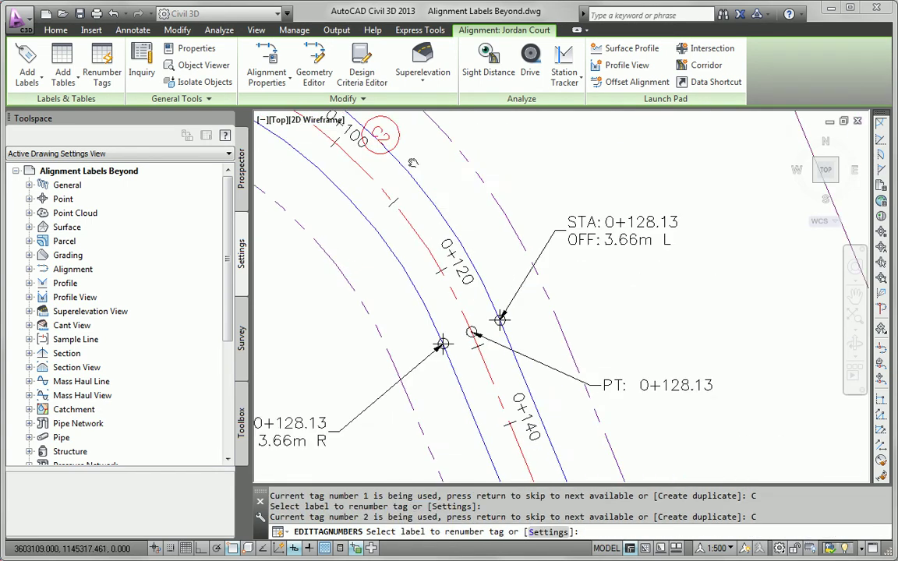
pyautogui.scroll(-2, 464, 212)
pyautogui.scroll(-2, 522, 319)
pyautogui.moveTo(550, 355); pyautogui.dragTo(501, 187, button='middle')
pyautogui.moveTo(549, 333); pyautogui.dragTo(512, 244, button='middle')
pyautogui.scroll(3, 499, 265)
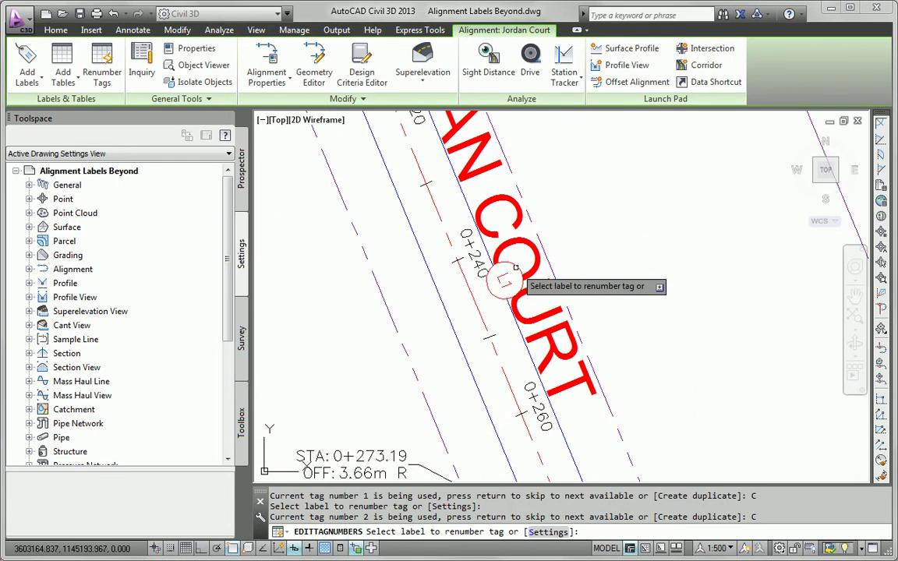
pyautogui.click(511, 269)
pyautogui.click(580, 306)
# Step: Renumber the curve tag in Jordan Court's sharp bend between 0+360.67 and 0+384.61 to C3
pyautogui.scroll(-3, 514, 234)
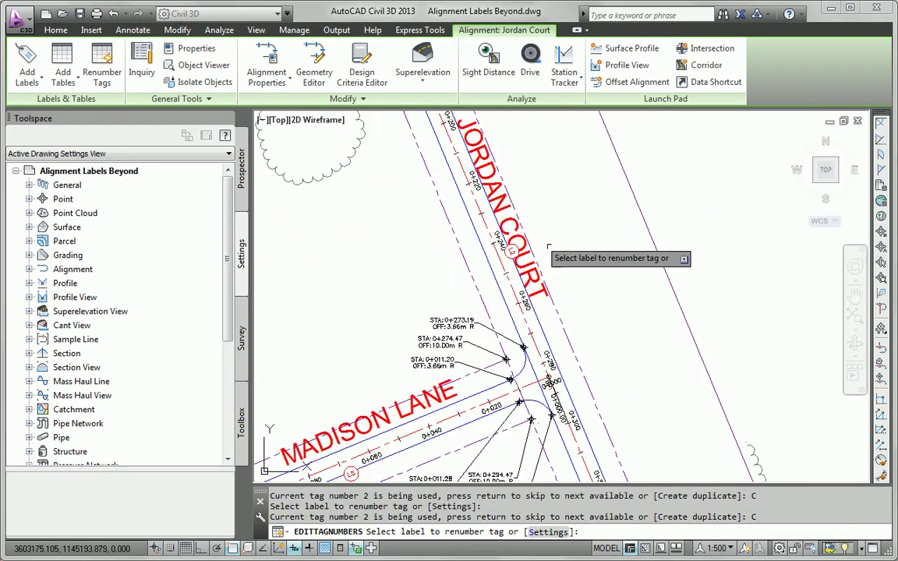
pyautogui.moveTo(613, 328); pyautogui.dragTo(580, 227, button='middle')
pyautogui.moveTo(595, 358); pyautogui.dragTo(503, 130, button='middle')
pyautogui.scroll(4, 538, 323)
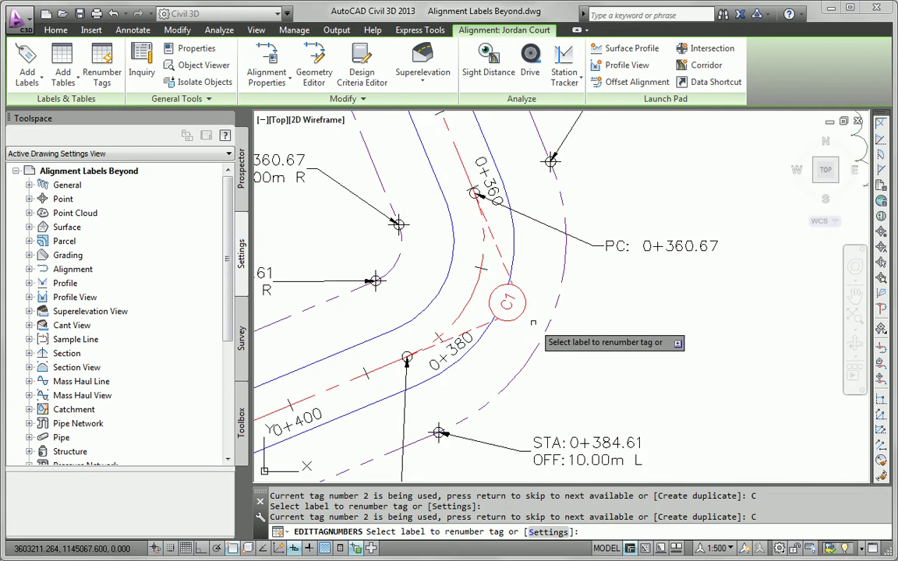
pyautogui.click(490, 301)
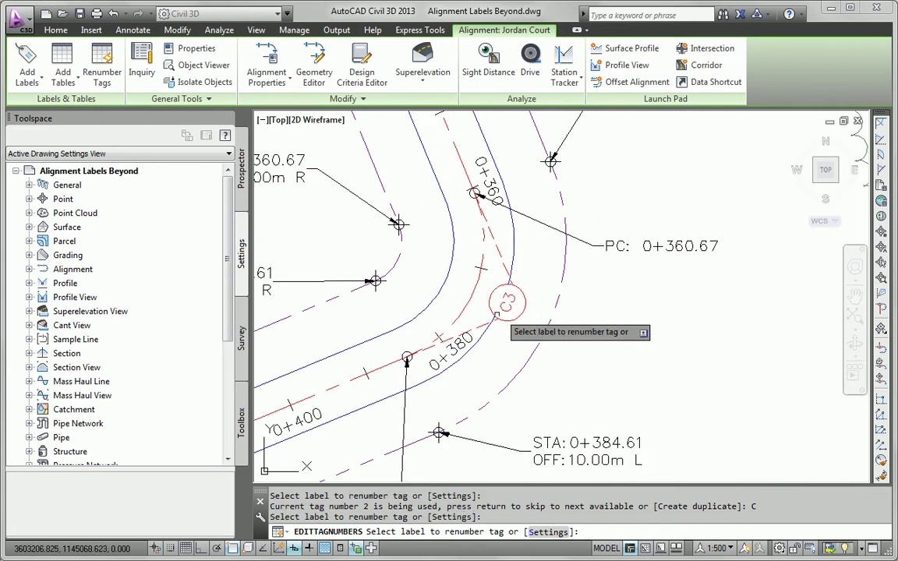
# Step: Renumber the line tag near station 0+460 on Jordan Court to L3 as a duplicate
pyautogui.scroll(-3, 490, 302)
pyautogui.moveTo(489, 301); pyautogui.dragTo(621, 271, button='middle')
pyautogui.scroll(2, 433, 347)
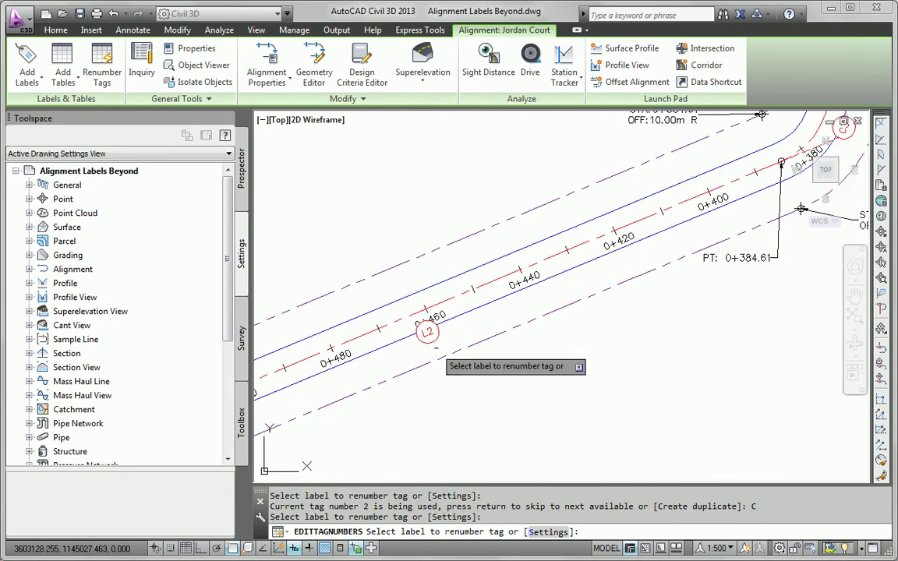
pyautogui.click(435, 341)
pyautogui.click(483, 379)
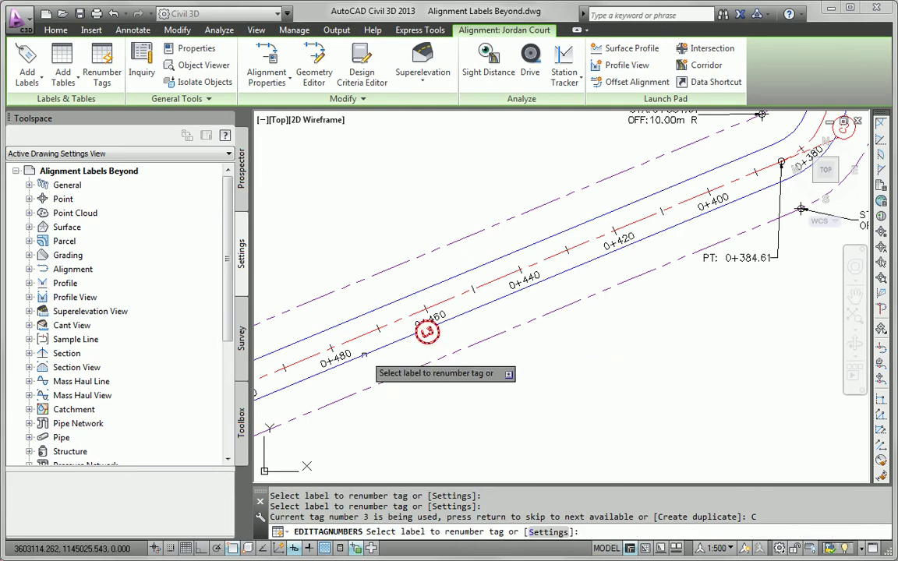
# Step: Renumber the curve tag near station 0+560 on Jordan Court to C4
pyautogui.moveTo(366, 352); pyautogui.dragTo(751, 211, button='middle')
pyautogui.scroll(4, 446, 330)
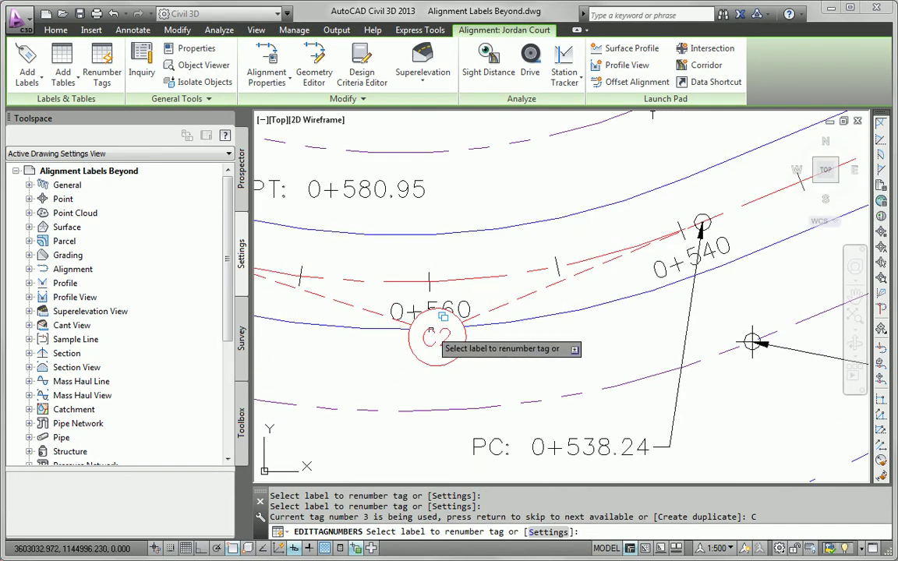
pyautogui.click(427, 308)
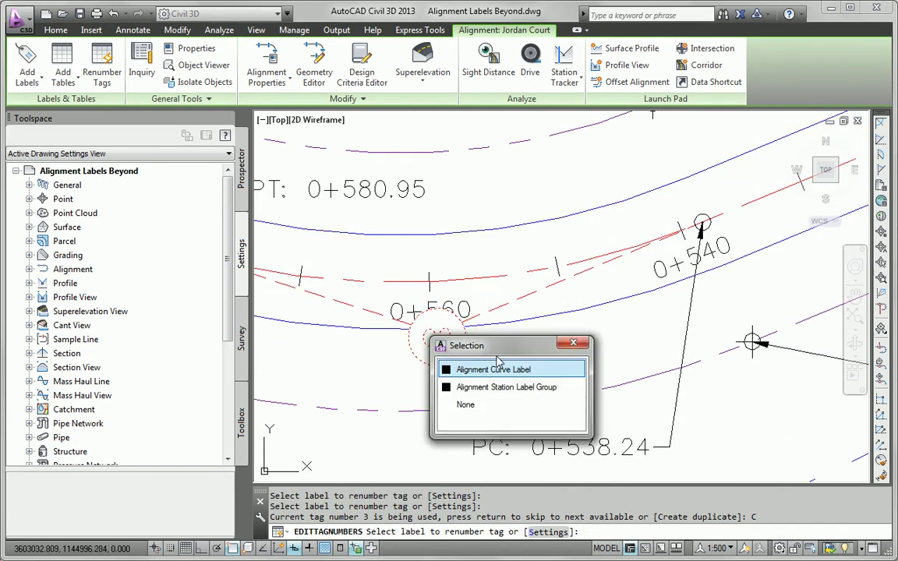
pyautogui.click(480, 376)
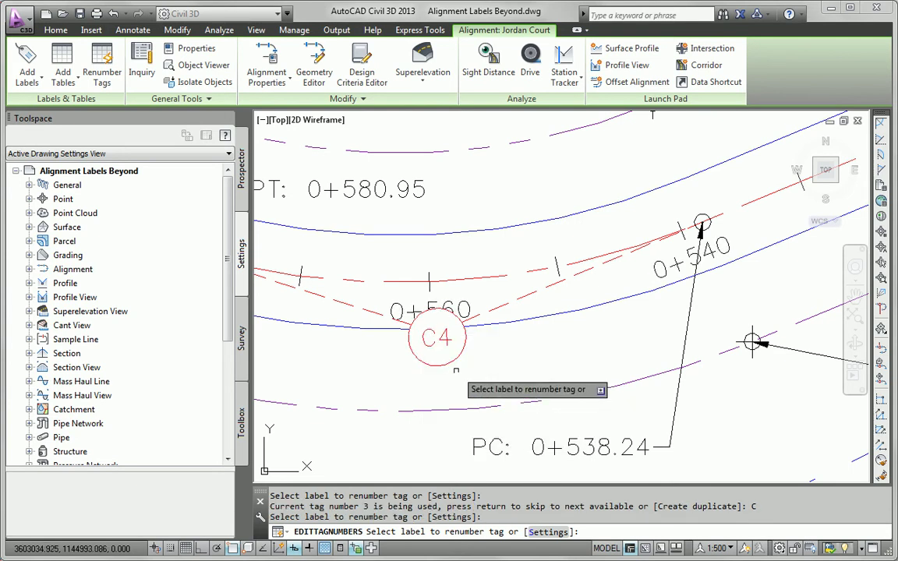
# Step: Renumber the line tag on Jordan Court's last straight, beside the Logan Court intersection, to L4
pyautogui.scroll(-4, 468, 363)
pyautogui.moveTo(375, 347); pyautogui.dragTo(644, 392, button='middle')
pyautogui.moveTo(384, 314)
pyautogui.mouseDown(button='middle')
pyautogui.moveTo(546, 373)
pyautogui.moveTo(458, 334)
pyautogui.mouseUp(button='middle')
pyautogui.click(463, 328)
pyautogui.scroll(-2, 414, 335)
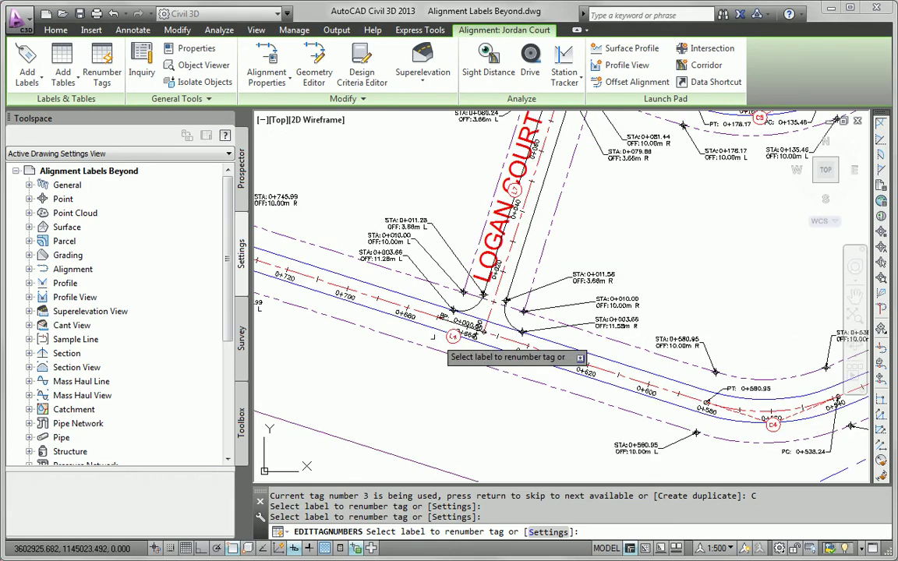
# Step: Renumber the line tag between stations 0+060 and 0+080 on Madison Lane to L5 as a duplicate
pyautogui.moveTo(271, 302); pyautogui.dragTo(549, 382, button='middle')
pyautogui.scroll(-2, 524, 376)
pyautogui.moveTo(626, 339); pyautogui.dragTo(434, 364, button='middle')
pyautogui.scroll(-2, 436, 366)
pyautogui.moveTo(659, 289); pyautogui.dragTo(545, 343, button='middle')
pyautogui.scroll(5, 543, 343)
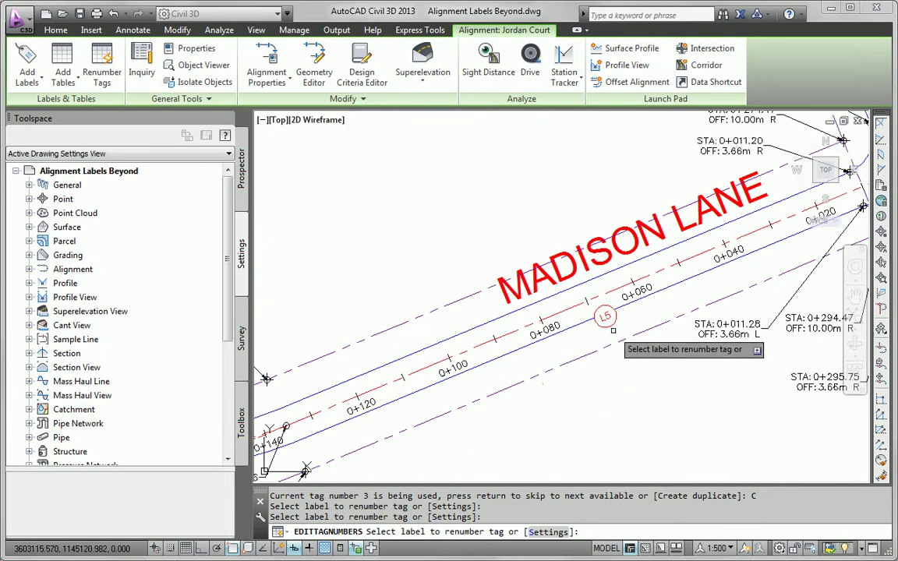
pyautogui.click(611, 324)
pyautogui.click(643, 366)
# Step: Renumber the curve tag near station 0+160 on Madison Lane to C5 as a duplicate
pyautogui.moveTo(508, 378); pyautogui.dragTo(772, 273, button='middle')
pyautogui.scroll(2, 446, 377)
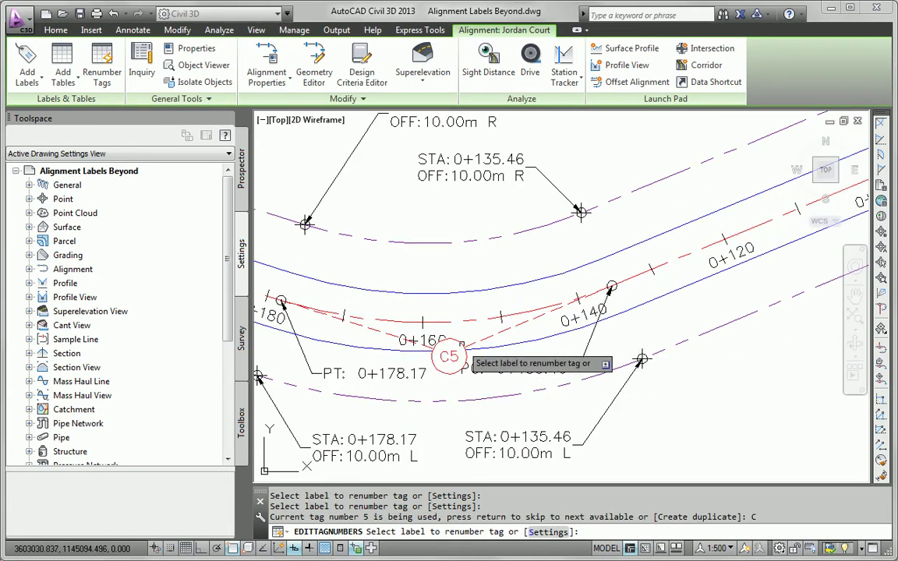
pyautogui.click(460, 343)
pyautogui.click(497, 381)
pyautogui.scroll(-3, 433, 323)
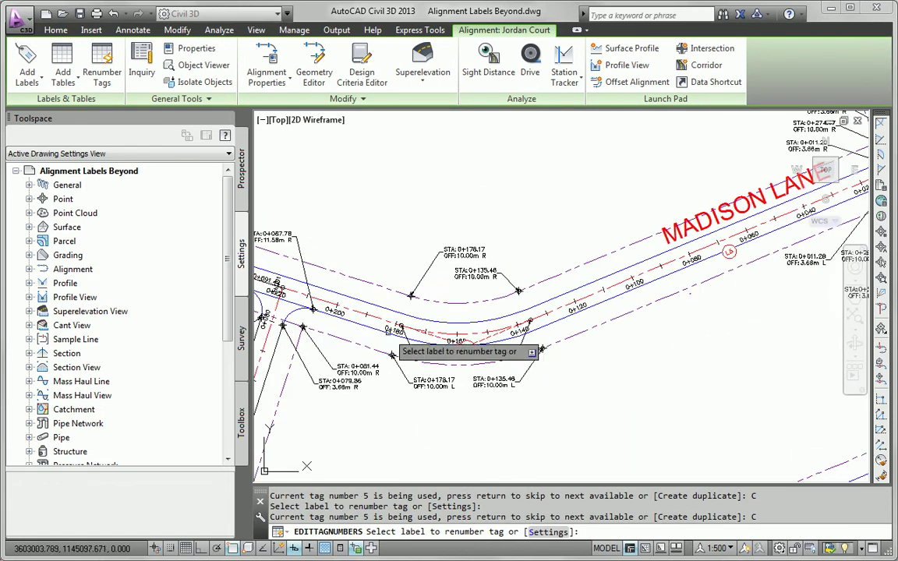
# Step: Renumber the line tag near station 0+240 on Madison Lane to L6 as a duplicate
pyautogui.moveTo(433, 324); pyautogui.dragTo(575, 372, button='middle')
pyautogui.scroll(3, 423, 330)
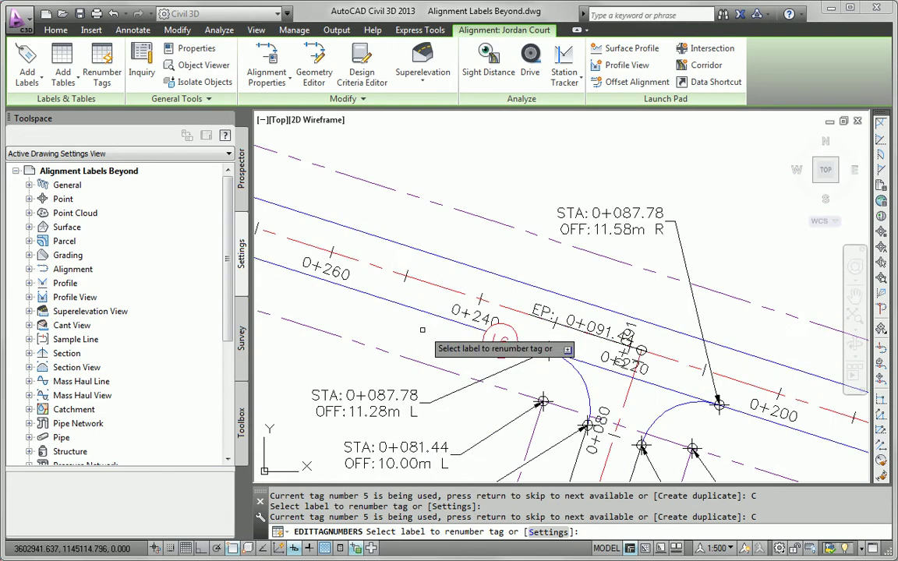
pyautogui.click(509, 328)
pyautogui.click(544, 365)
pyautogui.scroll(-4, 466, 293)
# Step: Renumber the line tag near station 0+040 on Logan Court to L7 as a duplicate and end the tag renumbering
pyautogui.moveTo(477, 460); pyautogui.dragTo(510, 346, button='middle')
pyautogui.scroll(6, 513, 328)
pyautogui.click(449, 347)
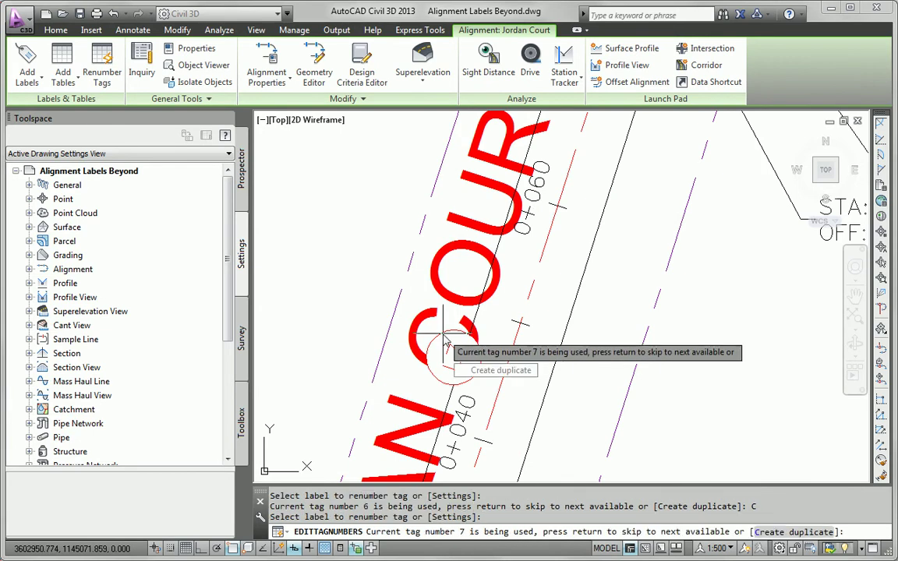
pyautogui.press('Down')
pyautogui.press('Return')
pyautogui.scroll(-8, 378, 300)
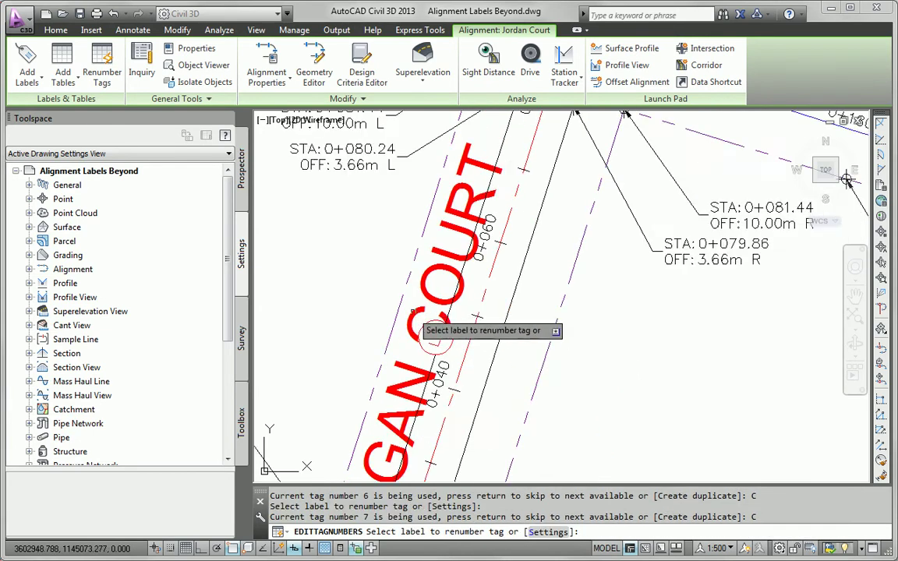
pyautogui.press('Escape')
pyautogui.scroll(-2, 425, 289)
pyautogui.moveTo(443, 261); pyautogui.dragTo(419, 333, button='middle')
pyautogui.press('Escape')
pyautogui.moveTo(412, 157)
pyautogui.mouseDown(button='middle')
pyautogui.moveTo(447, 189)
pyautogui.moveTo(451, 174)
pyautogui.mouseUp(button='middle')
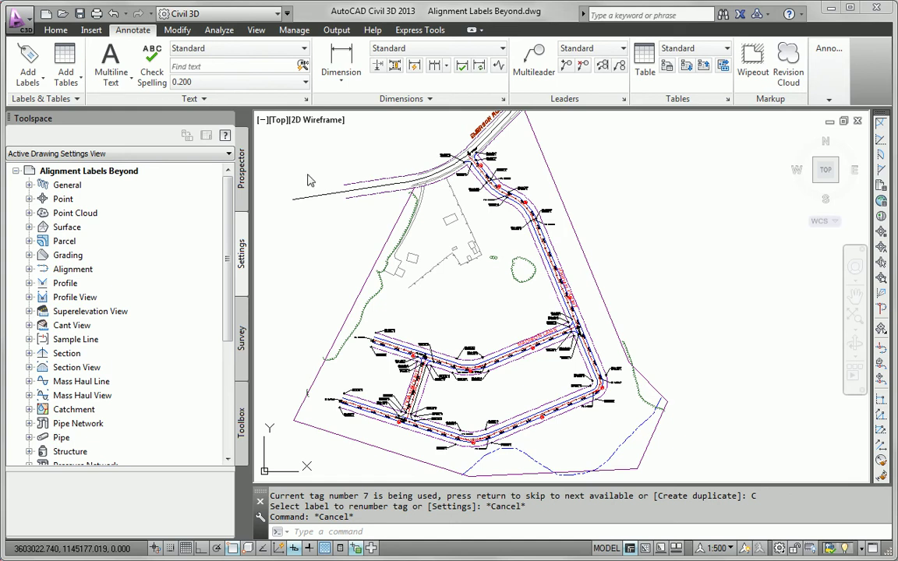
# Step: Set up an alignment segment table selected by label style, applying the Circle Tag styles for both alignment curves and alignment lines
pyautogui.click(65, 78)
pyautogui.moveTo(124, 180)
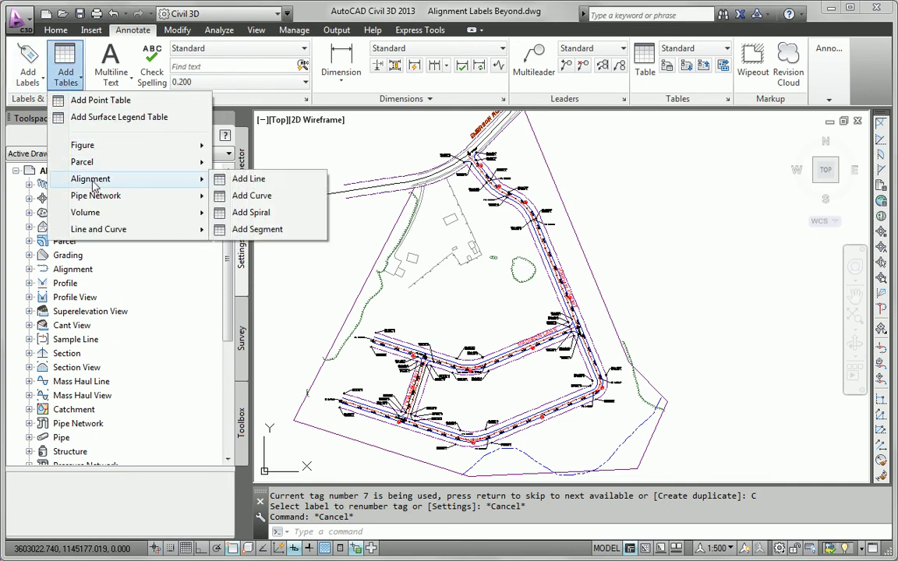
pyautogui.click(269, 233)
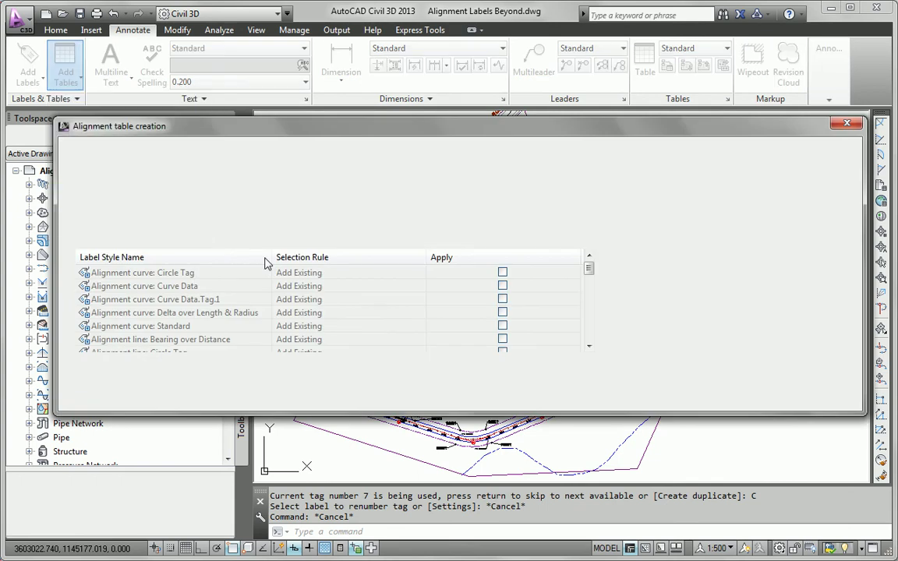
pyautogui.moveTo(357, 131); pyautogui.dragTo(333, 125)
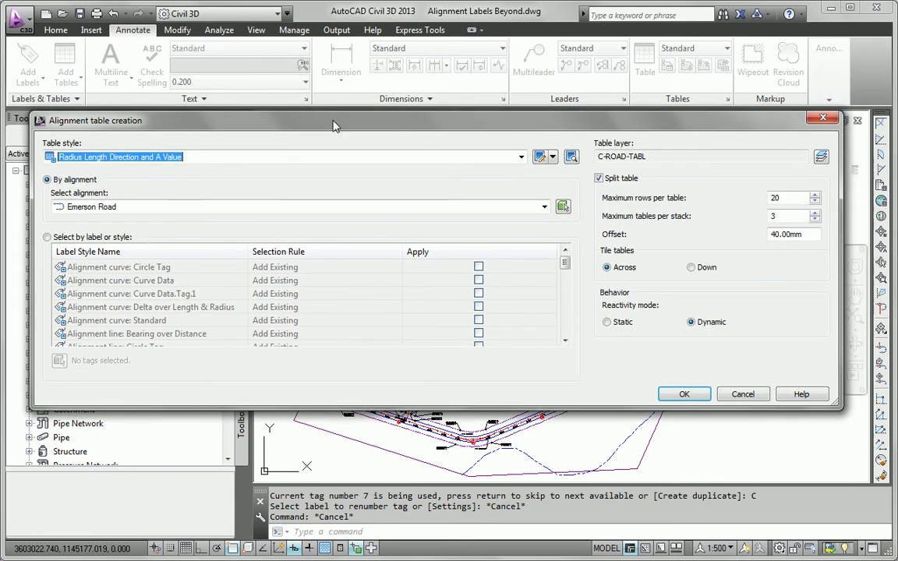
pyautogui.click(48, 237)
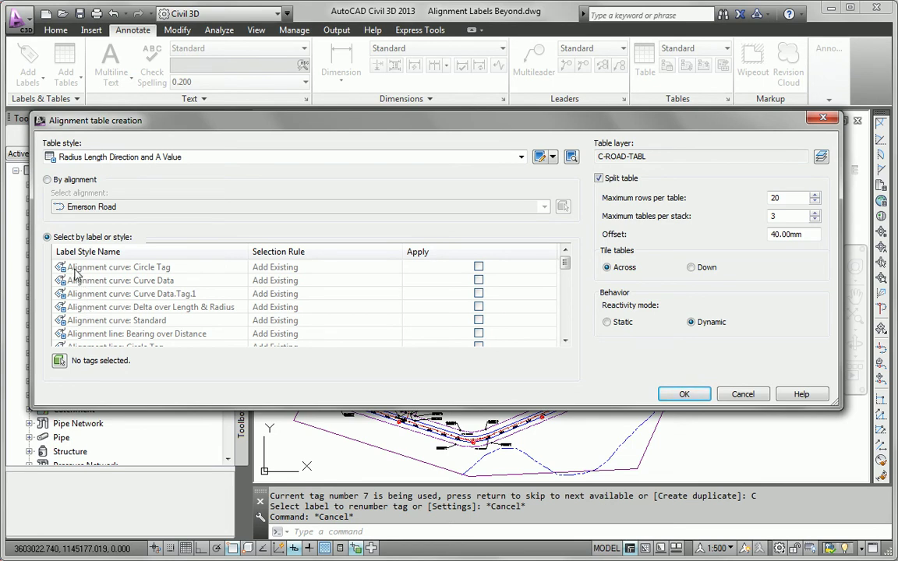
pyautogui.click(479, 267)
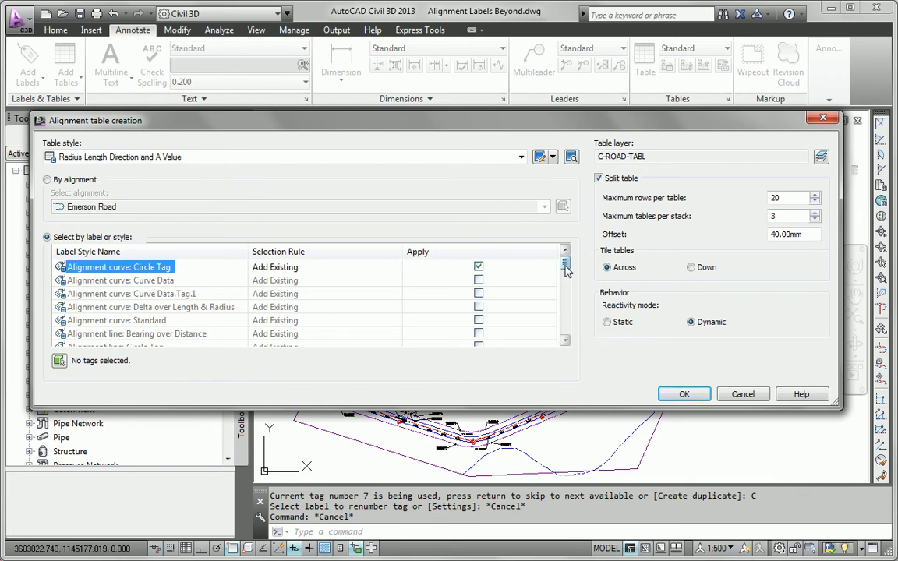
pyautogui.moveTo(567, 269); pyautogui.dragTo(567, 281)
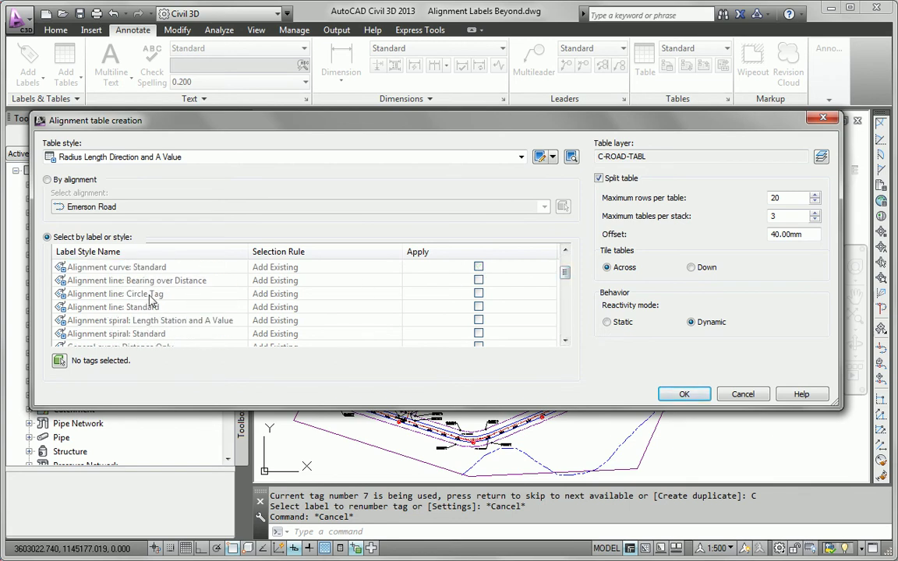
pyautogui.click(478, 294)
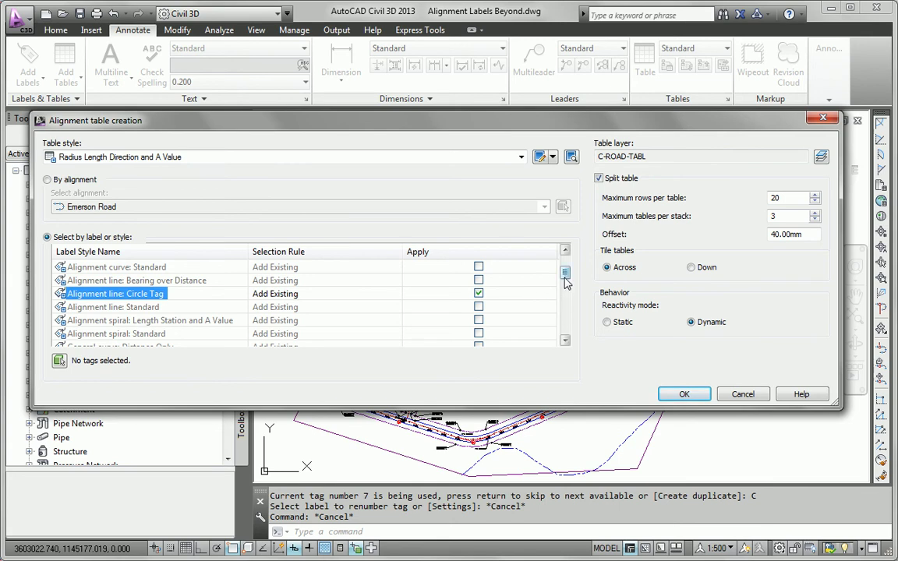
pyautogui.moveTo(567, 281)
pyautogui.mouseDown()
pyautogui.moveTo(569, 268)
pyautogui.moveTo(568, 275)
pyautogui.mouseUp()
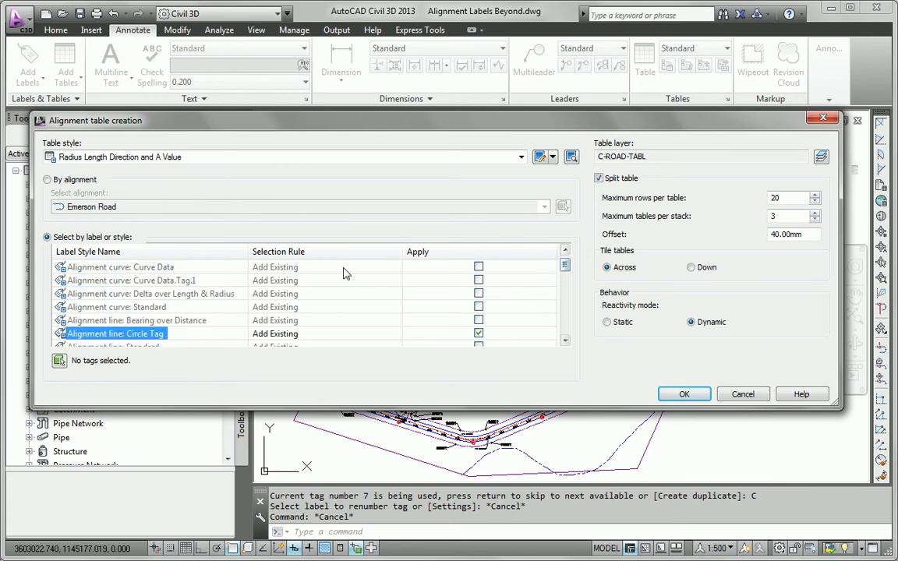
# Step: Accept the table settings and place the segment table in the empty area east of the site boundary
pyautogui.click(684, 394)
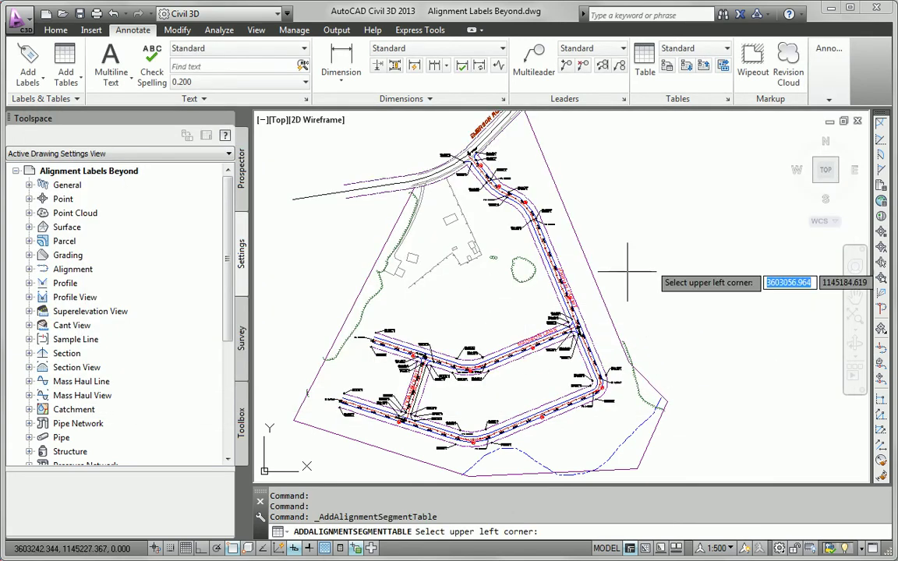
pyautogui.moveTo(691, 226); pyautogui.dragTo(505, 235, button='middle')
pyautogui.click(538, 229)
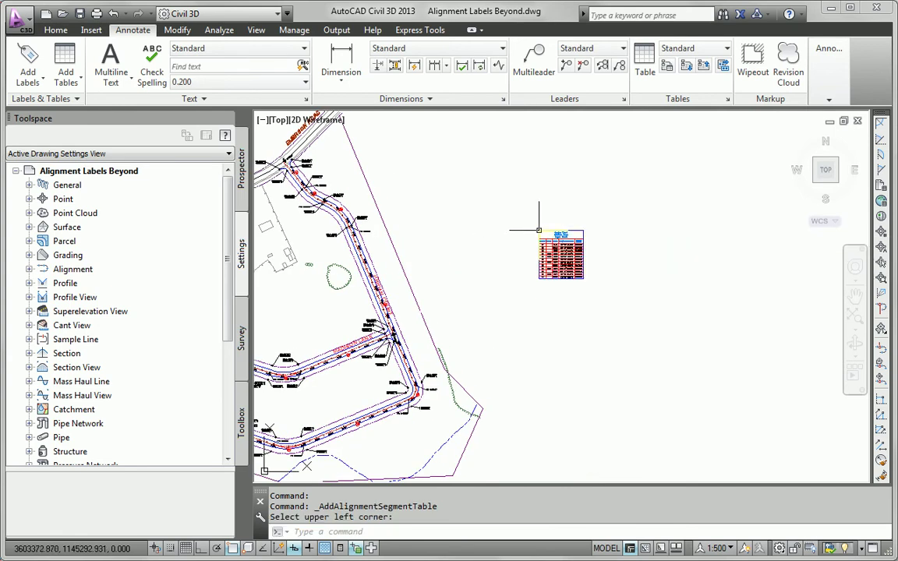
# Step: Examine the segment table's alignment names, tag numbers and row order from the heading down to the last row
pyautogui.scroll(2, 552, 236)
pyautogui.scroll(5, 553, 234)
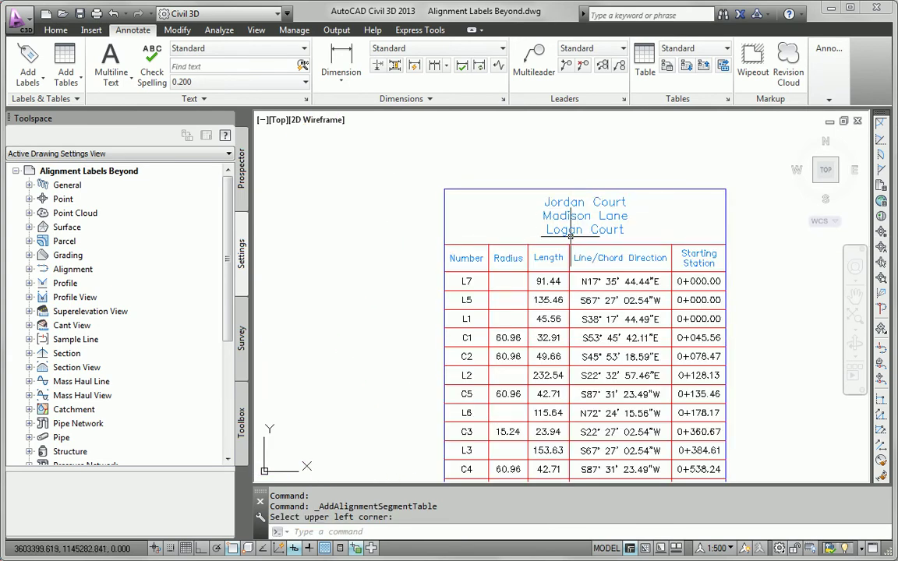
pyautogui.moveTo(563, 268); pyautogui.dragTo(572, 178, button='middle')
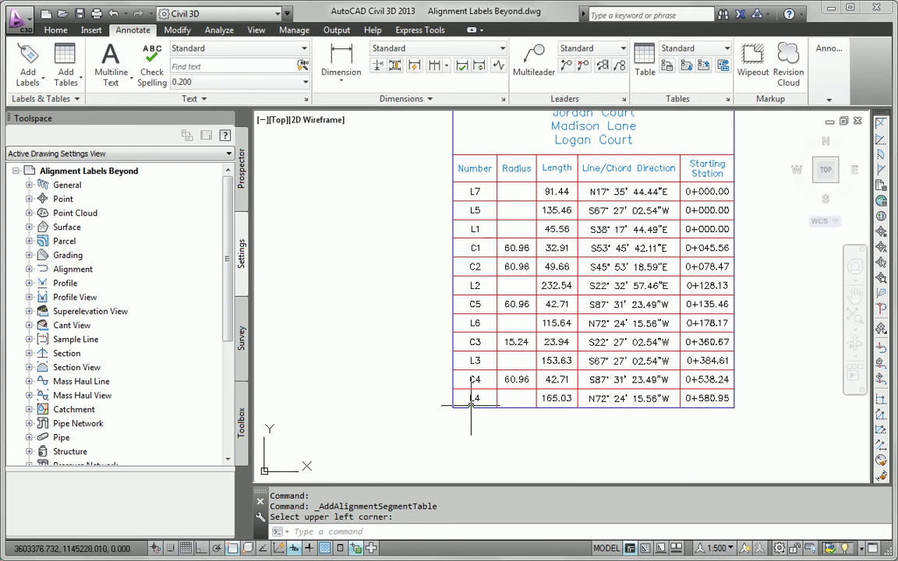
pyautogui.scroll(-5, 452, 394)
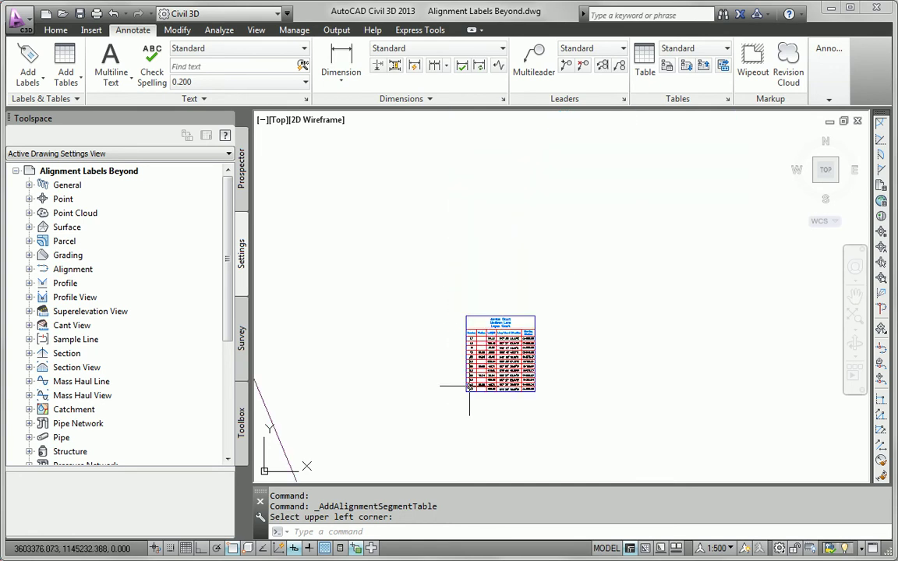
pyautogui.moveTo(460, 391); pyautogui.dragTo(646, 328, button='middle')
pyautogui.scroll(-2, 646, 329)
pyautogui.moveTo(579, 351)
pyautogui.mouseDown(button='middle')
pyautogui.moveTo(606, 317)
pyautogui.moveTo(556, 316)
pyautogui.moveTo(530, 301)
pyautogui.mouseUp(button='middle')
pyautogui.scroll(-3, 598, 331)
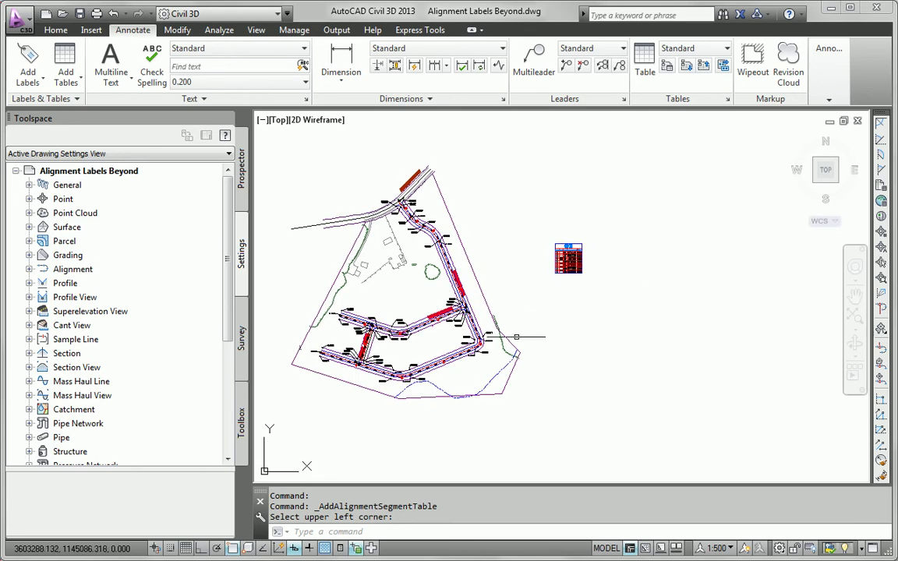
# Step: Begin a second alignment segment table using selection by label or style, with its labels picked directly in the drawing
pyautogui.click(41, 87)
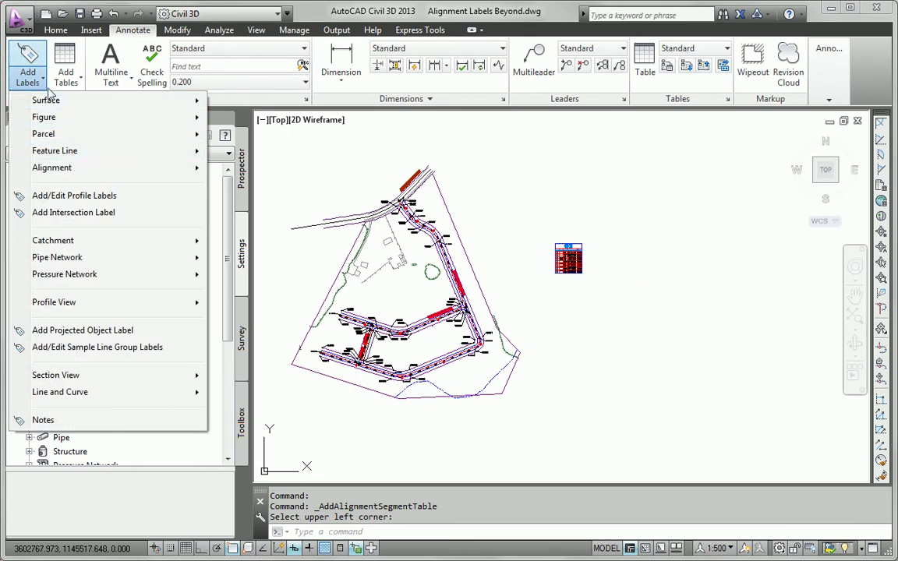
pyautogui.click(73, 85)
pyautogui.moveTo(124, 184)
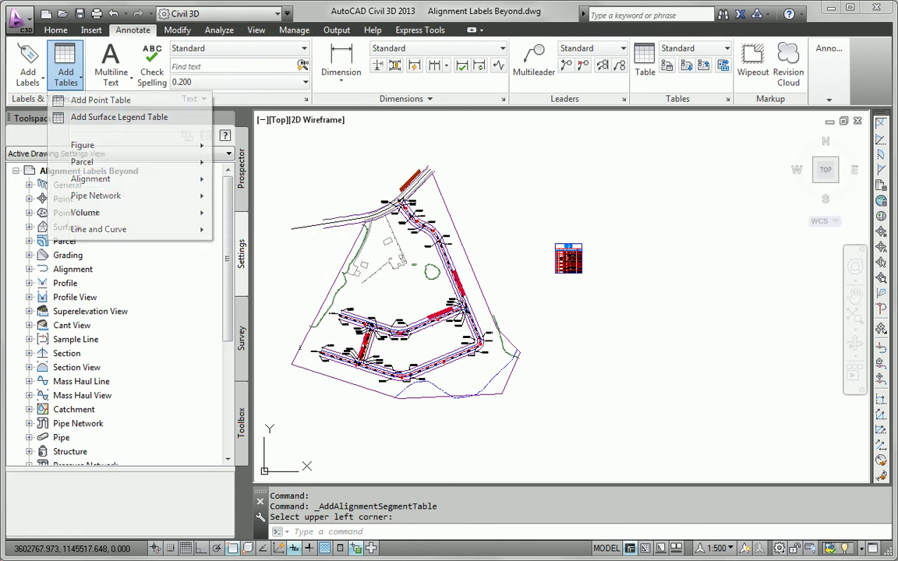
pyautogui.click(262, 230)
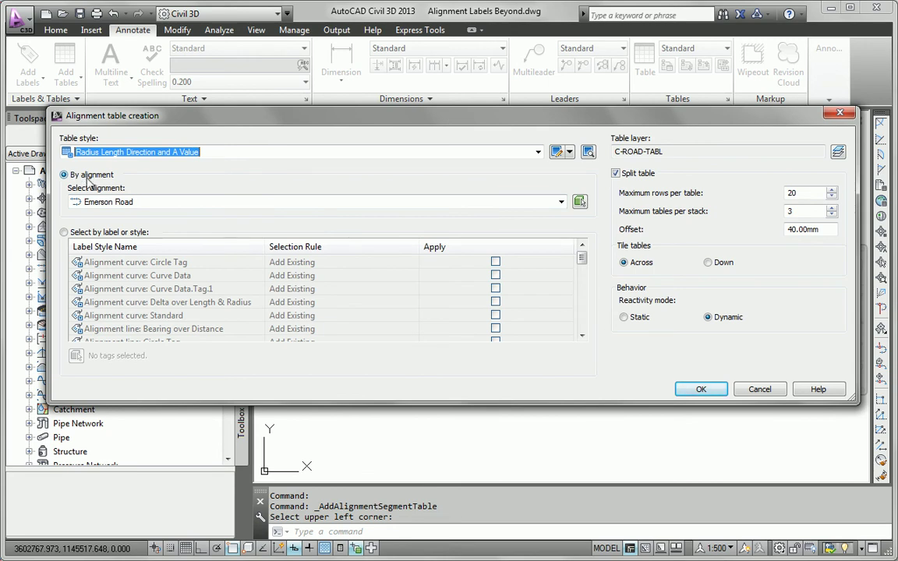
pyautogui.click(64, 233)
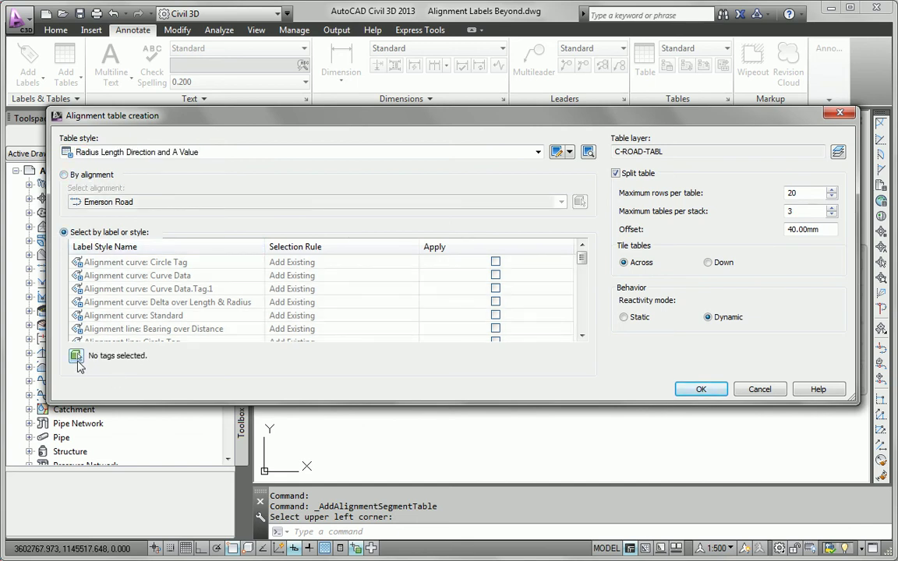
pyautogui.click(75, 356)
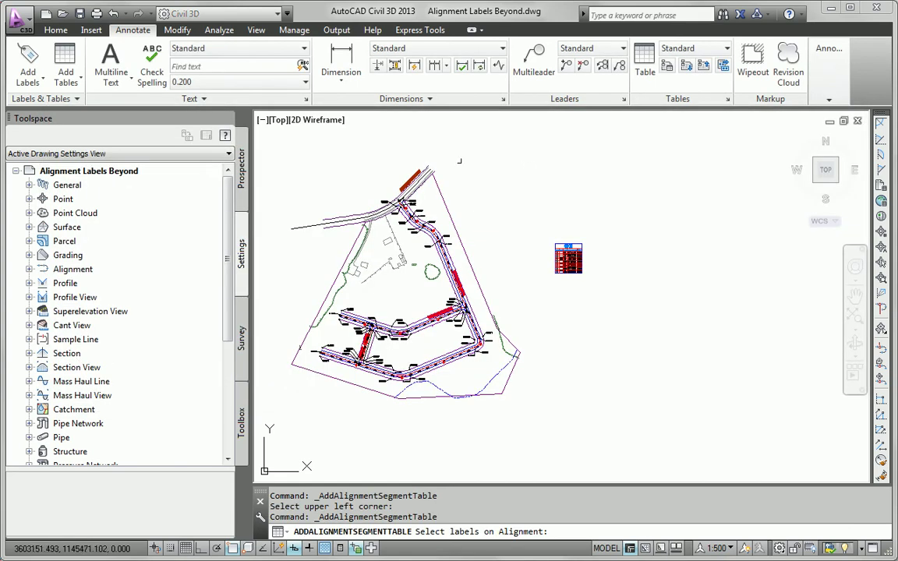
# Step: Select Jordan Court's segment tags L1, C1, C2 and L2 for the new table
pyautogui.scroll(10, 393, 200)
pyautogui.click(365, 181)
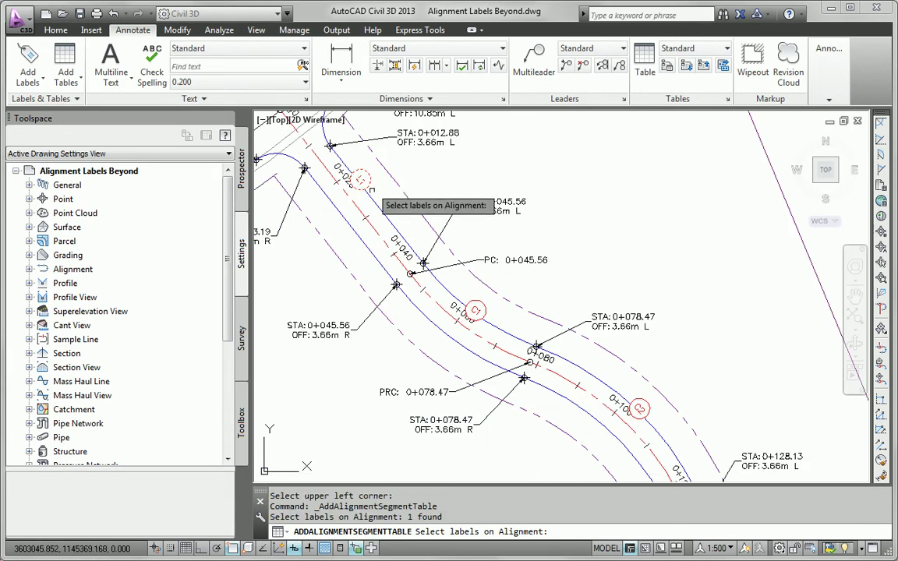
pyautogui.click(478, 309)
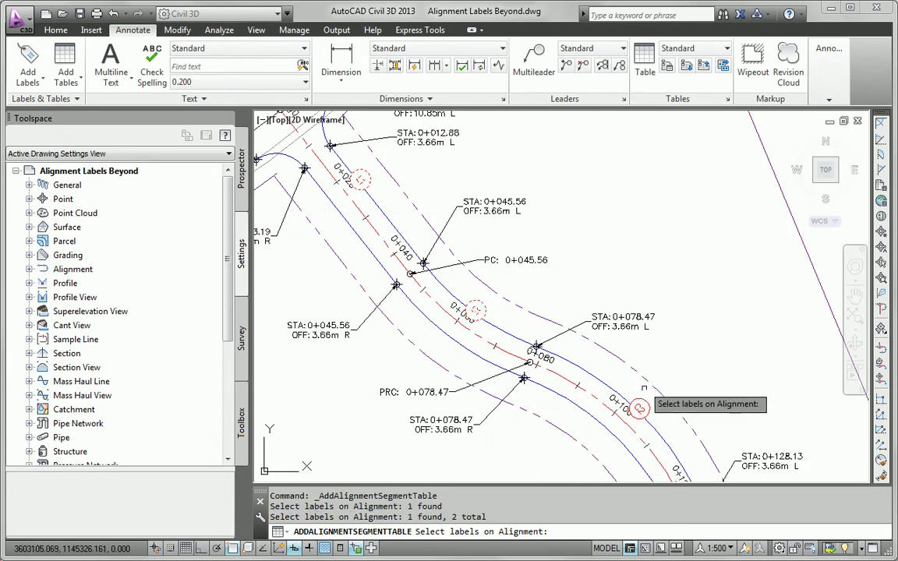
pyautogui.click(638, 407)
pyautogui.scroll(-5, 553, 344)
pyautogui.moveTo(577, 384); pyautogui.dragTo(422, 171, button='middle')
pyautogui.scroll(4, 510, 333)
pyautogui.moveTo(532, 391); pyautogui.dragTo(442, 187, button='middle')
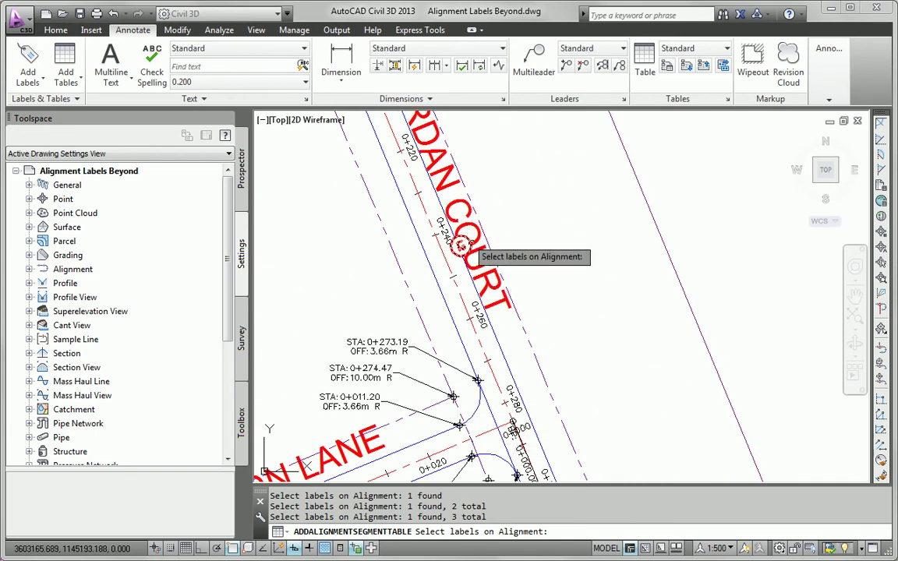
pyautogui.scroll(3, 478, 234)
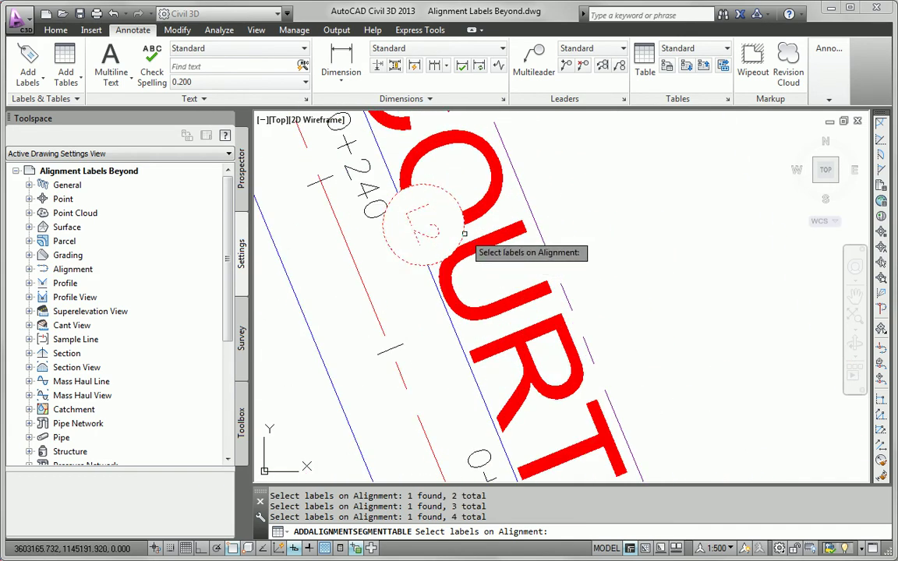
pyautogui.click(465, 234)
# Step: Add Jordan Court's remaining tags C3, L3, C4 and L4 to the table selection and finish selecting
pyautogui.scroll(-5, 464, 234)
pyautogui.moveTo(567, 463); pyautogui.dragTo(451, 205, button='middle')
pyautogui.moveTo(491, 357); pyautogui.dragTo(425, 146, button='middle')
pyautogui.scroll(2, 471, 322)
pyautogui.click(480, 316)
pyautogui.scroll(-6, 506, 313)
pyautogui.moveTo(414, 373); pyautogui.dragTo(571, 321, button='middle')
pyautogui.scroll(3, 521, 341)
pyautogui.click(503, 316)
pyautogui.moveTo(447, 366); pyautogui.dragTo(734, 308, button='middle')
pyautogui.click(382, 412)
pyautogui.scroll(-4, 390, 413)
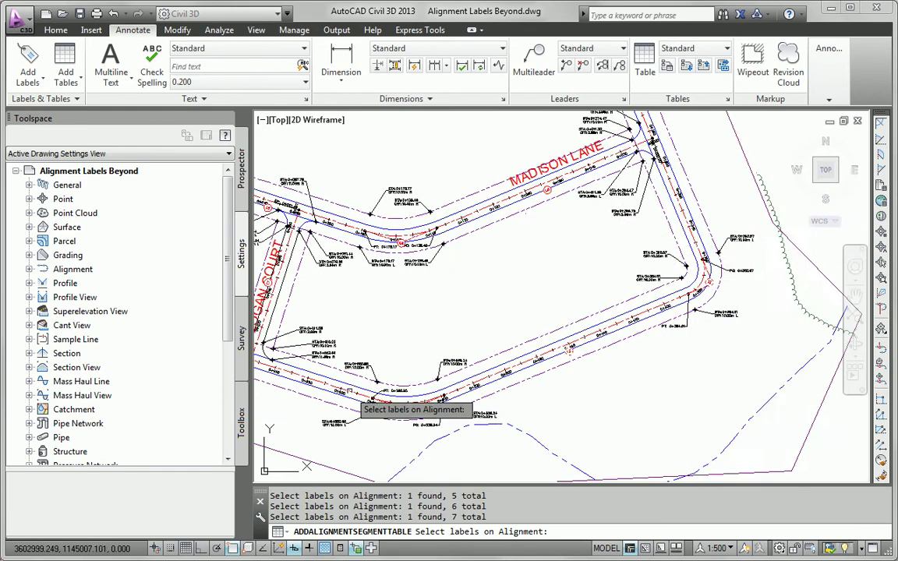
pyautogui.moveTo(349, 388); pyautogui.dragTo(562, 398, button='middle')
pyautogui.scroll(4, 443, 381)
pyautogui.click(453, 358)
pyautogui.press('Return')
# Step: Accept the table settings and place the Jordan Court segment table below the combined table, east of the site
pyautogui.click(701, 389)
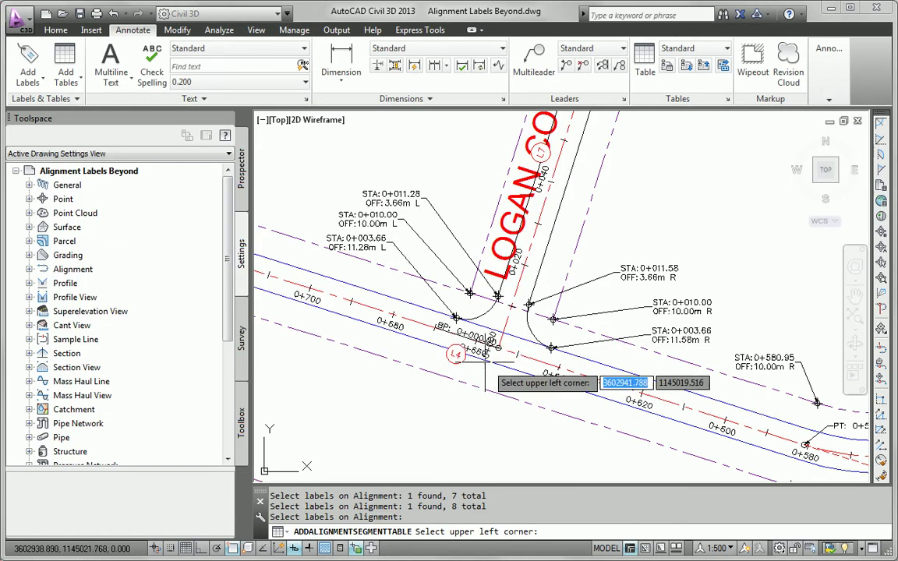
pyautogui.scroll(-5, 475, 351)
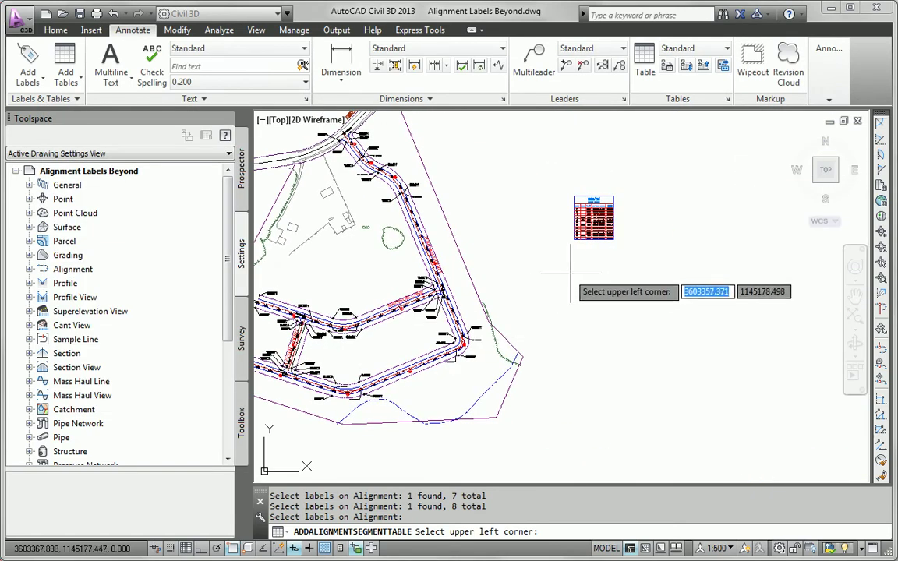
pyautogui.click(577, 271)
pyautogui.scroll(5, 593, 269)
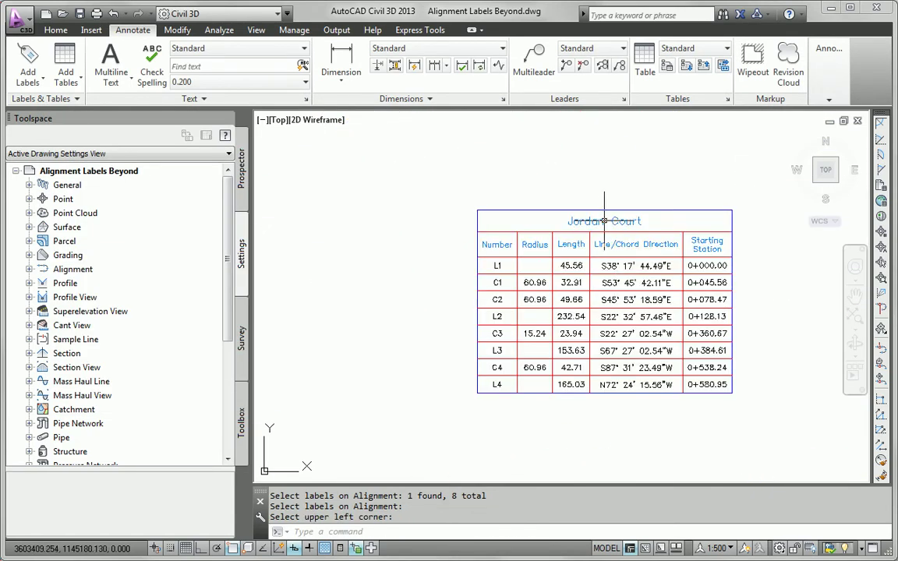
pyautogui.click(593, 244)
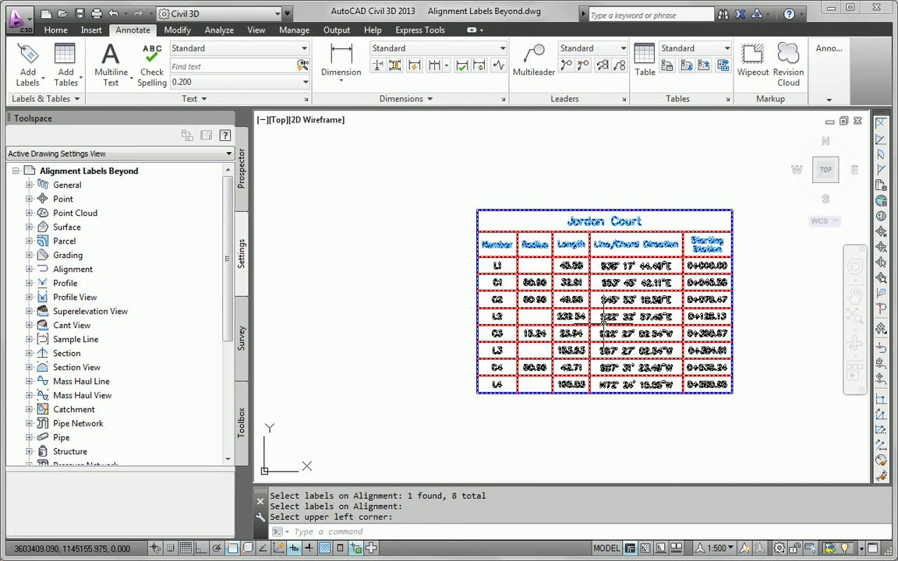
pyautogui.scroll(-4, 603, 325)
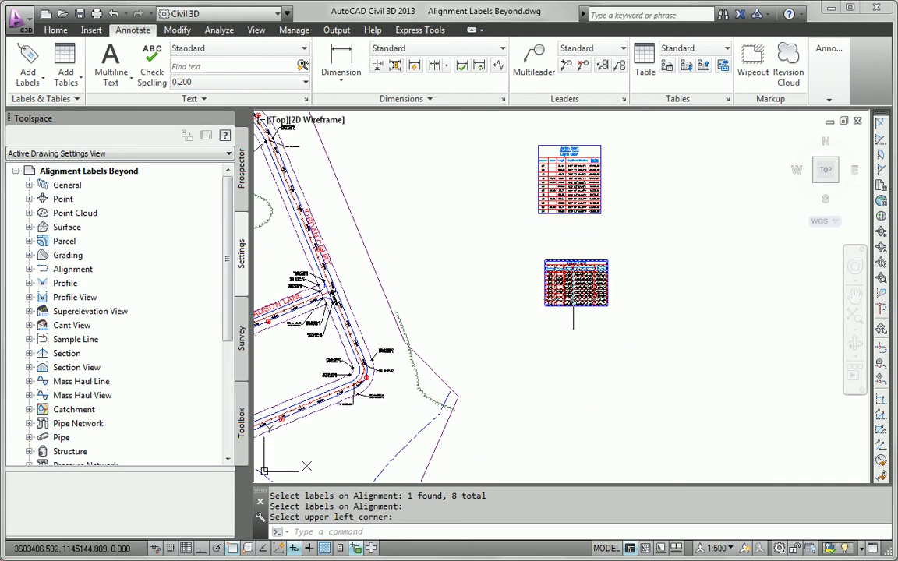
# Step: Begin another alignment segment table using selection by label or style, with its labels picked directly in the drawing
pyautogui.moveTo(531, 300); pyautogui.dragTo(678, 294, button='middle')
pyautogui.scroll(-2, 640, 309)
pyautogui.moveTo(605, 305); pyautogui.dragTo(618, 273, button='middle')
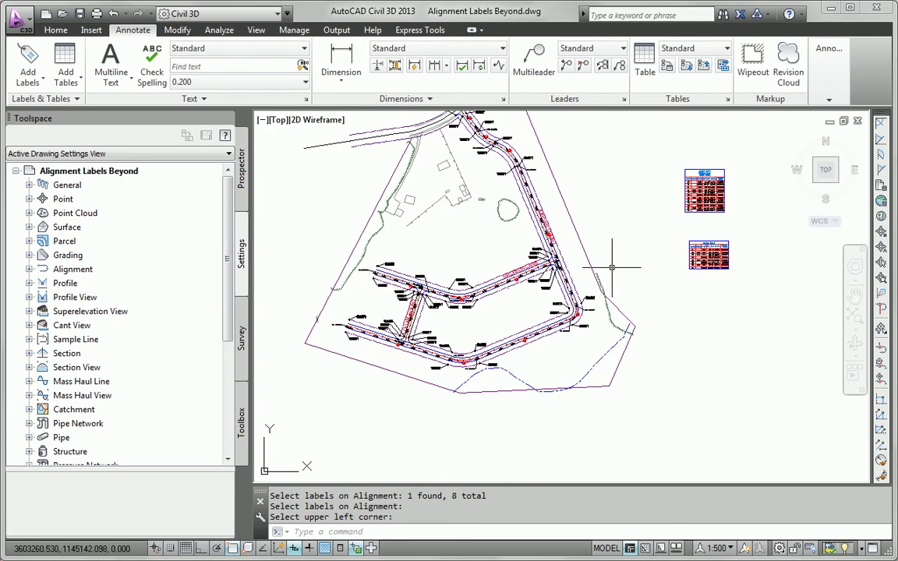
pyautogui.click(66, 72)
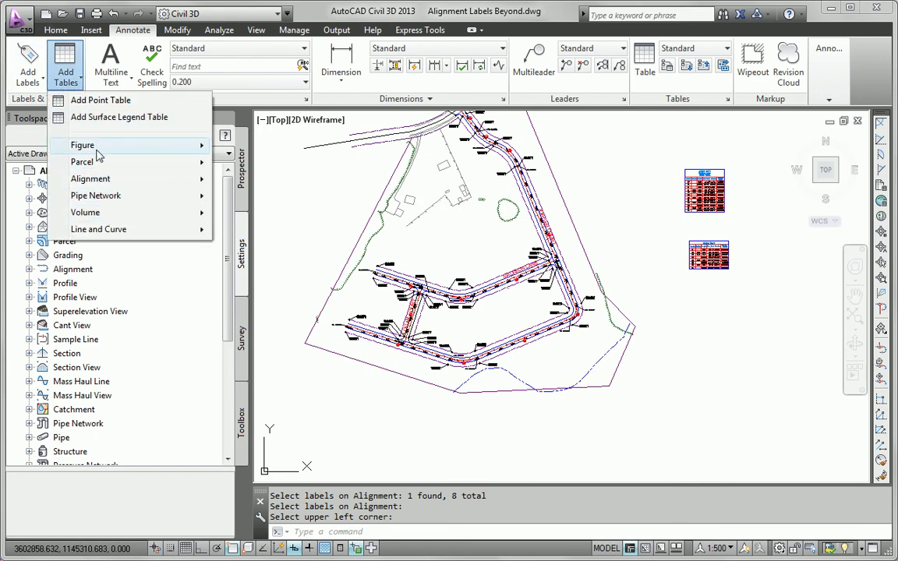
pyautogui.moveTo(103, 182)
pyautogui.click(247, 223)
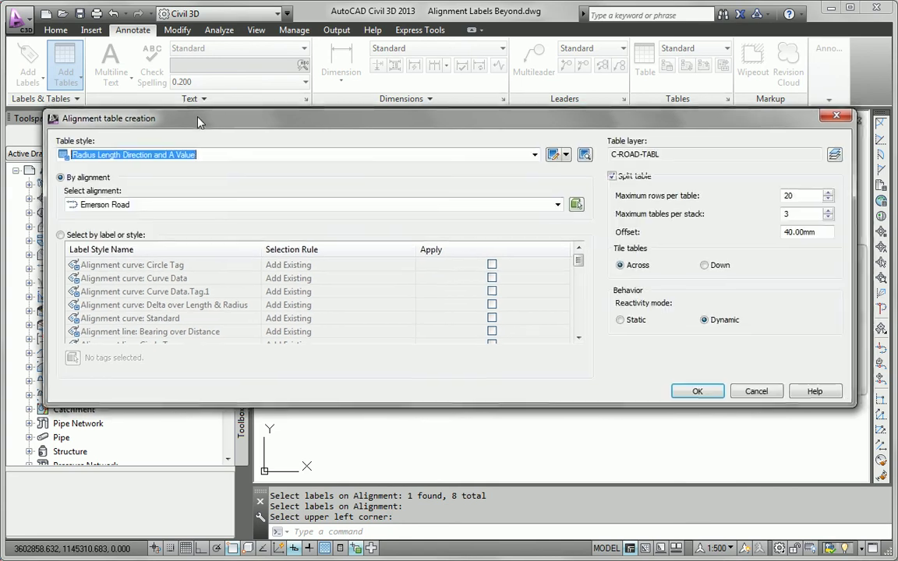
pyautogui.click(81, 235)
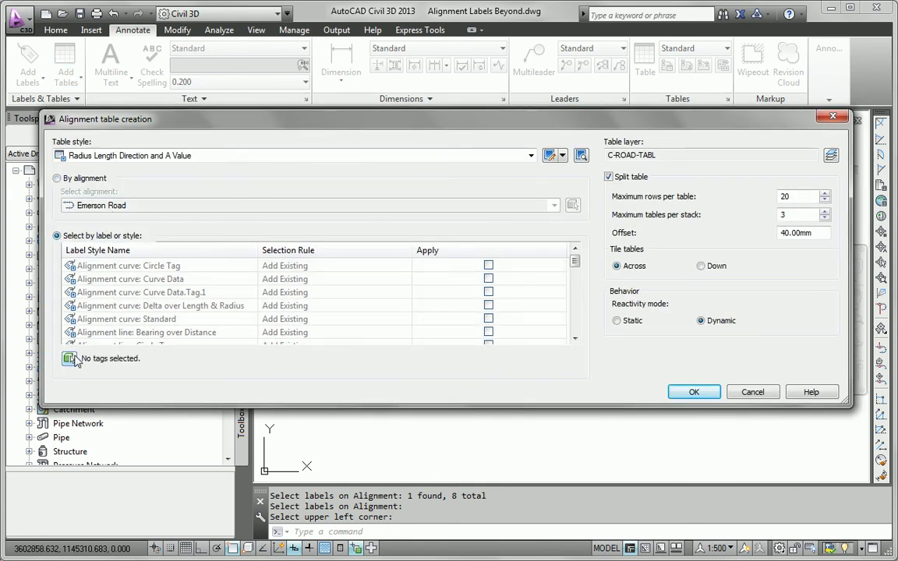
pyautogui.click(71, 359)
pyautogui.scroll(6, 558, 289)
pyautogui.scroll(2, 423, 261)
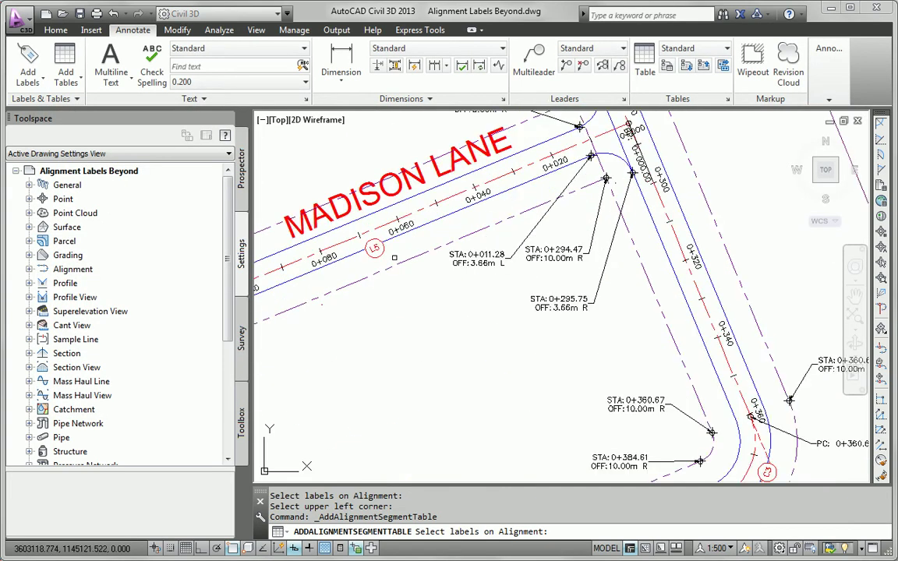
pyautogui.click(375, 255)
pyautogui.scroll(2, 358, 275)
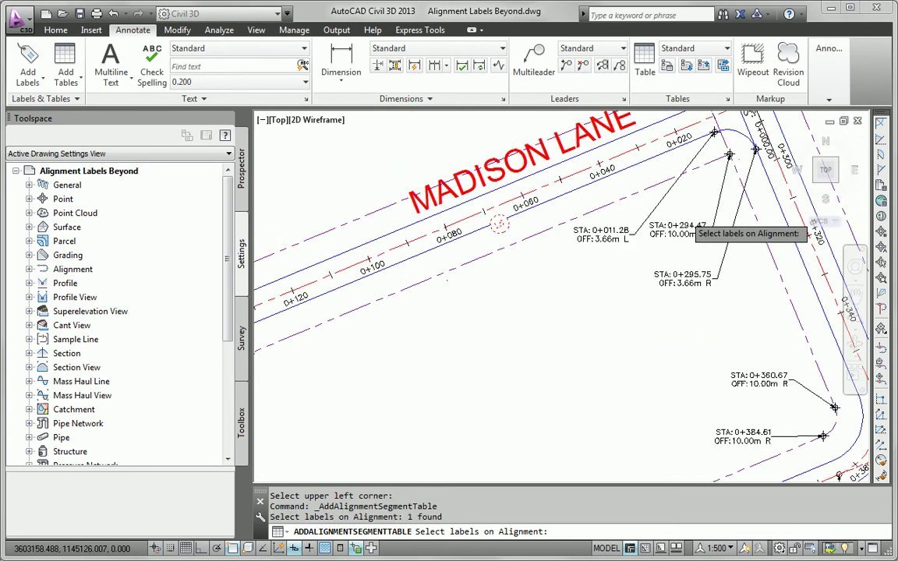
pyautogui.scroll(-6, 685, 216)
pyautogui.scroll(4, 493, 275)
pyautogui.click(435, 265)
pyautogui.moveTo(372, 265); pyautogui.dragTo(683, 319, button='middle')
pyautogui.click(426, 237)
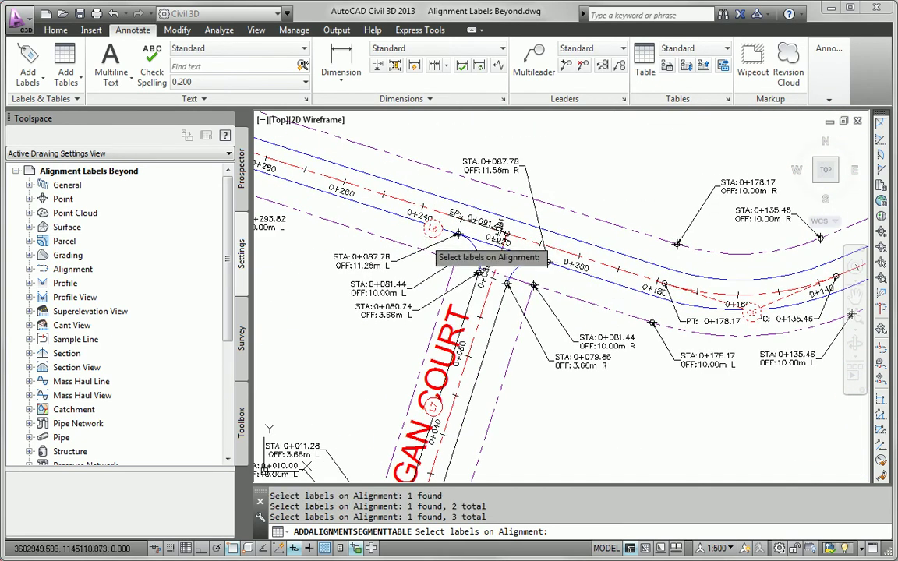
pyautogui.press('Return')
# Step: Accept the table settings and place the Madison Lane segment table below the Jordan Court table
pyautogui.click(694, 392)
pyautogui.scroll(-6, 398, 300)
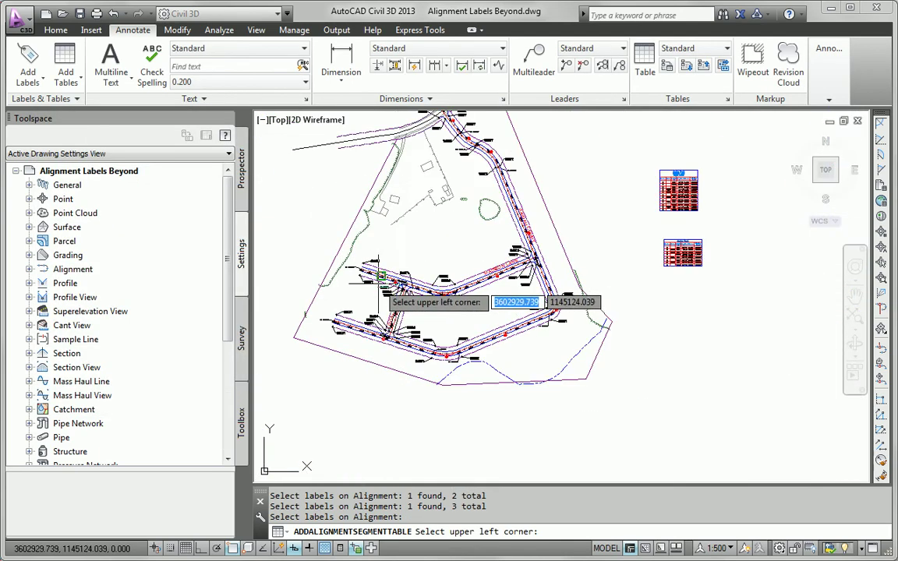
pyautogui.click(667, 284)
pyautogui.scroll(7, 686, 297)
pyautogui.press('Escape')
pyautogui.scroll(-5, 638, 294)
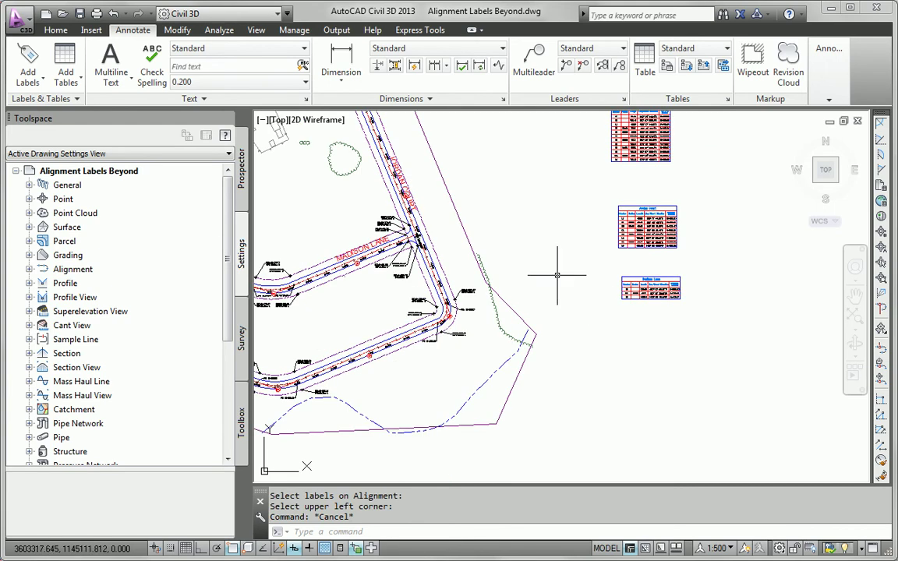
# Step: Set up a further alignment segment table by label selection, picking only Logan Court's tag L7 in the drawing
pyautogui.click(66, 82)
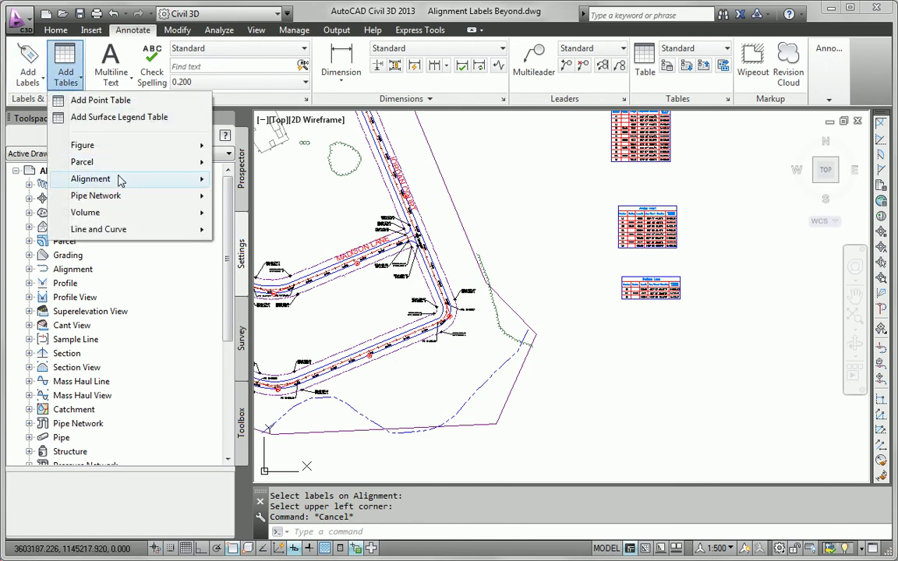
pyautogui.moveTo(119, 182)
pyautogui.click(236, 229)
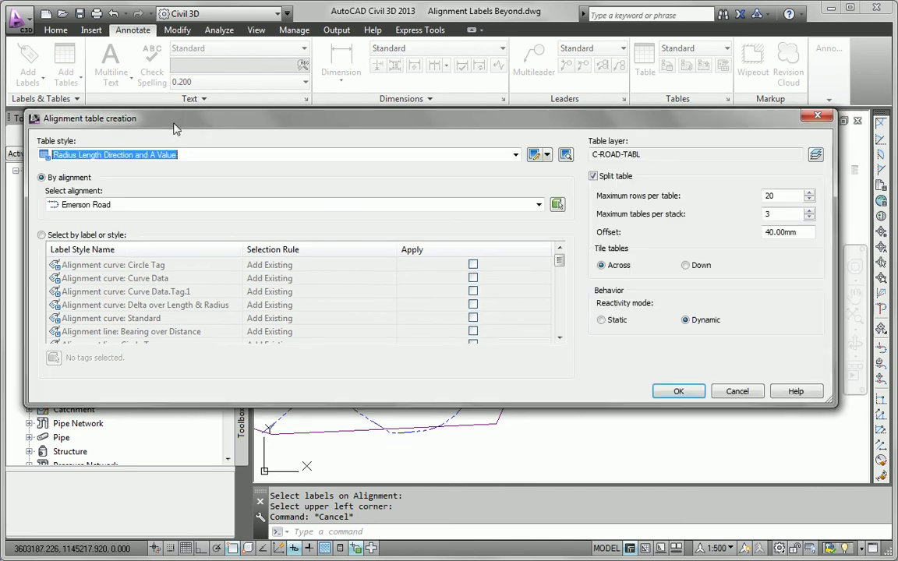
pyautogui.click(36, 235)
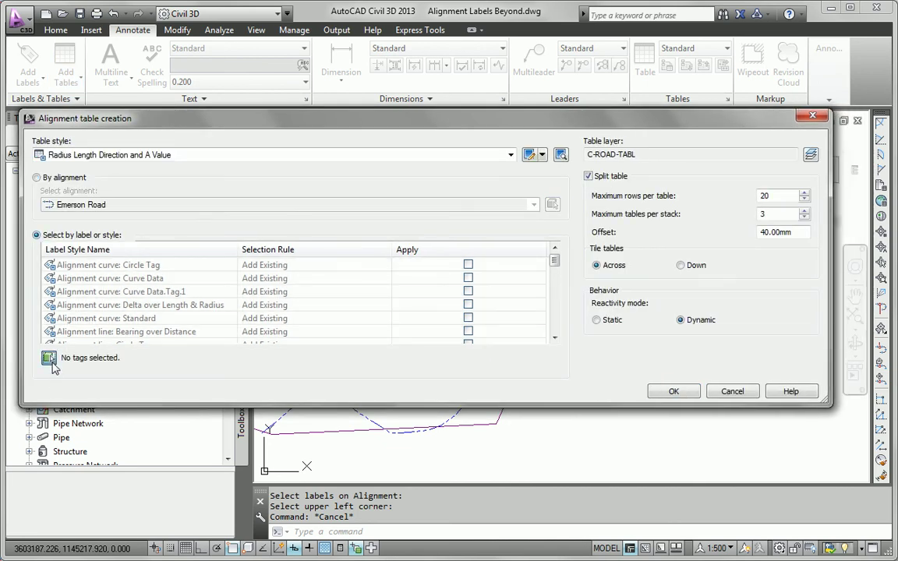
pyautogui.click(48, 357)
pyautogui.scroll(5, 545, 273)
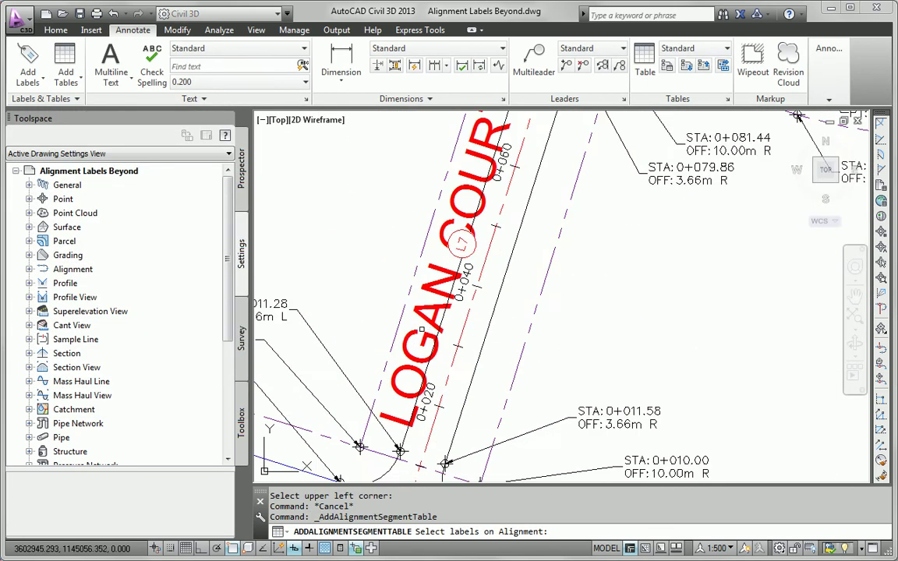
pyautogui.click(453, 254)
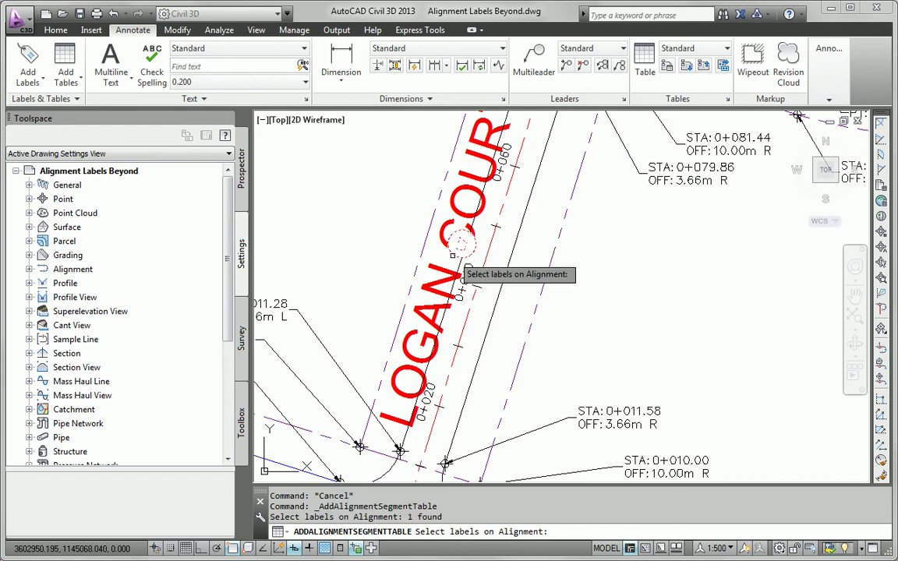
pyautogui.press('Return')
# Step: Accept the table settings and place the Logan Court segment table below the Madison Lane table
pyautogui.click(672, 391)
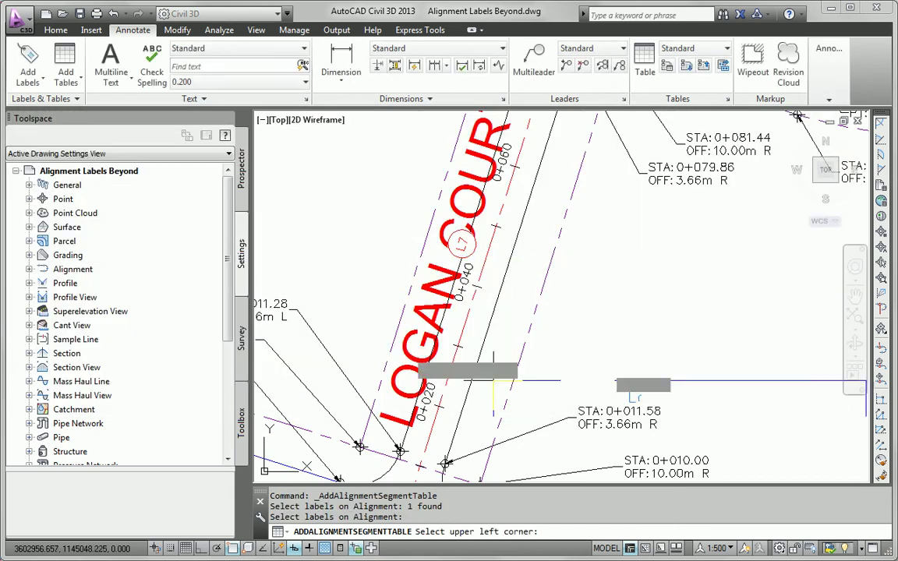
pyautogui.scroll(-8, 500, 289)
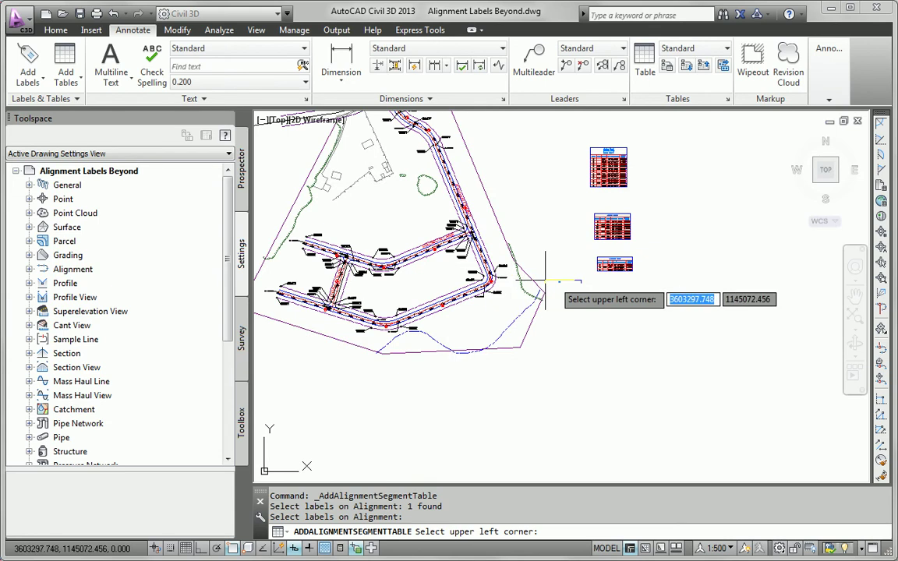
pyautogui.click(598, 287)
pyautogui.scroll(5, 609, 287)
pyautogui.scroll(2, 623, 309)
pyautogui.press('Escape')
pyautogui.scroll(-4, 618, 295)
pyautogui.moveTo(614, 289); pyautogui.dragTo(624, 352, button='middle')
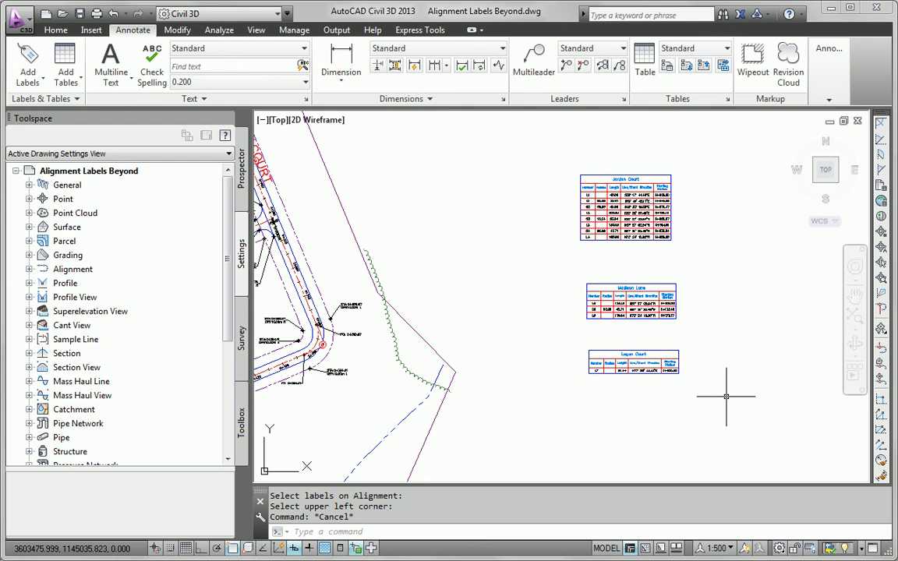
# Step: Move the overlapping start-station label at the beginning of Jordan Court clear of the neighbouring label
pyautogui.moveTo(472, 303)
pyautogui.mouseDown(button='middle')
pyautogui.moveTo(618, 436)
pyautogui.moveTo(723, 507)
pyautogui.mouseUp(button='middle')
pyautogui.moveTo(469, 265); pyautogui.dragTo(652, 446, button='middle')
pyautogui.scroll(4, 494, 268)
pyautogui.scroll(6, 468, 197)
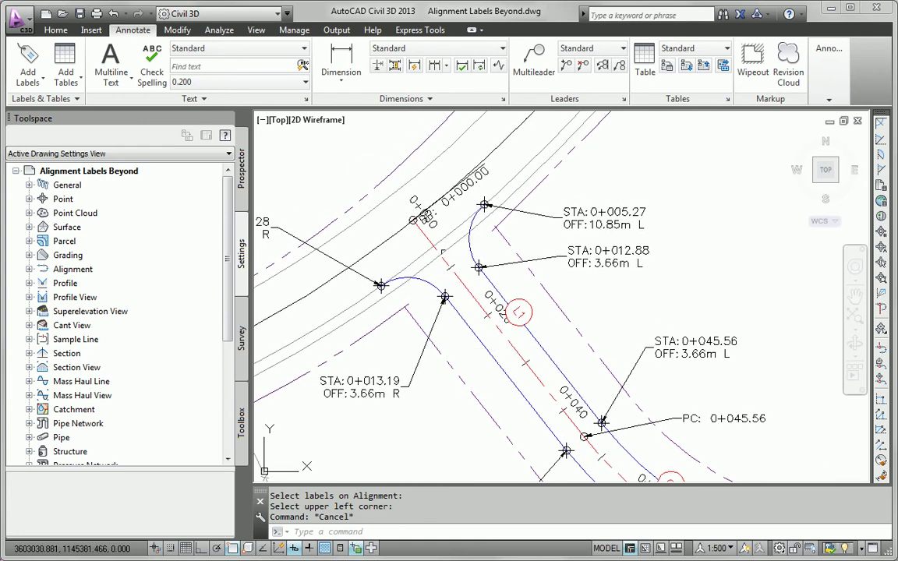
pyautogui.moveTo(515, 251); pyautogui.dragTo(588, 287, button='middle')
pyautogui.click(481, 221)
pyautogui.scroll(-2, 530, 271)
pyautogui.click(496, 277)
pyautogui.click(408, 205)
pyautogui.press('Escape')
# Step: Pull Madison Lane's 0+000 station label off the Jordan Court intersection to the east, clear of the BP label
pyautogui.scroll(-4, 430, 288)
pyautogui.moveTo(527, 383); pyautogui.dragTo(465, 226, button='middle')
pyautogui.moveTo(679, 418); pyautogui.dragTo(477, 257, button='middle')
pyautogui.moveTo(532, 331); pyautogui.dragTo(442, 204, button='middle')
pyautogui.moveTo(566, 347)
pyautogui.mouseDown(button='middle')
pyautogui.moveTo(473, 213)
pyautogui.moveTo(455, 148)
pyautogui.mouseUp(button='middle')
pyautogui.moveTo(586, 379); pyautogui.dragTo(483, 281, button='middle')
pyautogui.scroll(3, 454, 308)
pyautogui.click(418, 223)
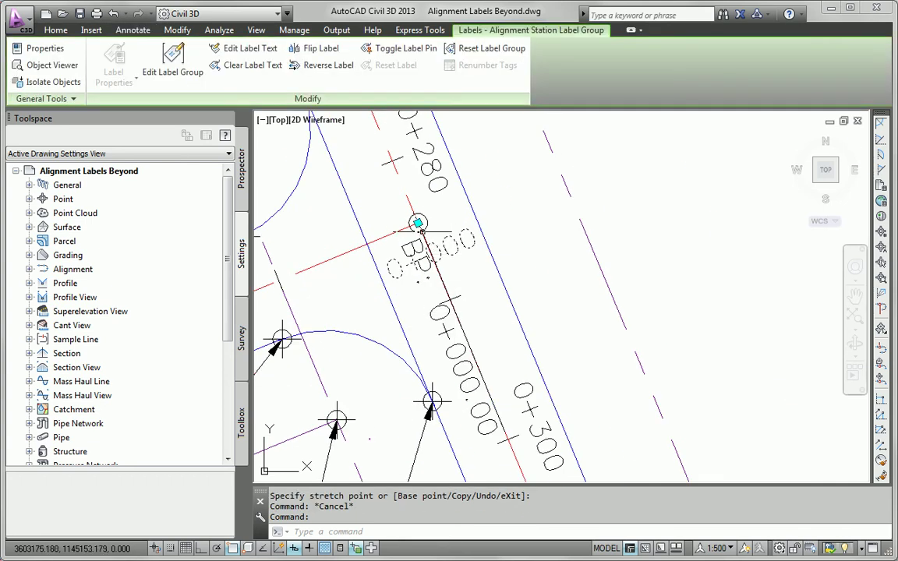
pyautogui.click(418, 223)
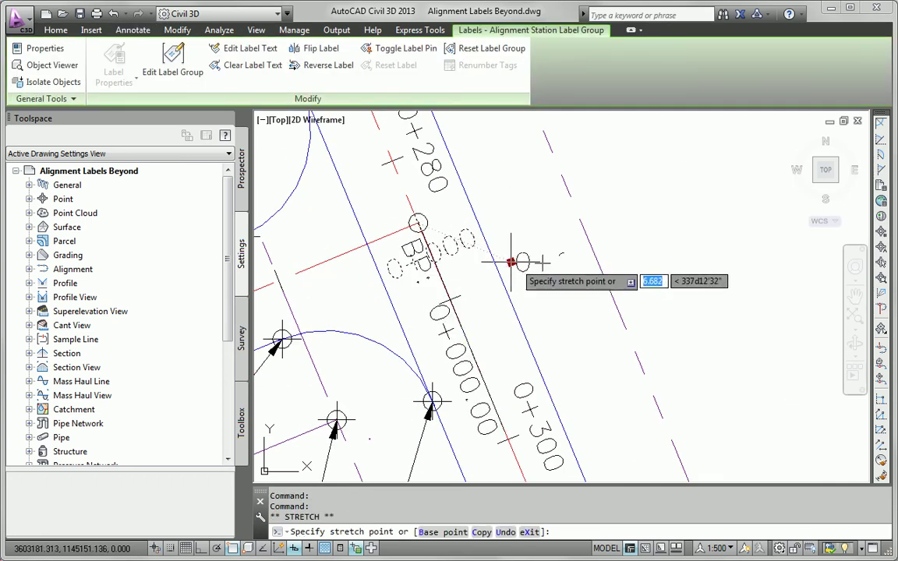
pyautogui.press('Escape')
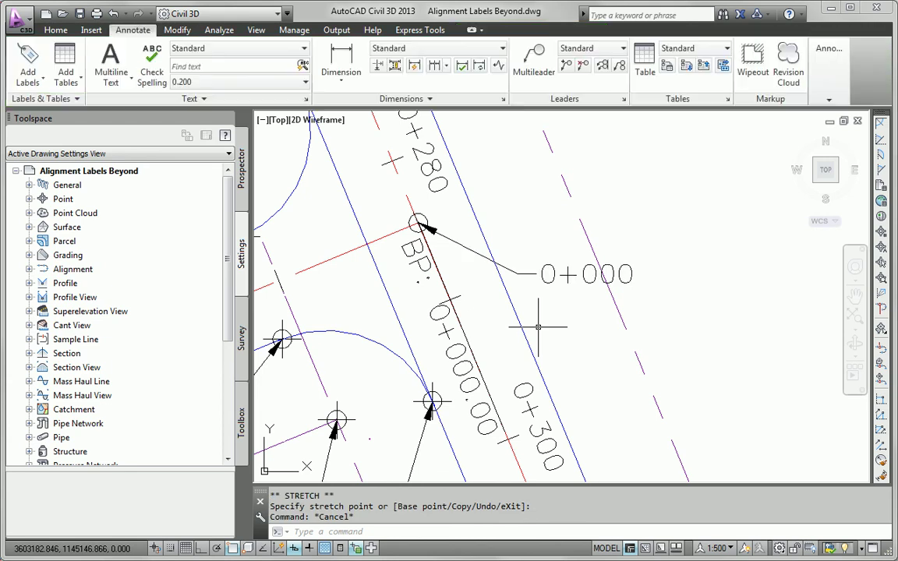
# Step: Move the PC: 0+538.24 label at Jordan Court's curve C4 from below the road to the north side of the curve
pyautogui.scroll(-5, 493, 273)
pyautogui.moveTo(512, 324); pyautogui.dragTo(485, 175, button='middle')
pyautogui.scroll(-2, 484, 176)
pyautogui.moveTo(587, 445); pyautogui.dragTo(566, 312, button='middle')
pyautogui.scroll(4, 568, 321)
pyautogui.scroll(-4, 569, 323)
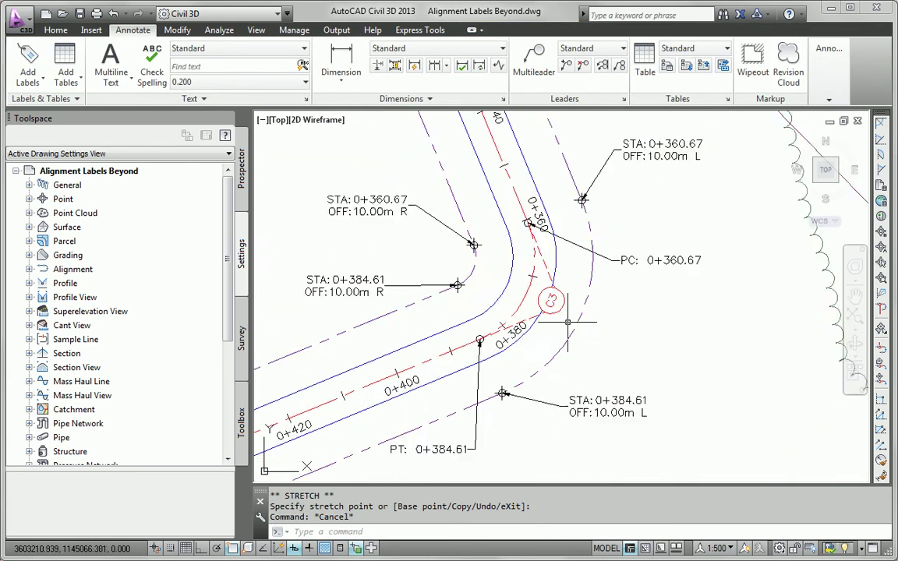
pyautogui.moveTo(478, 371); pyautogui.dragTo(616, 258, button='middle')
pyautogui.moveTo(437, 368); pyautogui.dragTo(557, 273, button='middle')
pyautogui.moveTo(421, 347); pyautogui.dragTo(635, 319, button='middle')
pyautogui.scroll(5, 546, 312)
pyautogui.scroll(-3, 542, 264)
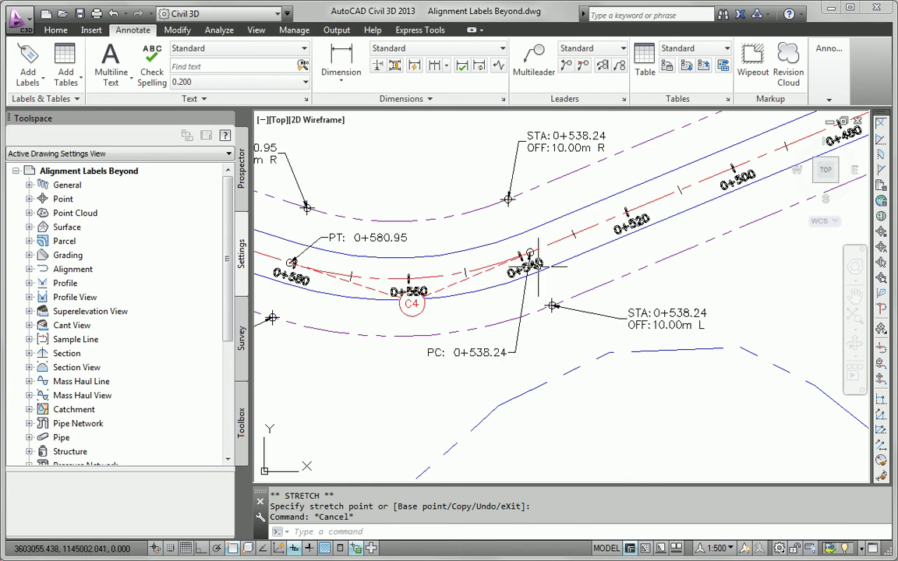
pyautogui.click(472, 353)
pyautogui.click(508, 345)
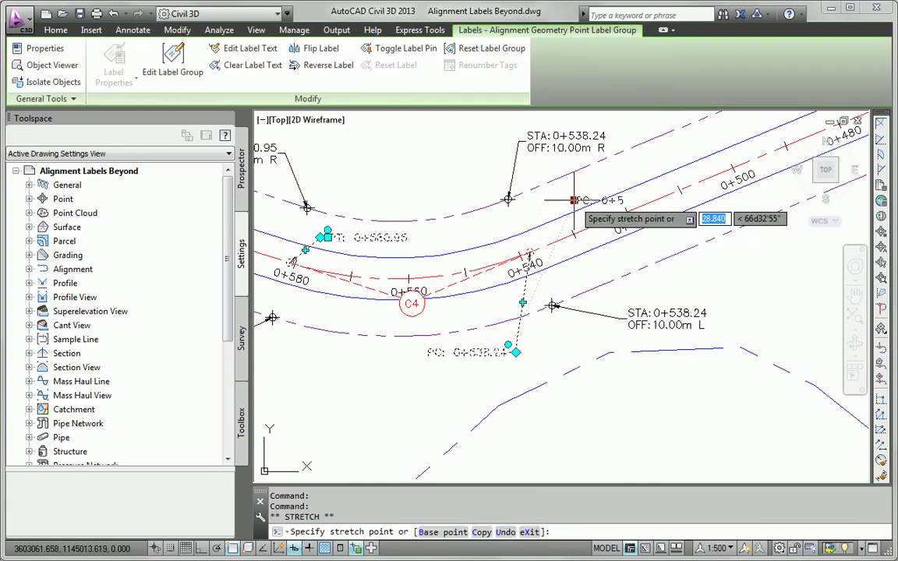
pyautogui.click(443, 198)
pyautogui.press('Escape')
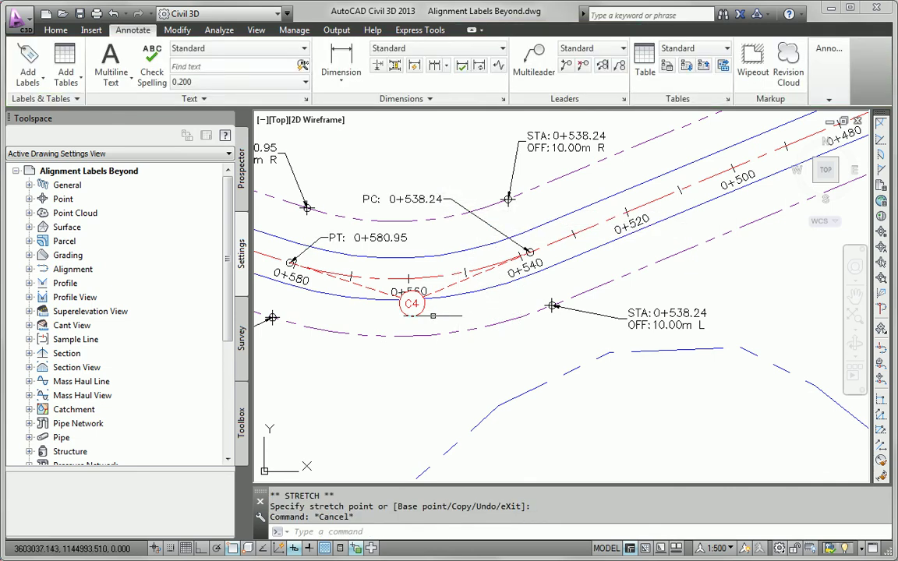
# Step: Pull Logan Court's 0+000 station label off the Jordan Court intersection to the south, clear of the BP and 0+660 labels
pyautogui.moveTo(322, 327); pyautogui.dragTo(556, 385, button='middle')
pyautogui.scroll(-3, 462, 364)
pyautogui.moveTo(383, 329); pyautogui.dragTo(548, 377, button='middle')
pyautogui.moveTo(354, 316); pyautogui.dragTo(527, 358, button='middle')
pyautogui.scroll(5, 500, 321)
pyautogui.click(508, 289)
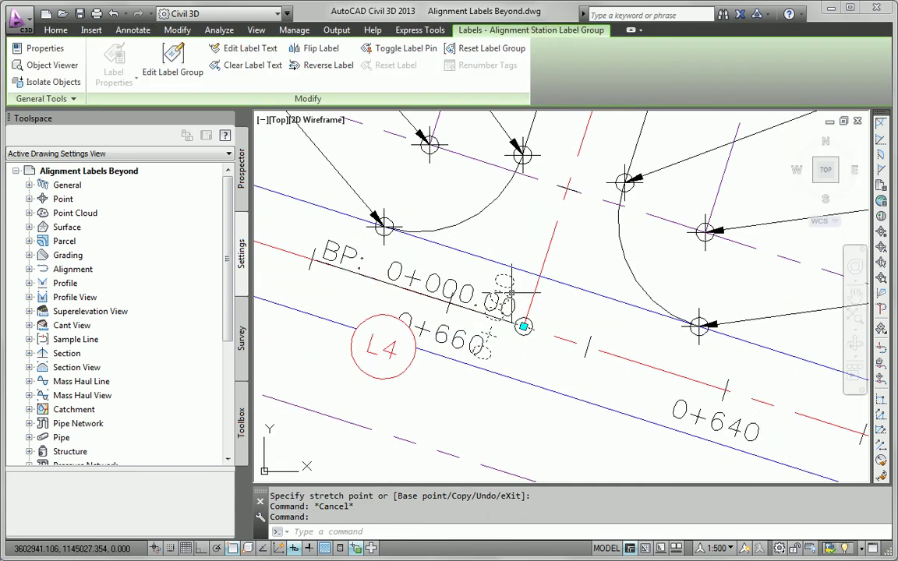
pyautogui.click(523, 326)
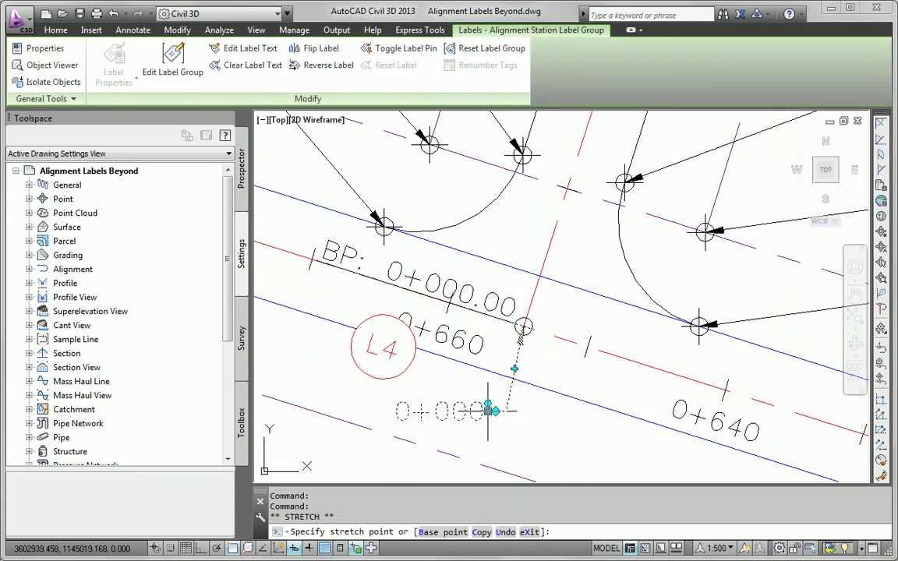
pyautogui.click(487, 405)
pyautogui.press('Escape')
# Step: Slide the L4 tag west along Jordan Court with object snap turned off, clear of the BP and 0+660 labels
pyautogui.scroll(-5, 439, 369)
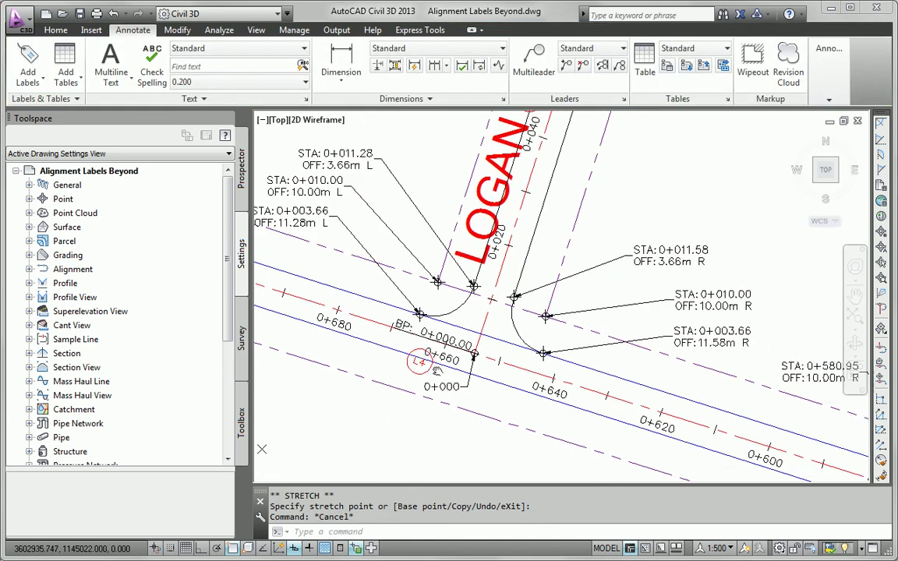
pyautogui.click(421, 358)
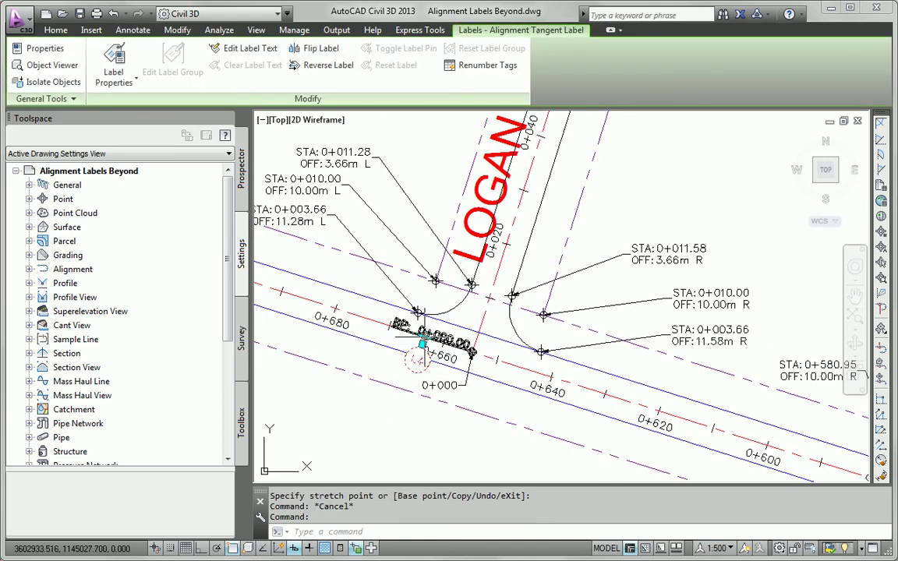
pyautogui.click(422, 343)
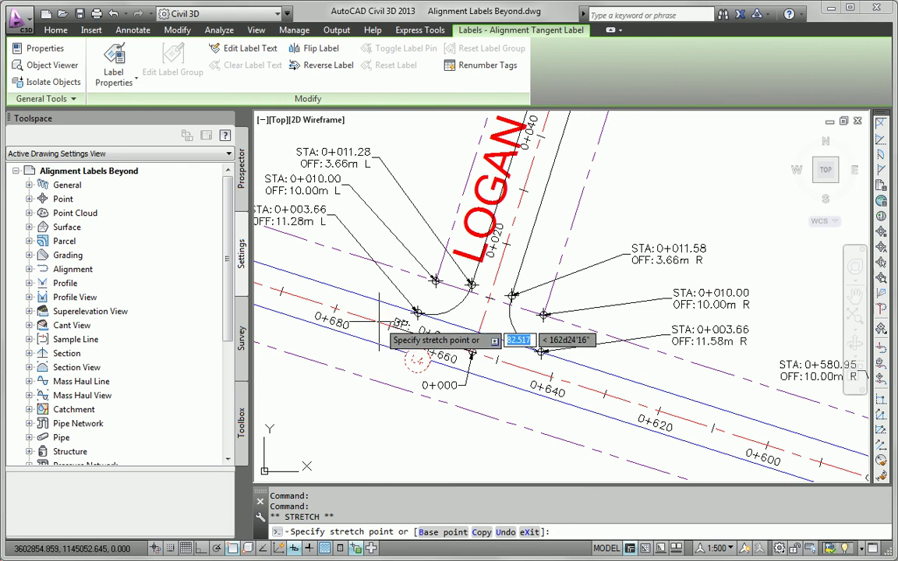
pyautogui.press('F3')
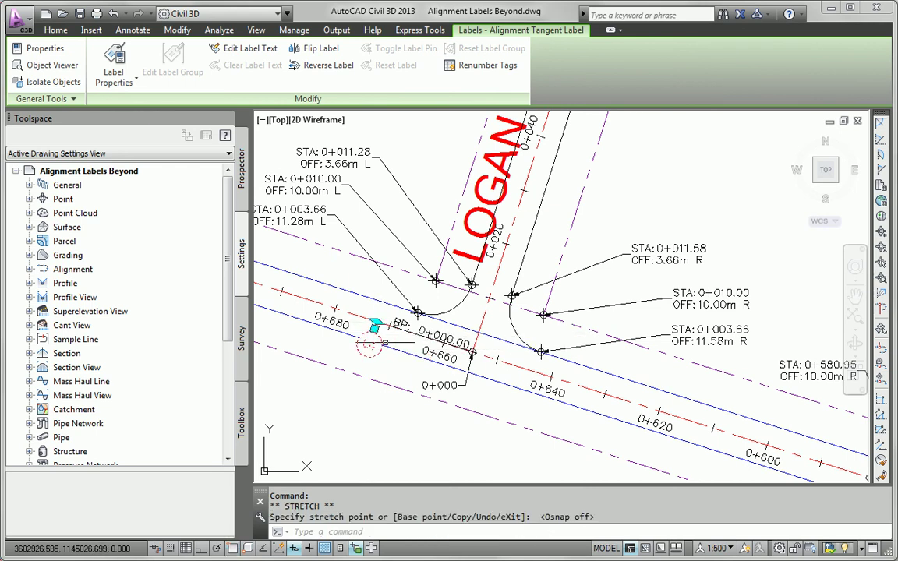
pyautogui.press('Escape')
pyautogui.scroll(-6, 554, 375)
pyautogui.scroll(4, 515, 374)
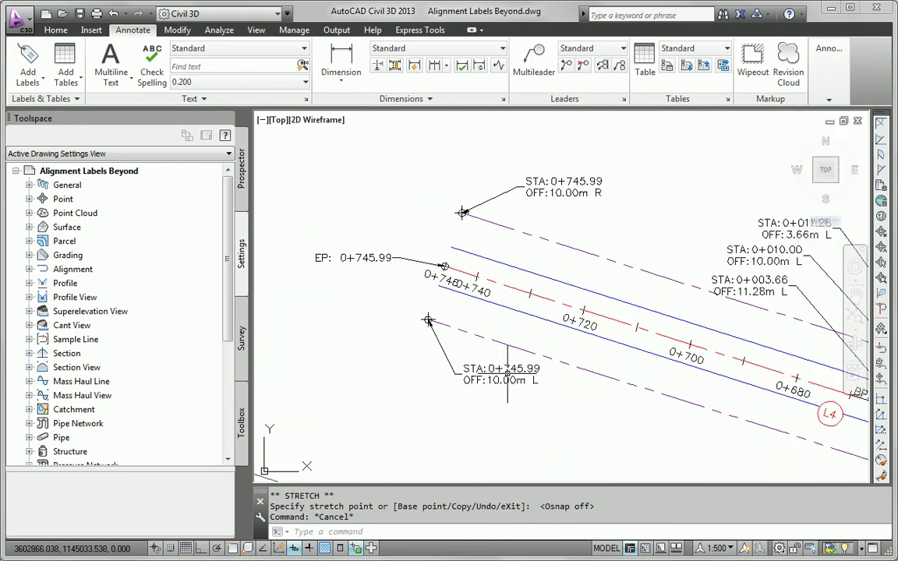
pyautogui.scroll(-8, 506, 373)
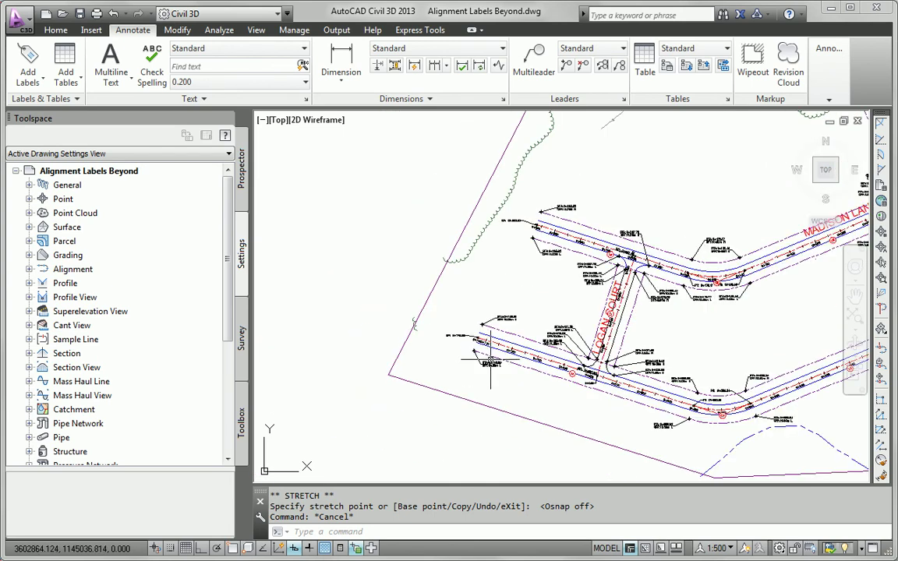
pyautogui.scroll(-3, 494, 363)
pyautogui.moveTo(495, 364); pyautogui.dragTo(462, 396, button='middle')
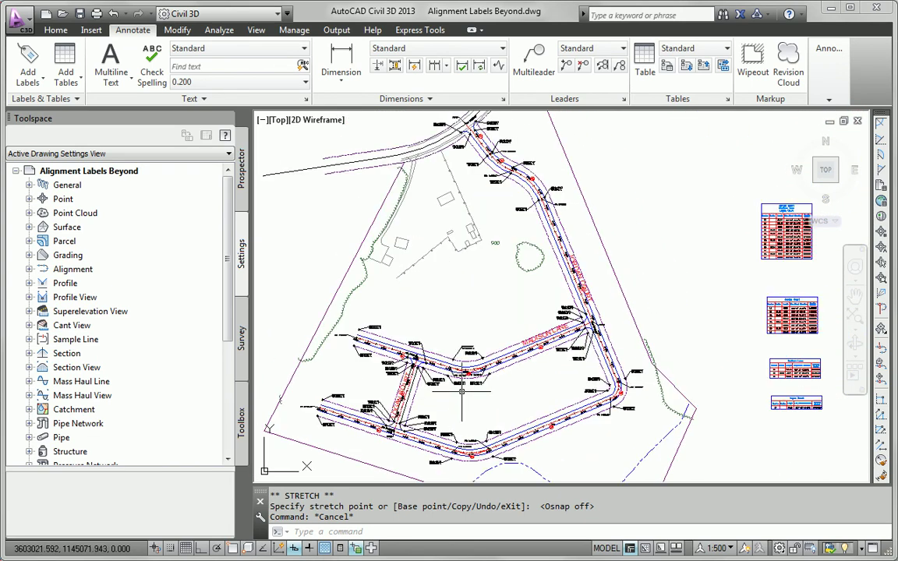